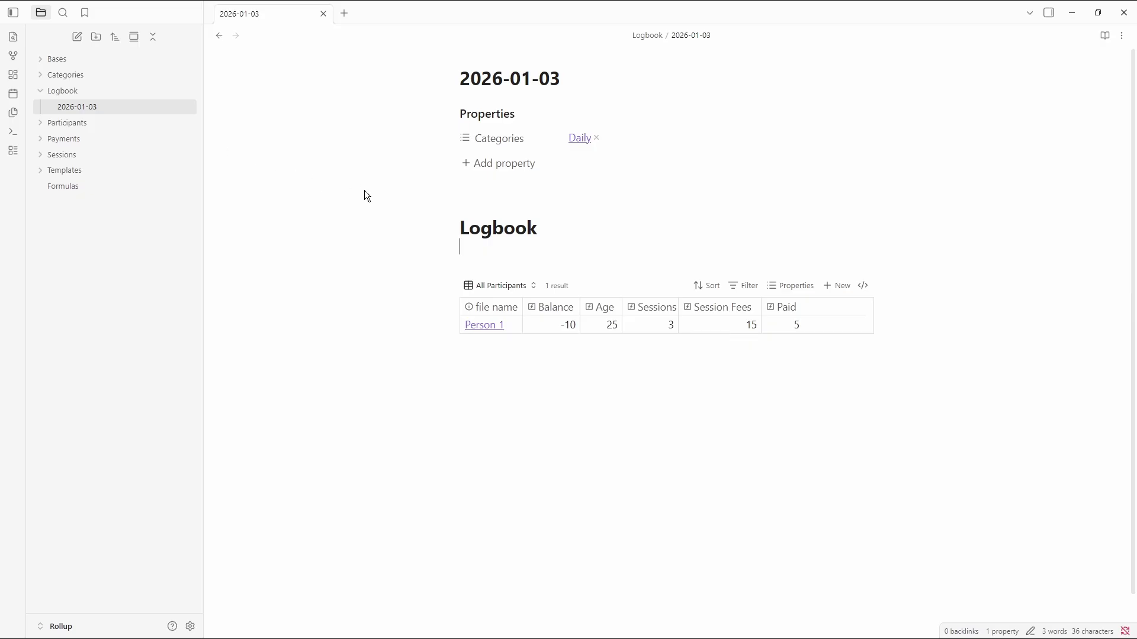
# - Review the 2026-01-03 note's properties and the contents of the Categories and Bases folders
pyautogui.click(465, 141)
pyautogui.moveTo(499, 154)
pyautogui.click(573, 83)
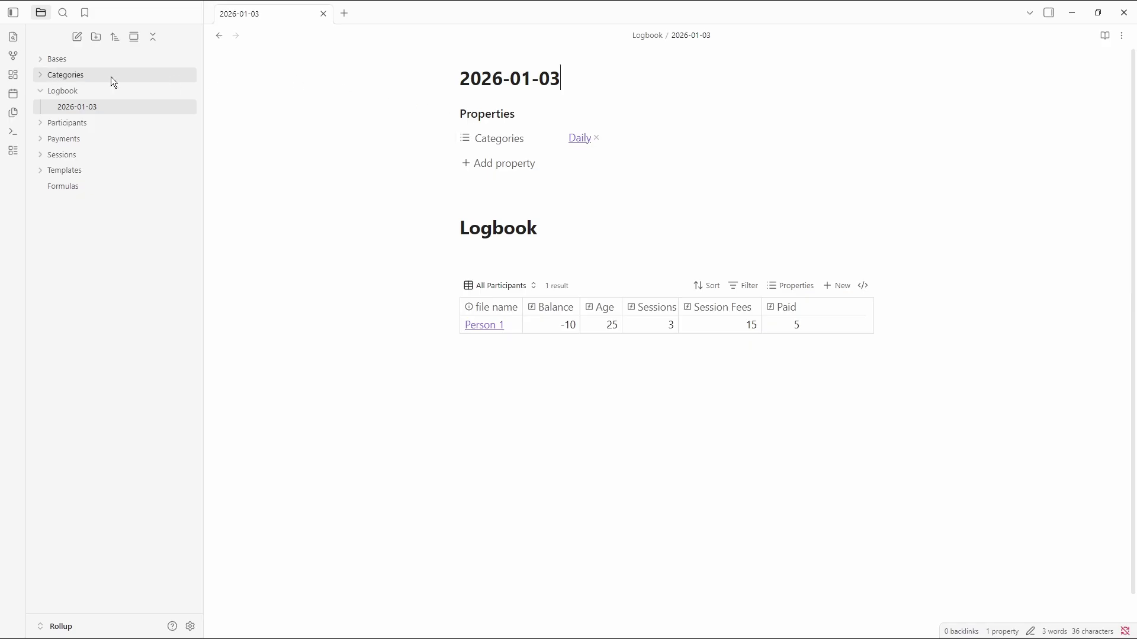
pyautogui.click(81, 76)
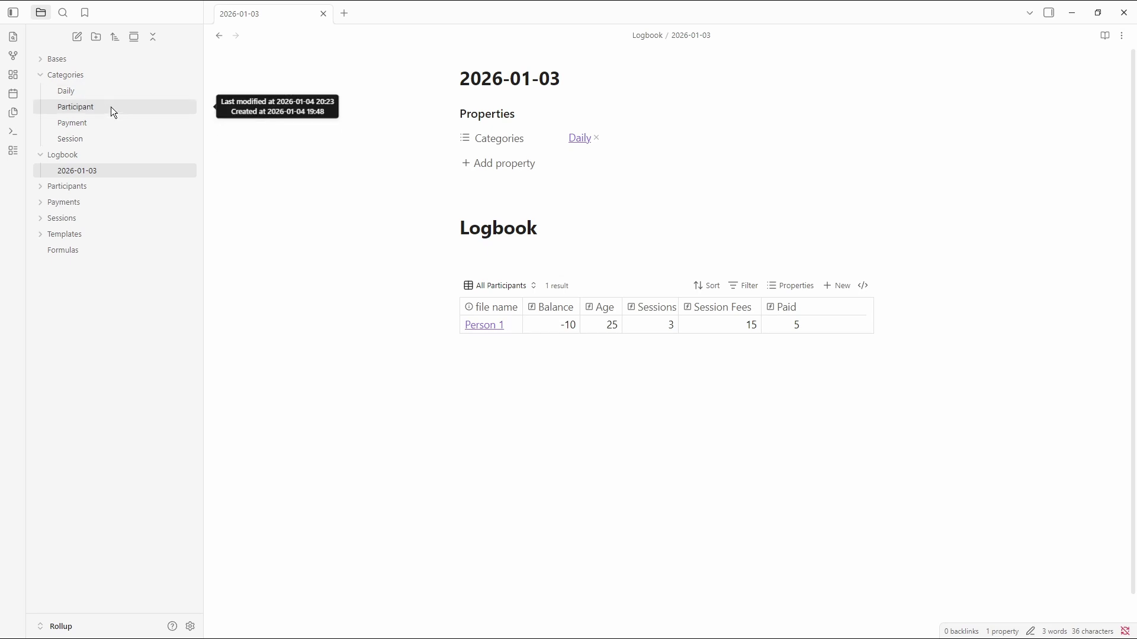
pyautogui.click(95, 76)
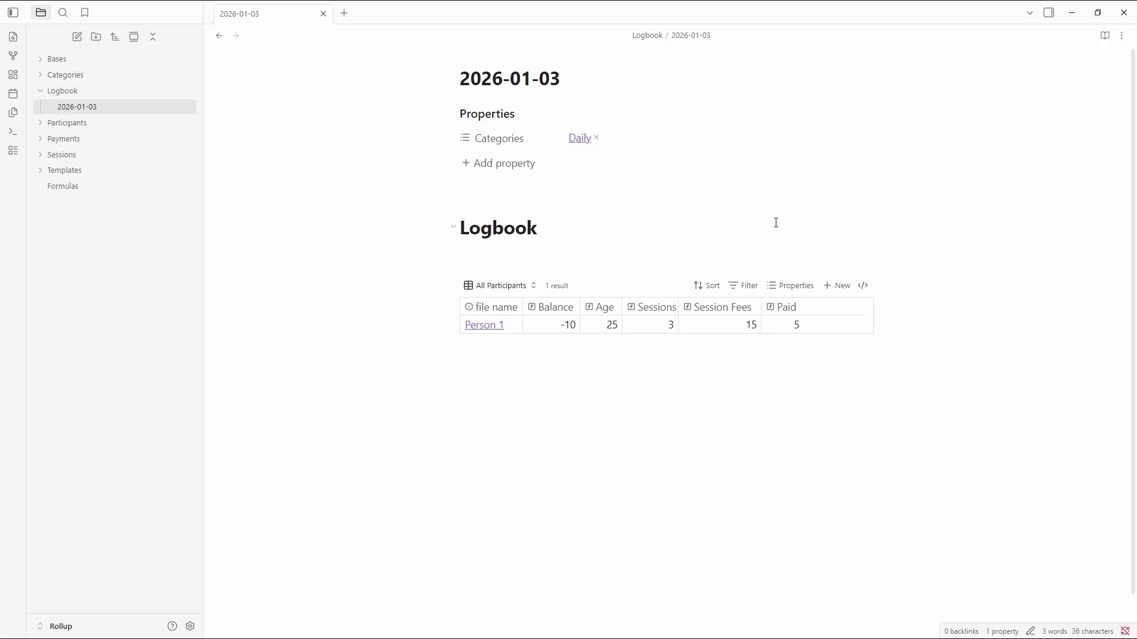
pyautogui.click(79, 60)
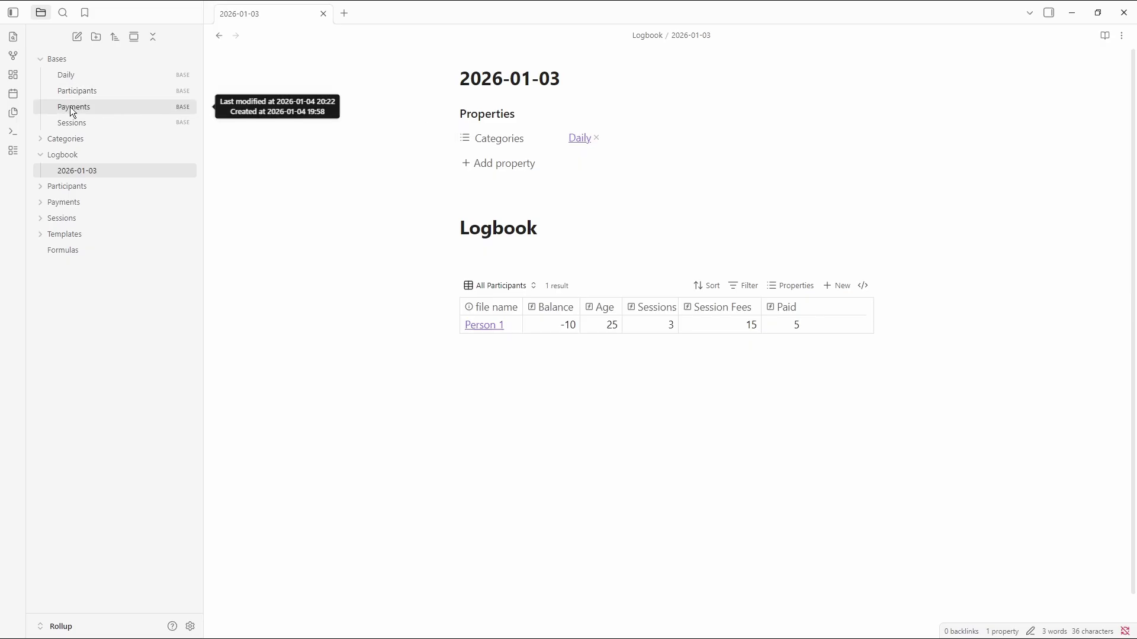
# - Examine the Participants base embedded under the Logbook heading, including its source link, available views and columns
pyautogui.click(534, 265)
pyautogui.press('Down')
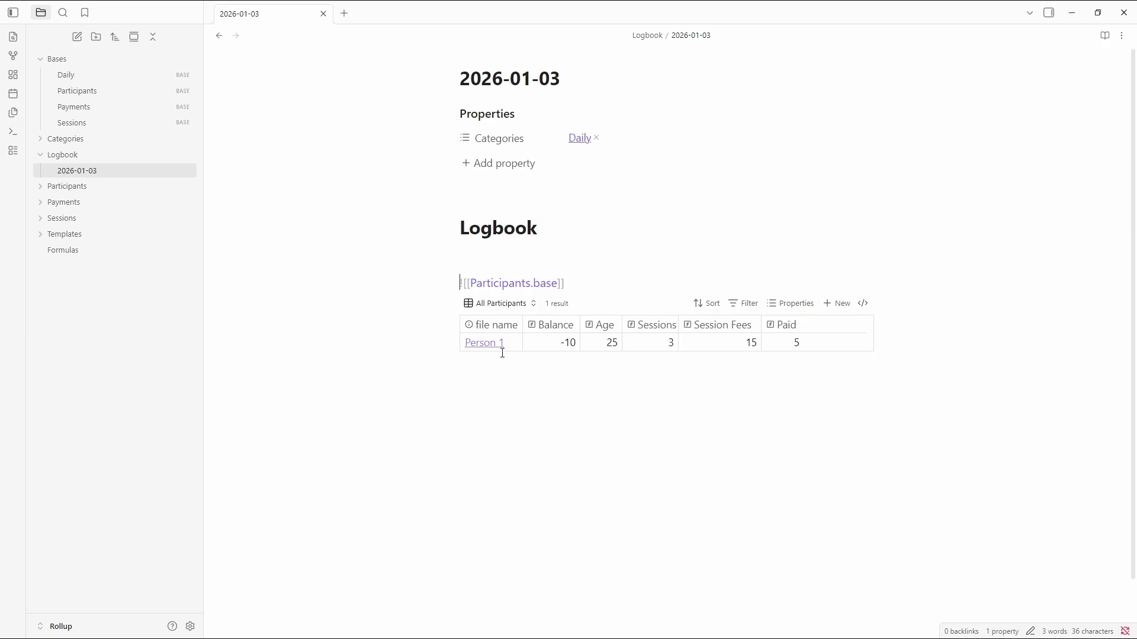
pyautogui.click(500, 272)
pyautogui.click(522, 290)
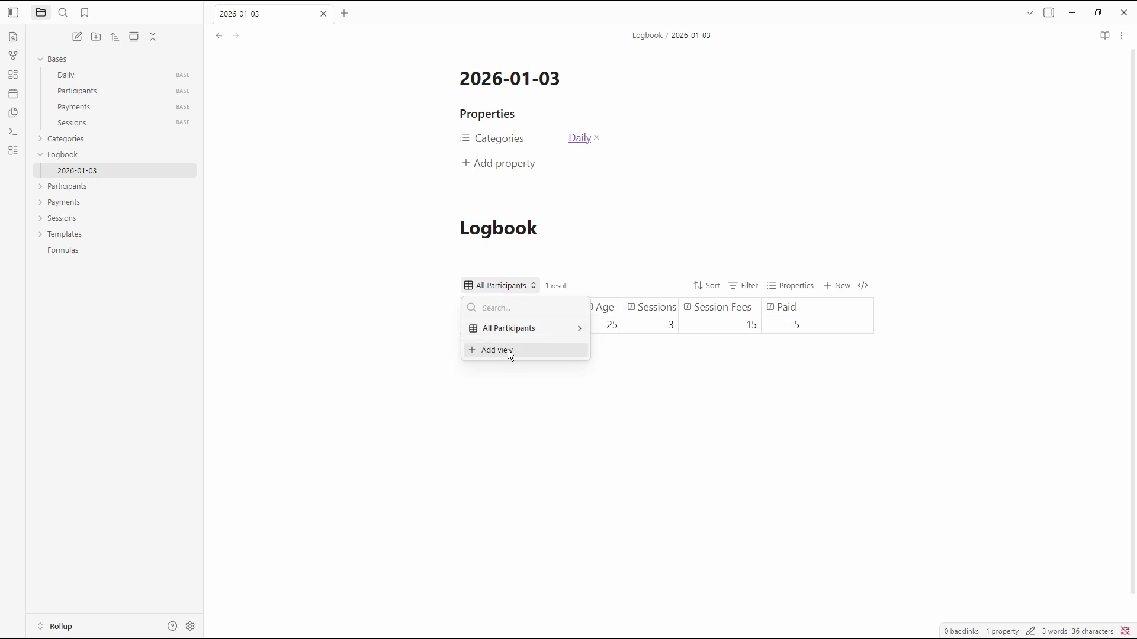
pyautogui.click(517, 260)
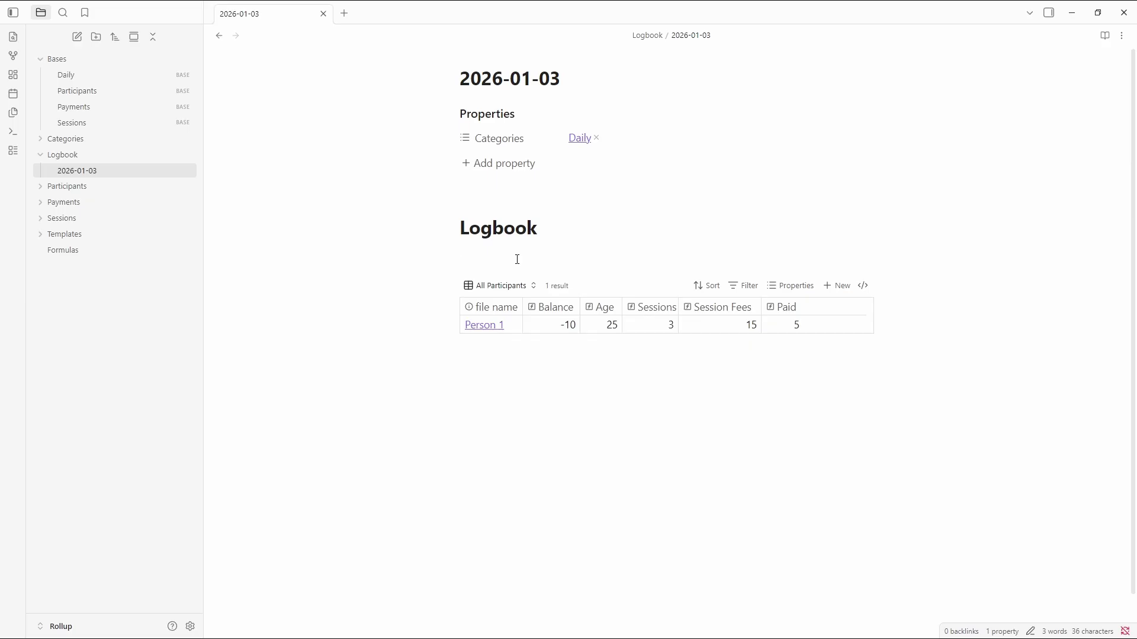
pyautogui.hotkey('ctrl', '\\')
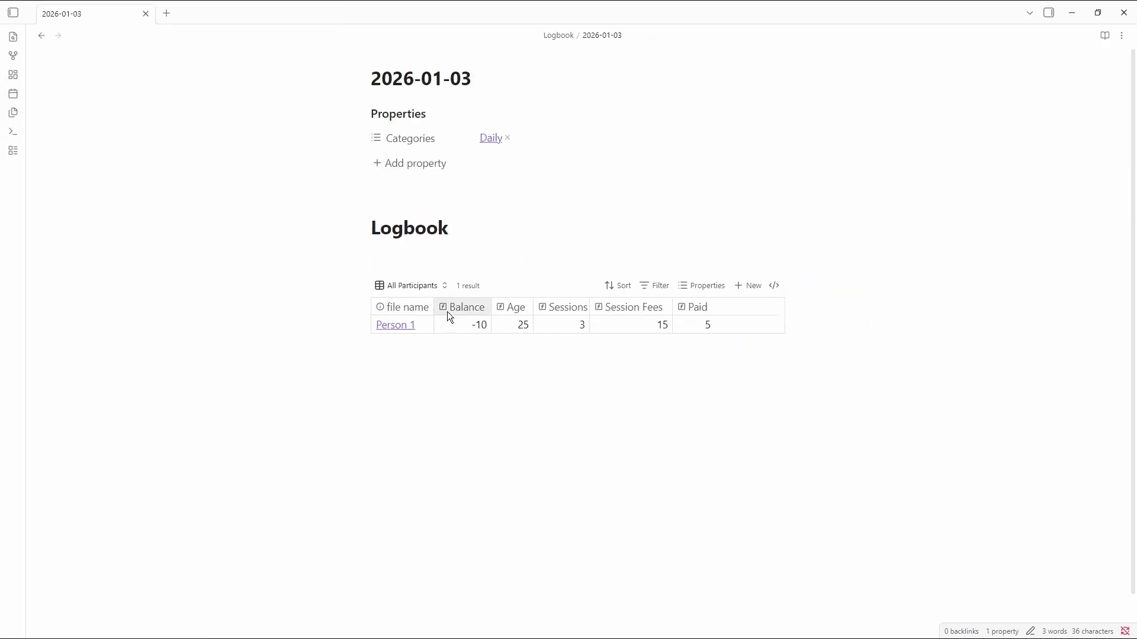
pyautogui.moveTo(685, 310); pyautogui.dragTo(518, 307)
pyautogui.click(13, 13)
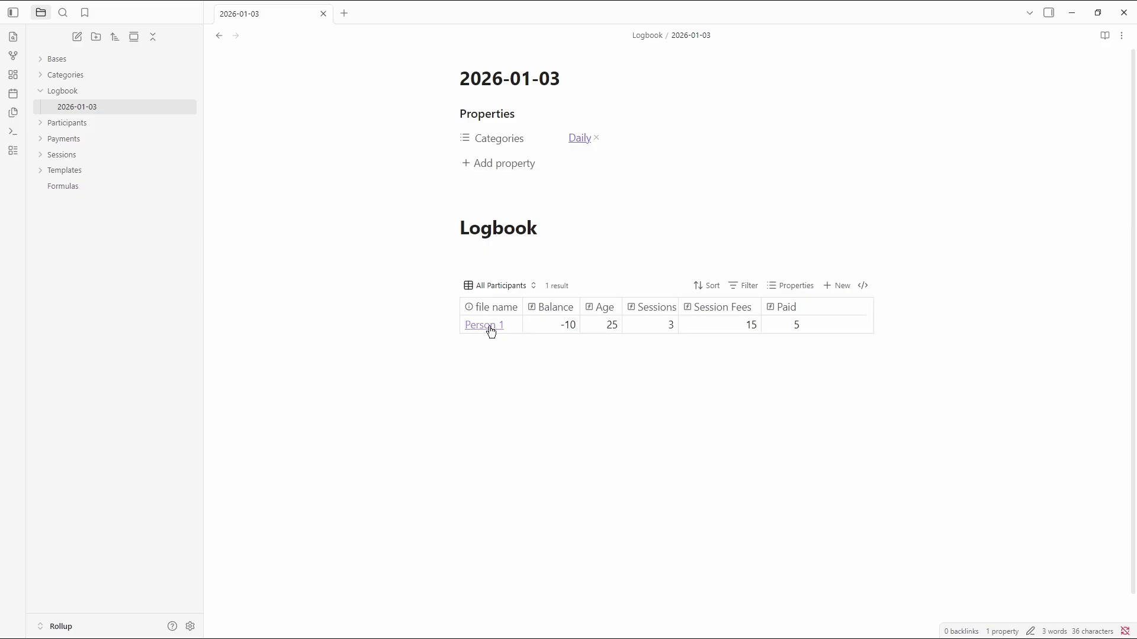
# - Follow the links from the Daily base to the 2026-01-03 note, its Daily category note, and back
pyautogui.click(101, 61)
pyautogui.click(100, 75)
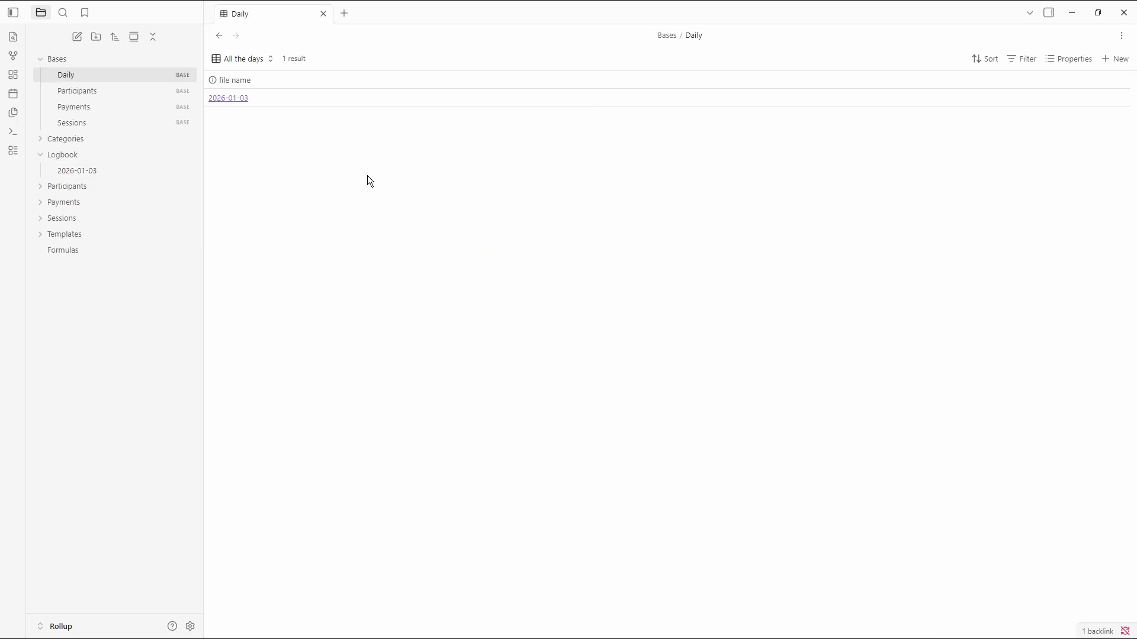
pyautogui.click(225, 100)
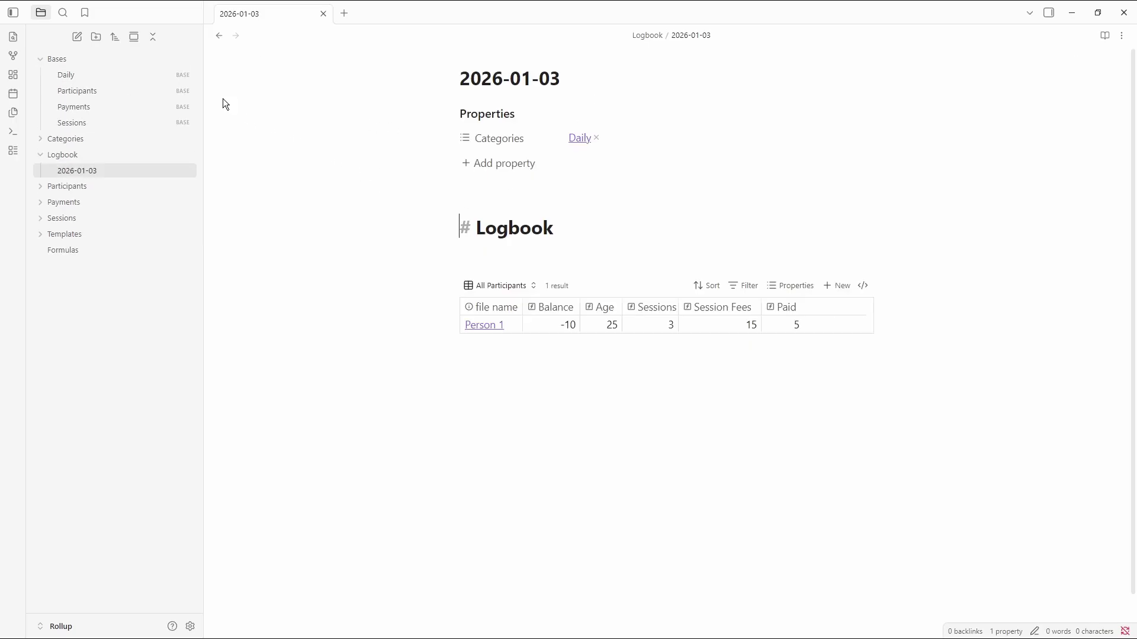
pyautogui.click(574, 141)
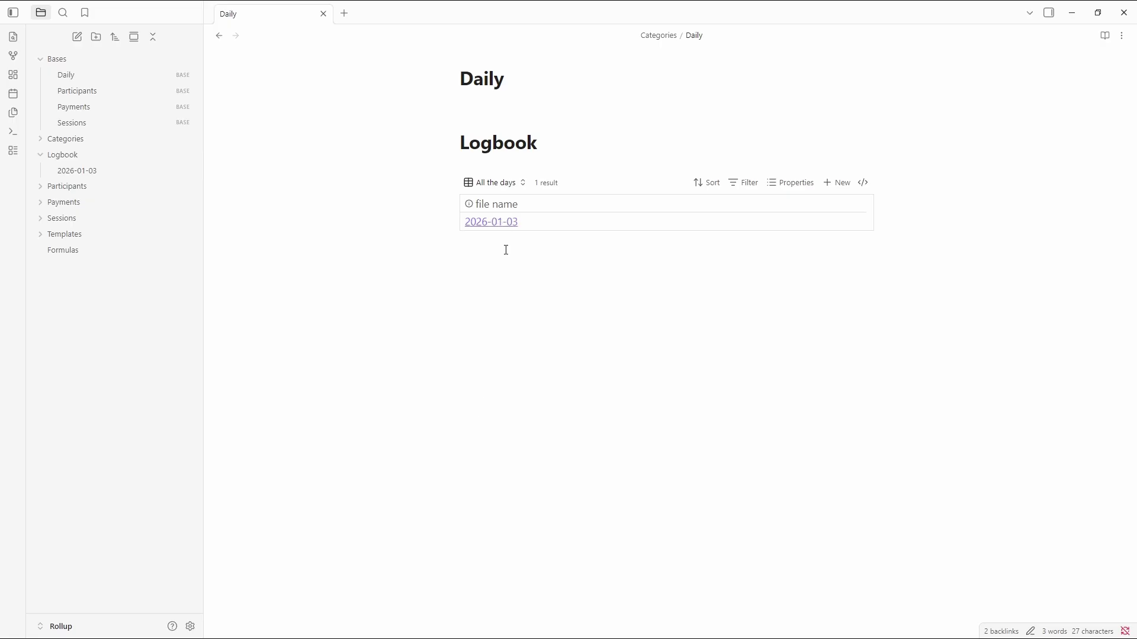
pyautogui.click(498, 231)
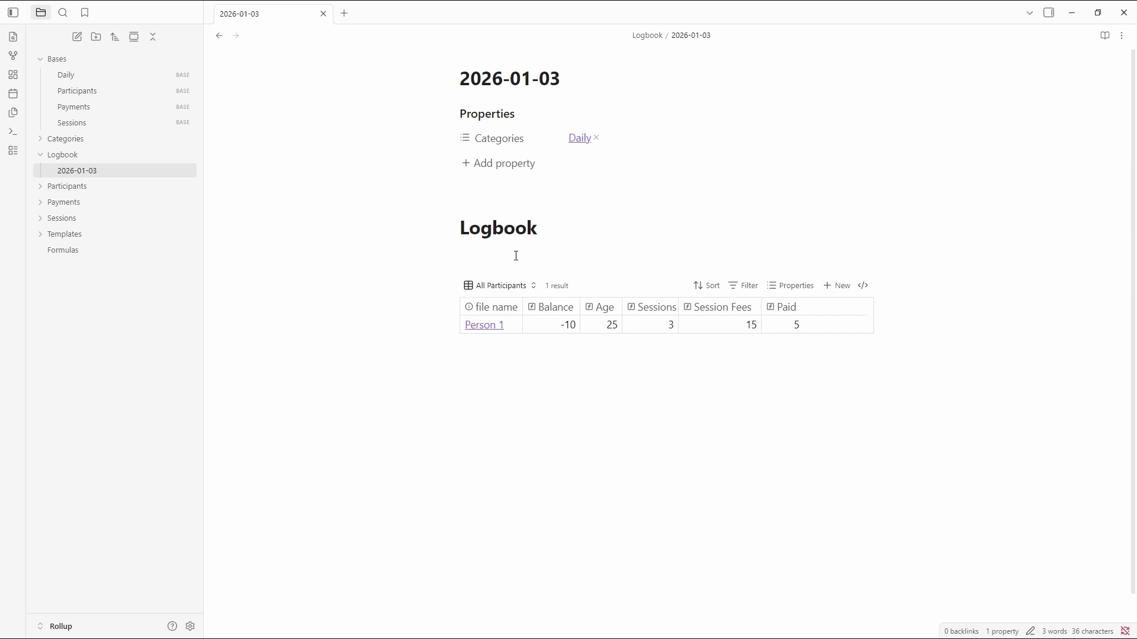
# - Compare the table embedded in the 2026-01-03 note with the Participants base and its list of views
pyautogui.click(498, 248)
pyautogui.click(498, 285)
pyautogui.click(508, 265)
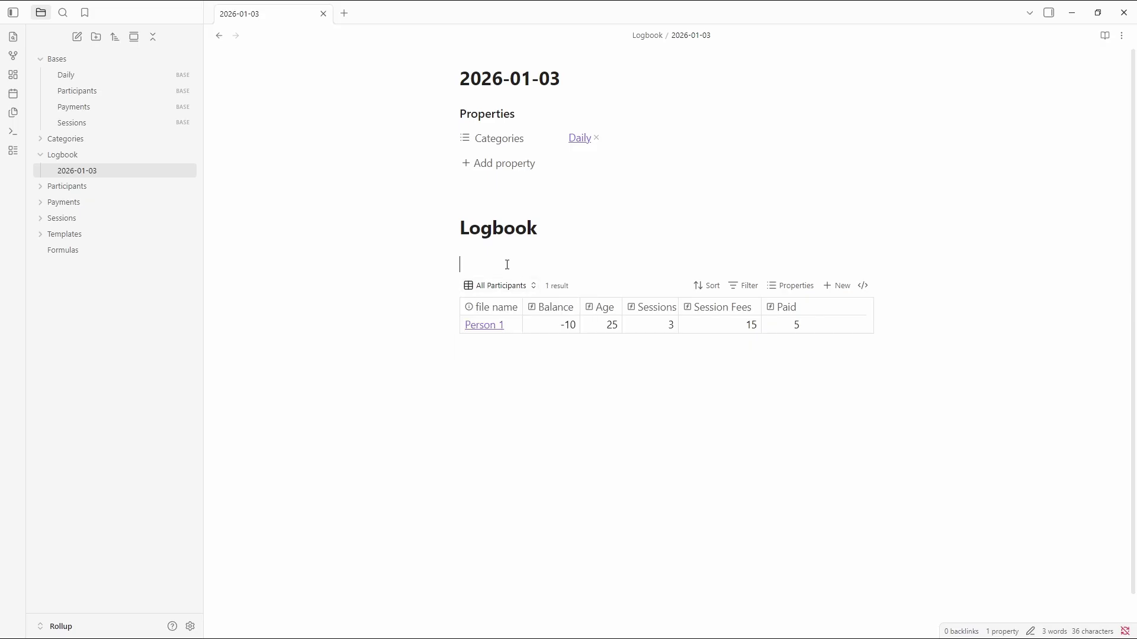
pyautogui.click(83, 89)
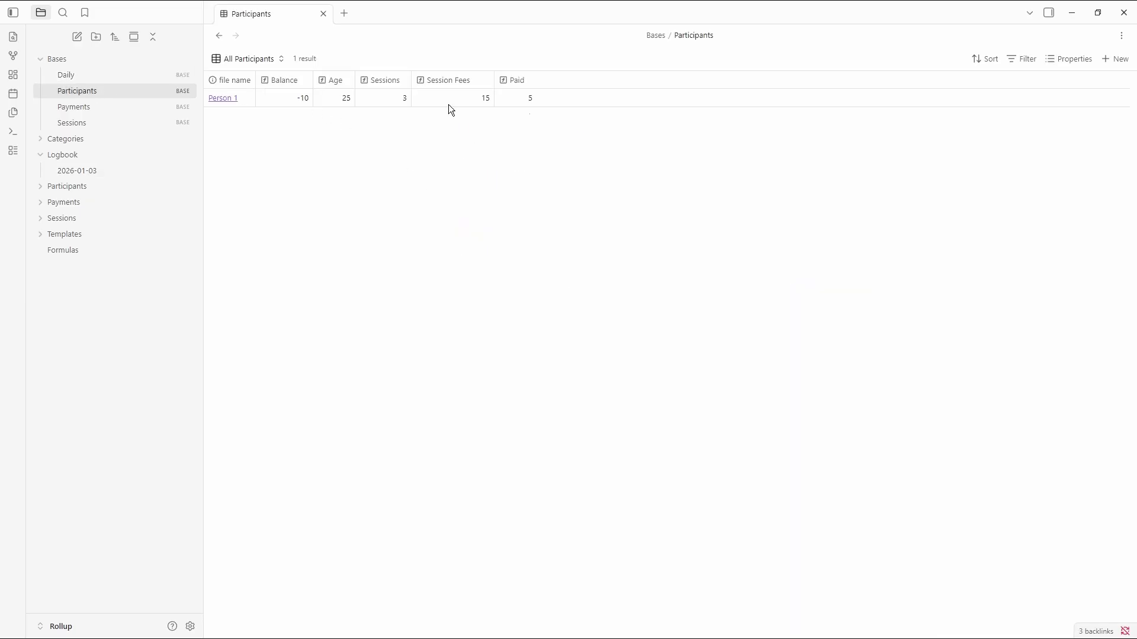
pyautogui.click(268, 59)
pyautogui.click(378, 181)
# - Write "creating a video" under the Logbook heading of the 2026-01-03 note
pyautogui.click(100, 170)
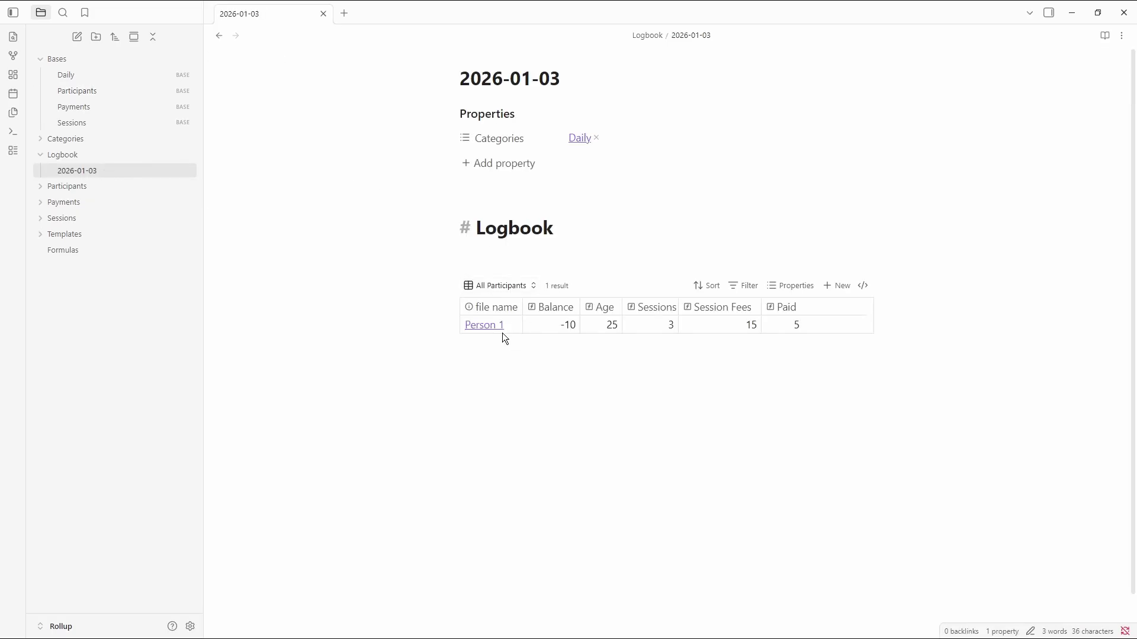
pyautogui.click(553, 254)
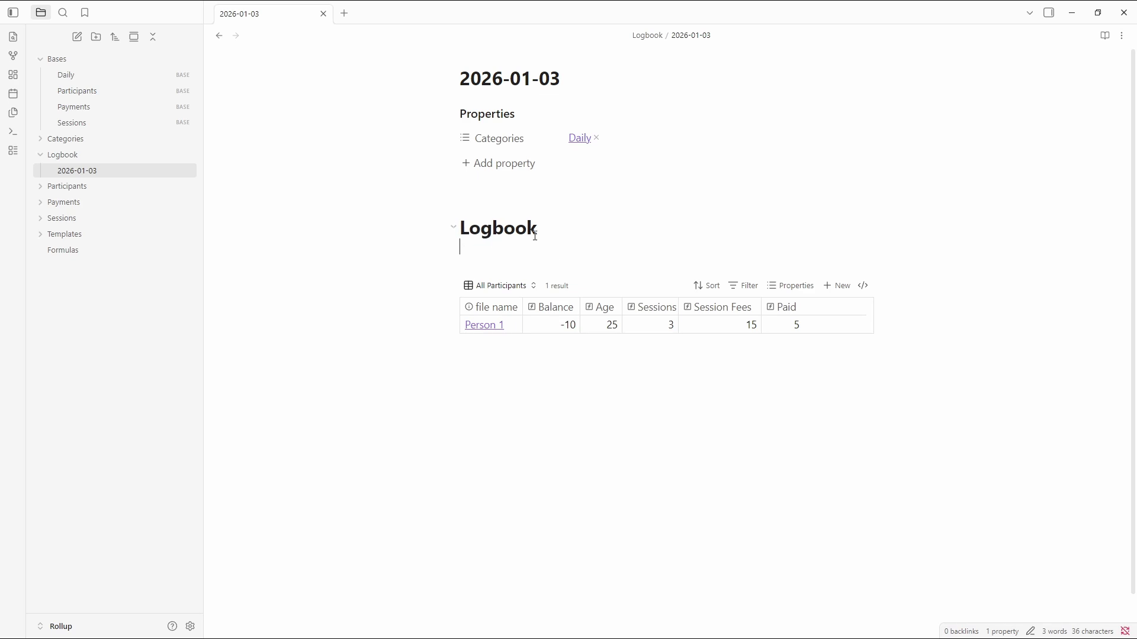
pyautogui.press('Return')
pyautogui.write('creating')
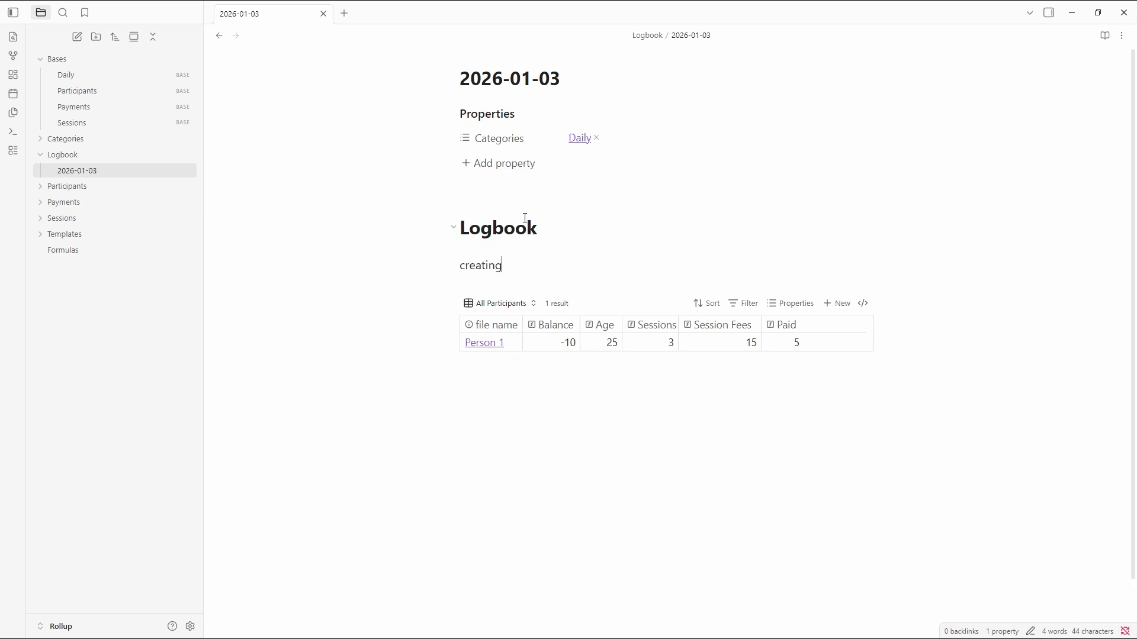
pyautogui.write(' a video')
# - Create the 2026-01-04 daily note and insert the Daily Note Template into it
pyautogui.click(12, 94)
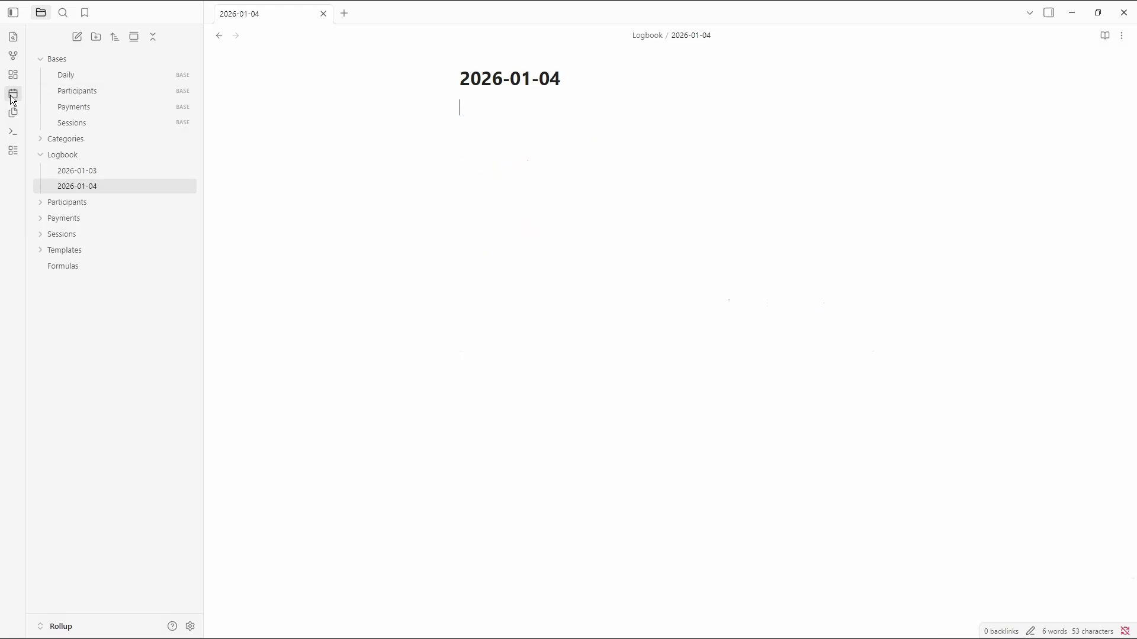
pyautogui.hotkey('alt', 't')
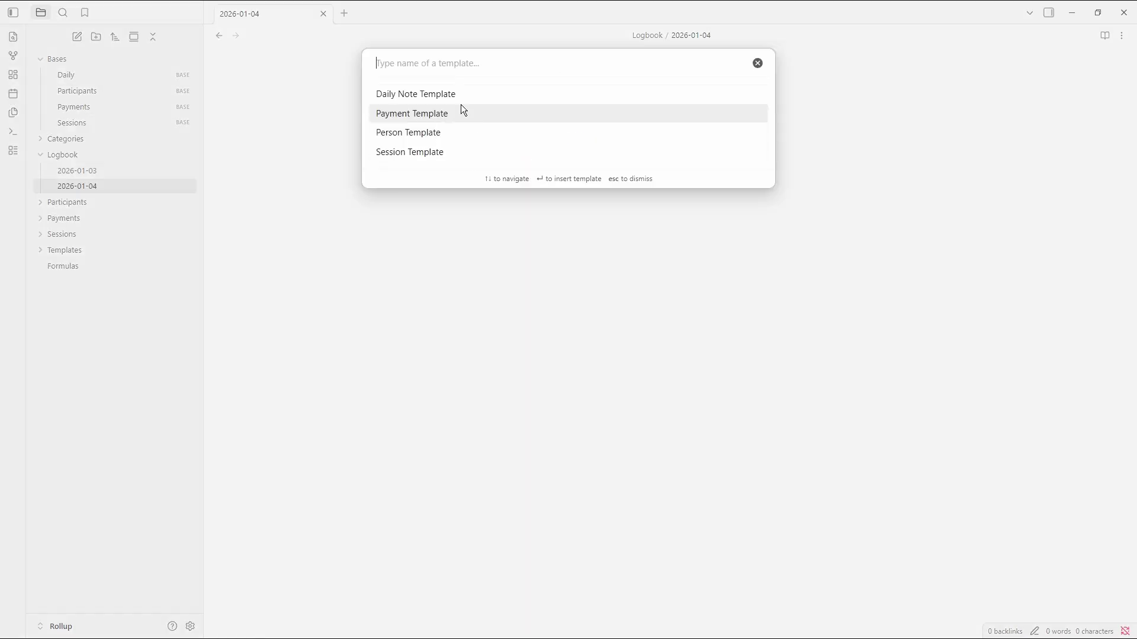
pyautogui.click(416, 95)
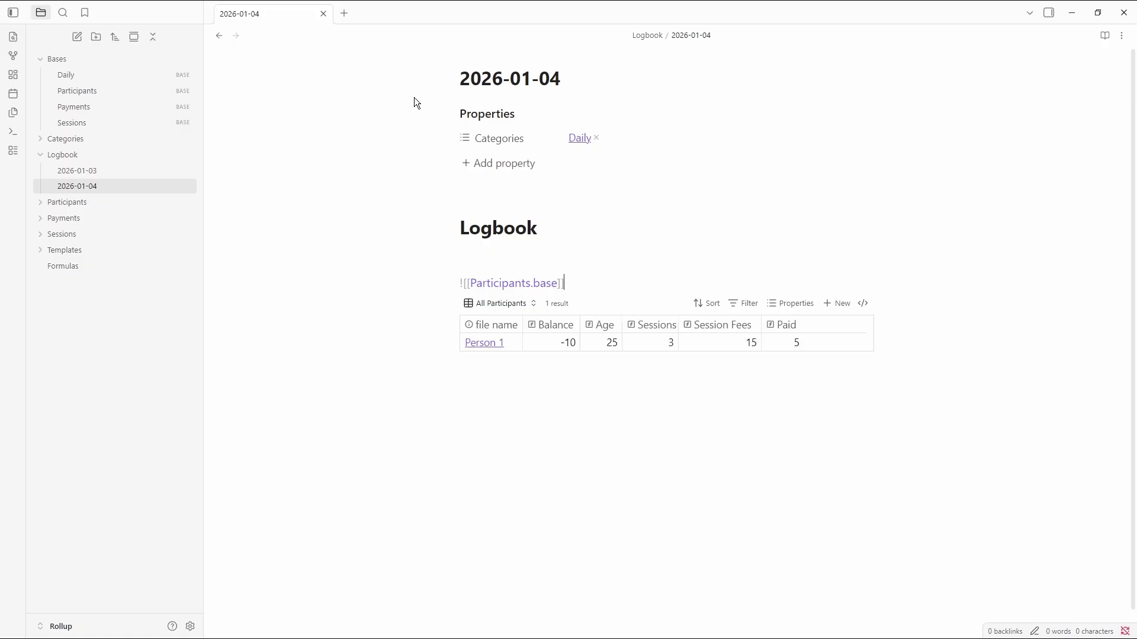
pyautogui.click(513, 266)
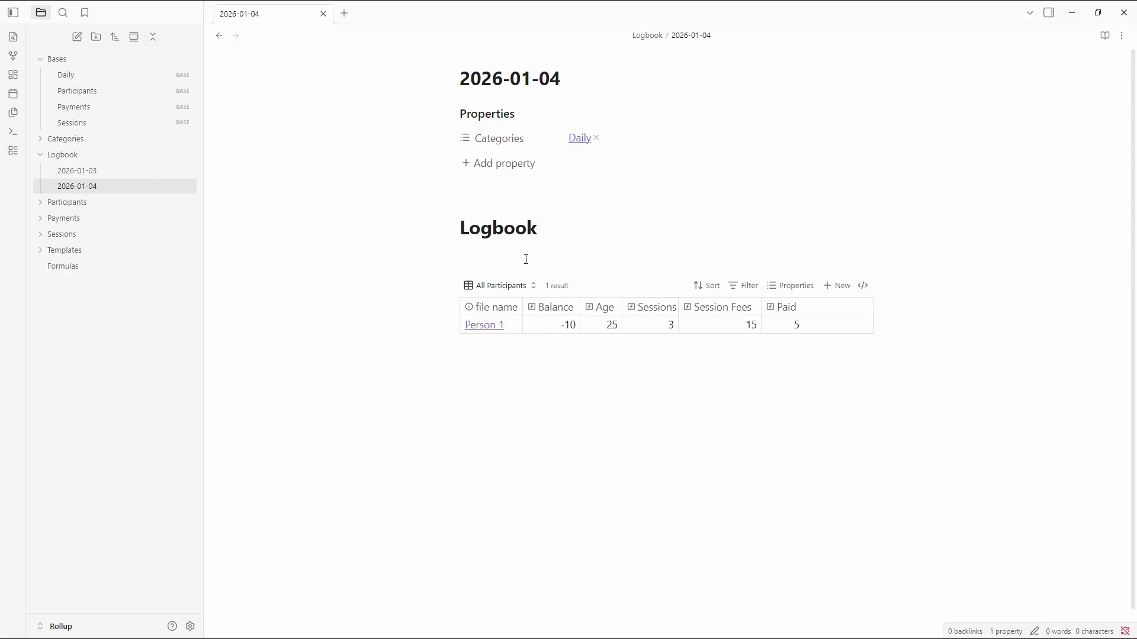
pyautogui.press('Up')
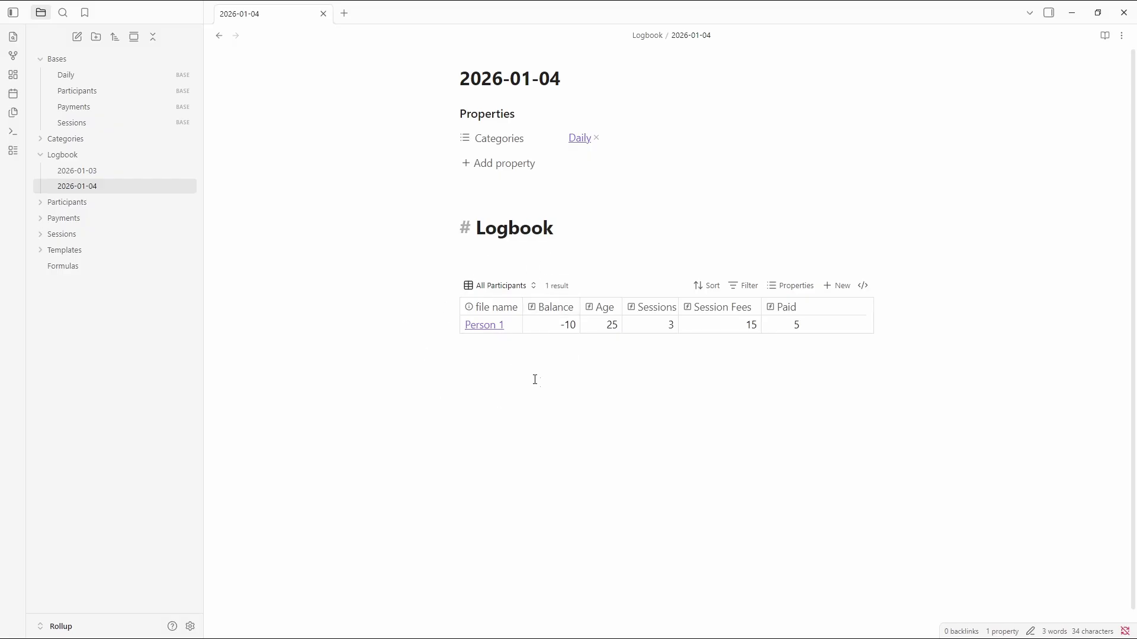
# - Open the Person 1 note to view its properties, sessions and payments, and return to the 2026-01-04 note
pyautogui.click(484, 327)
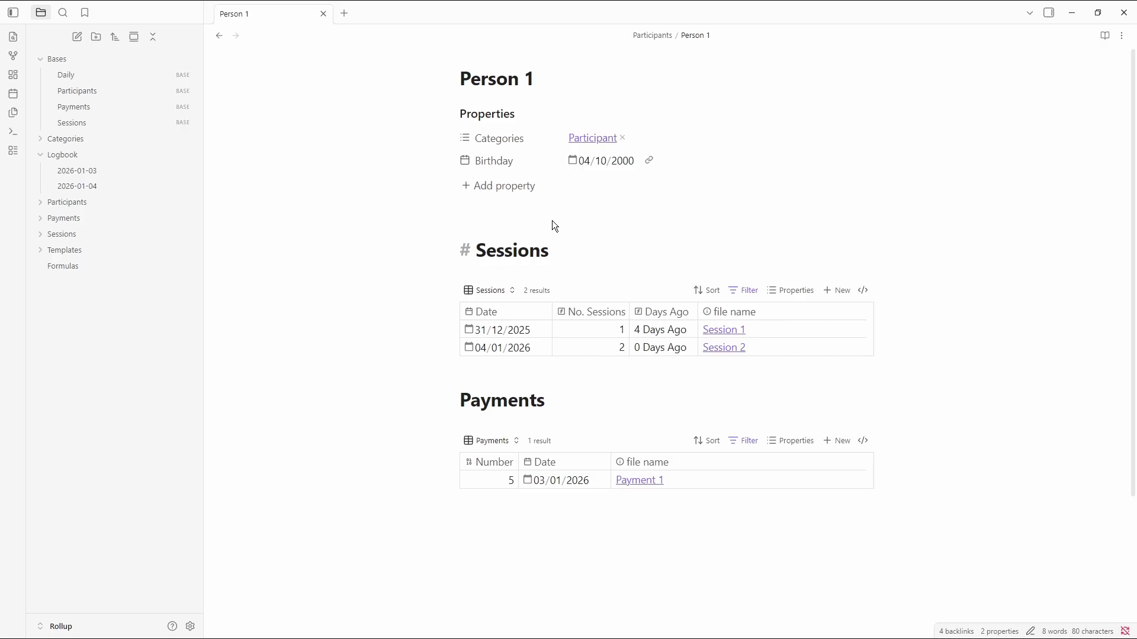
pyautogui.click(509, 268)
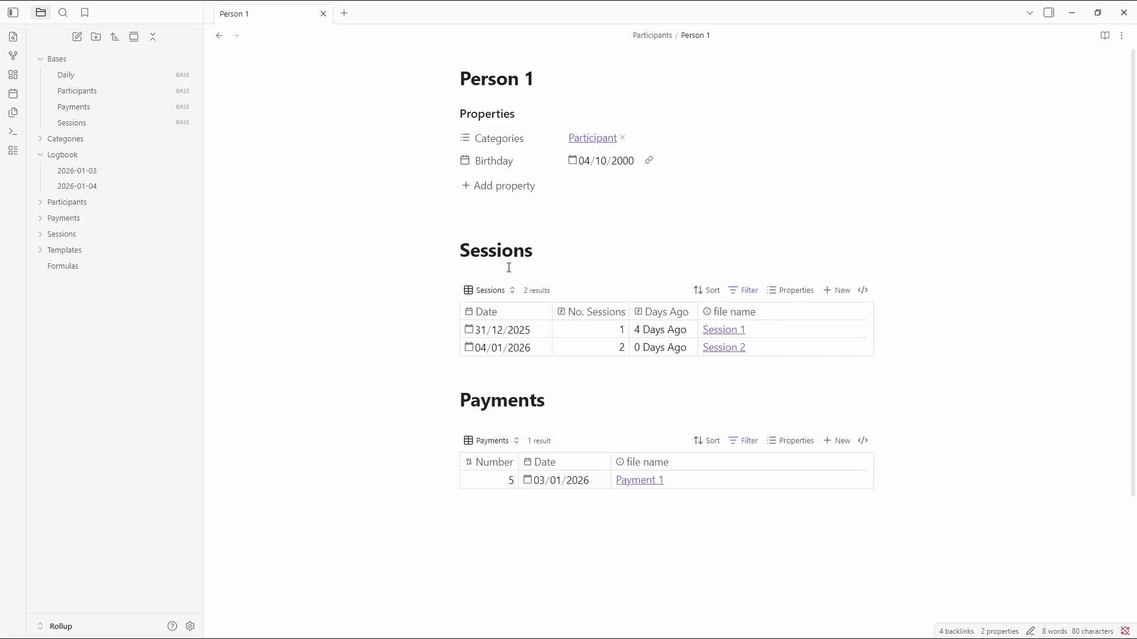
pyautogui.click(219, 36)
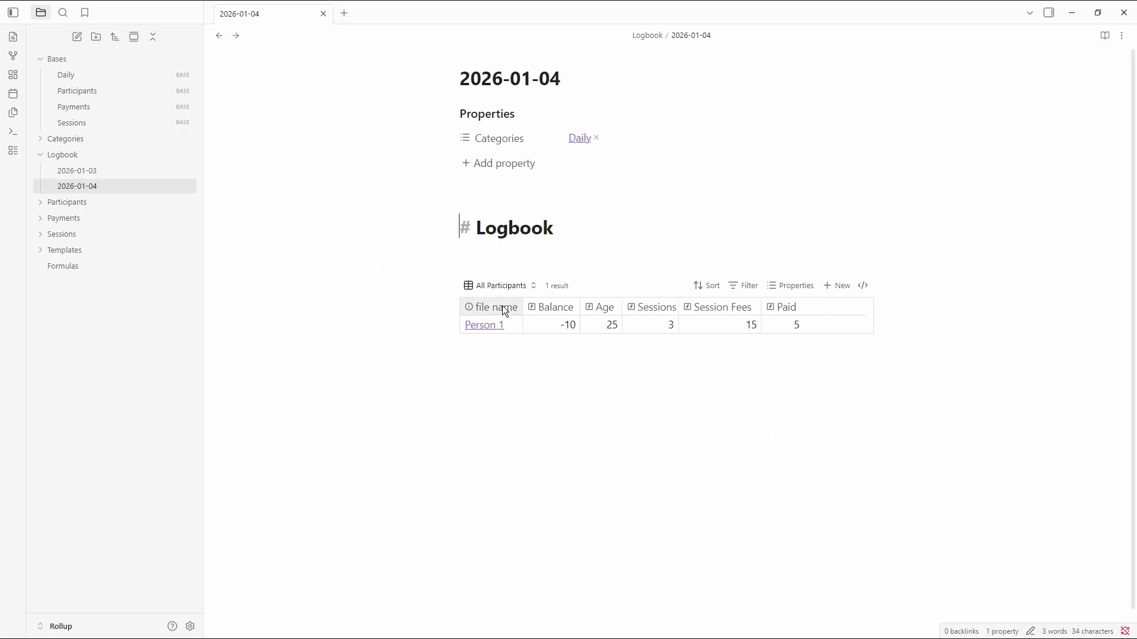
# - Show the Birthday property as a column in the embedded participants table and hide it again
pyautogui.click(785, 287)
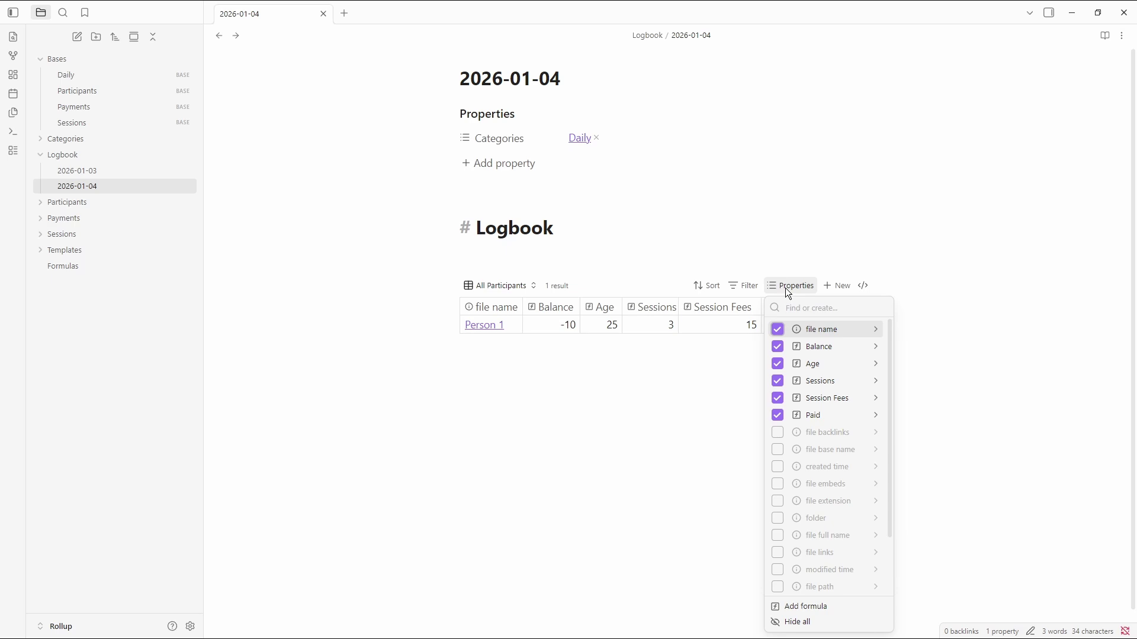
pyautogui.write('birth')
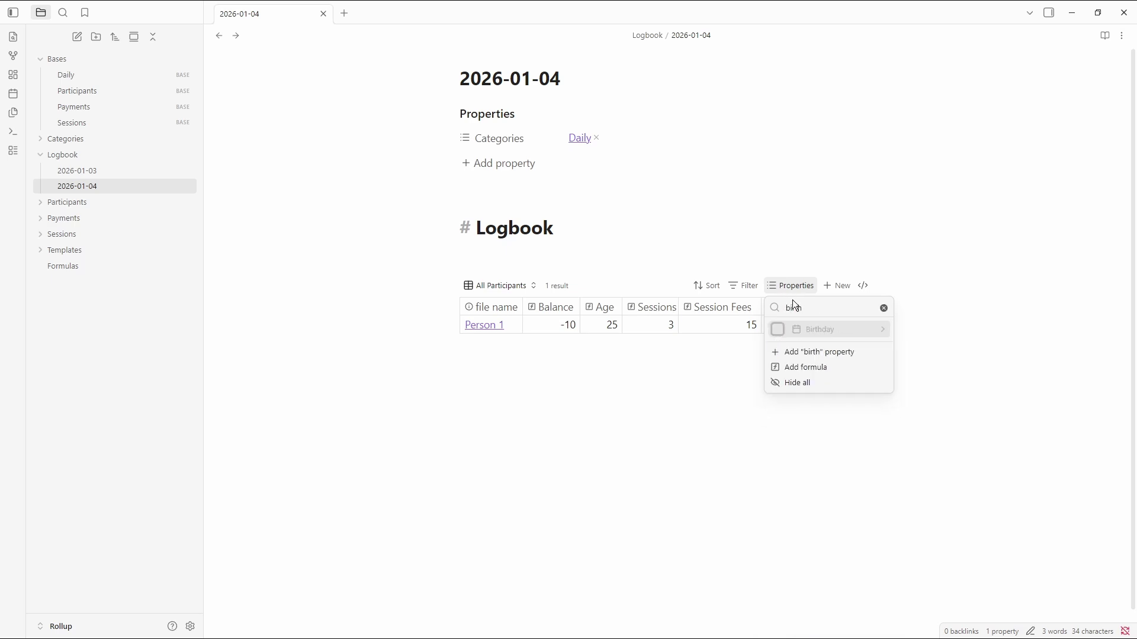
pyautogui.click(777, 330)
pyautogui.click(591, 259)
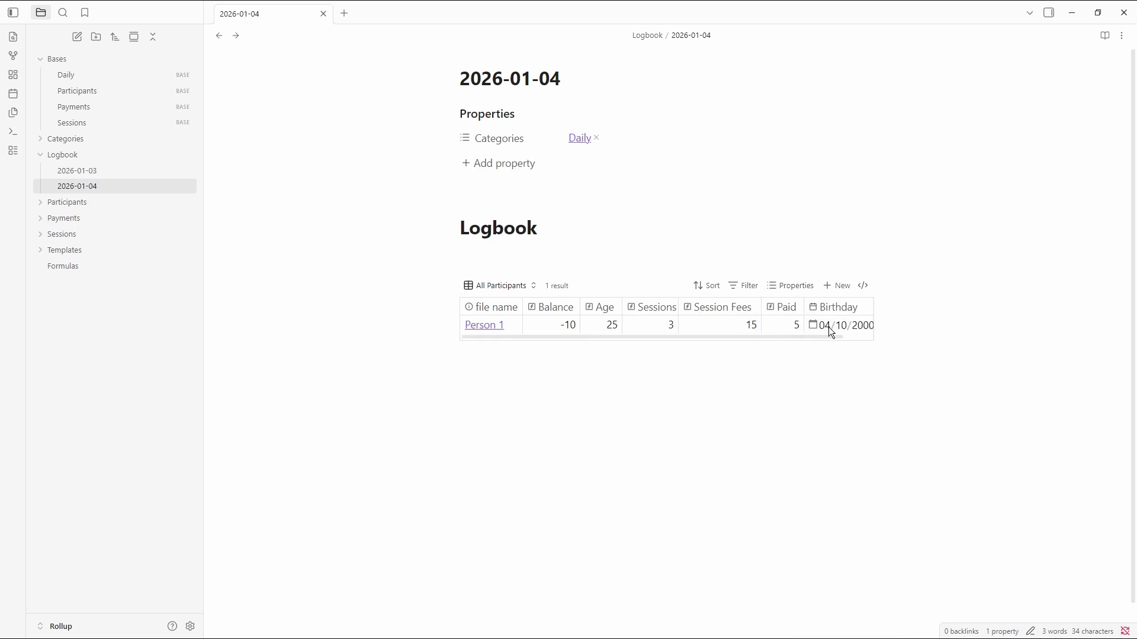
pyautogui.click(829, 307)
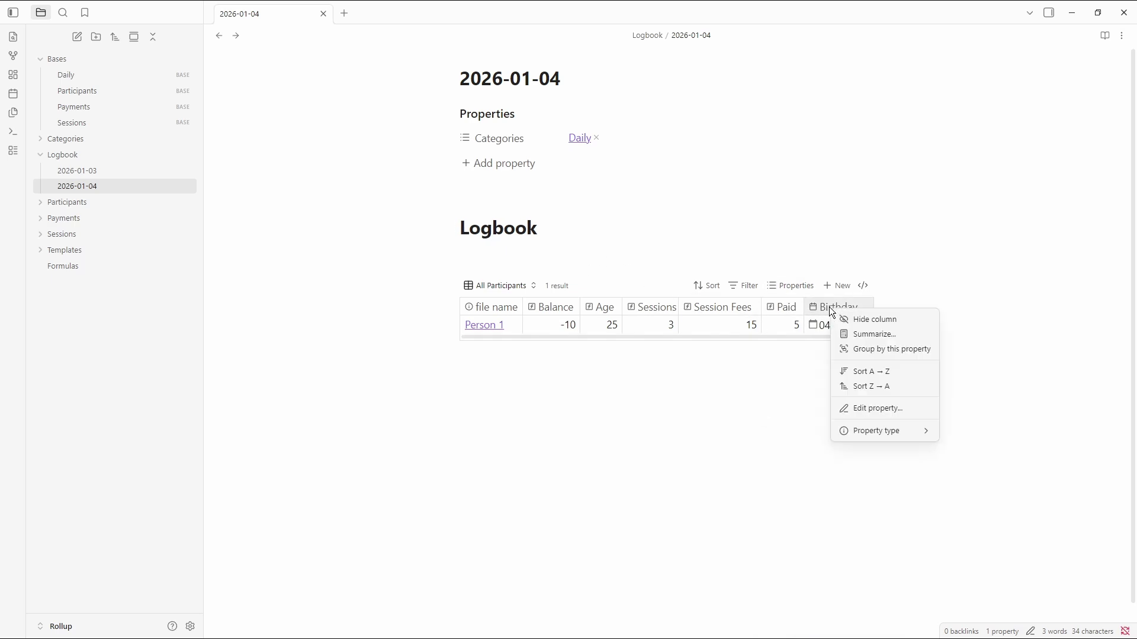
pyautogui.click(867, 319)
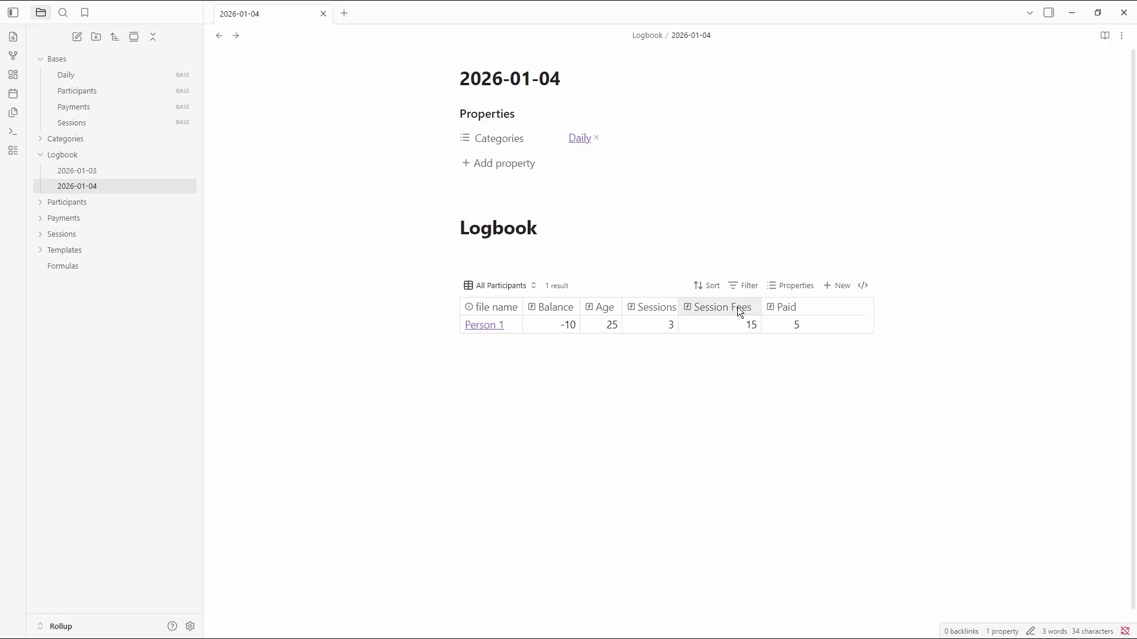
# - Duplicate the All Participants view and name the copy "All Information"
pyautogui.click(529, 286)
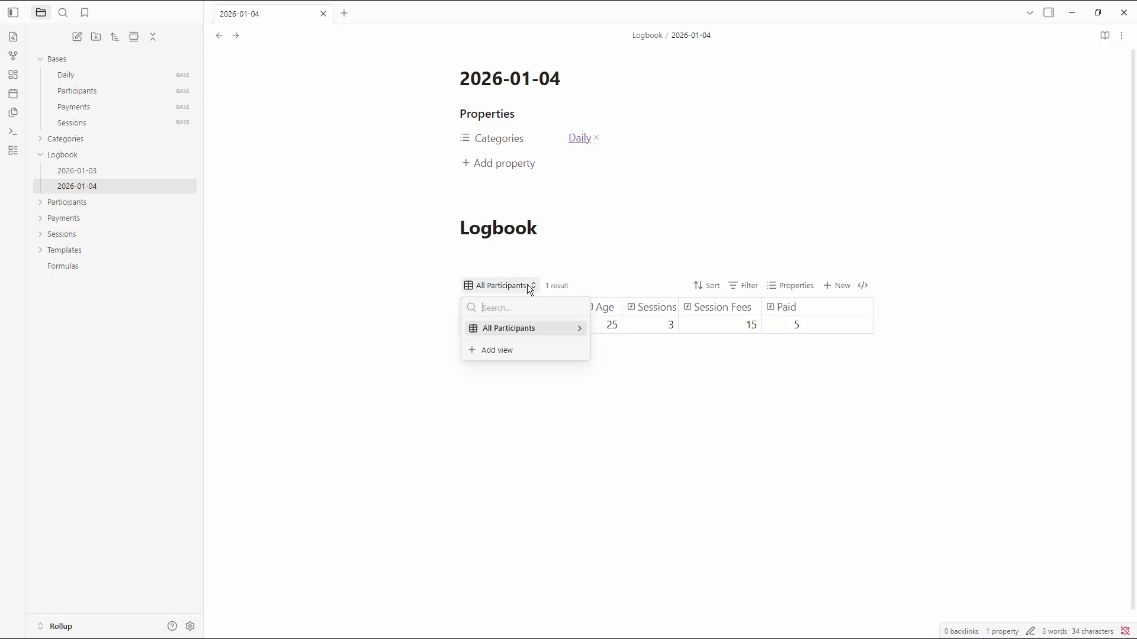
pyautogui.click(573, 332)
pyautogui.click(566, 307)
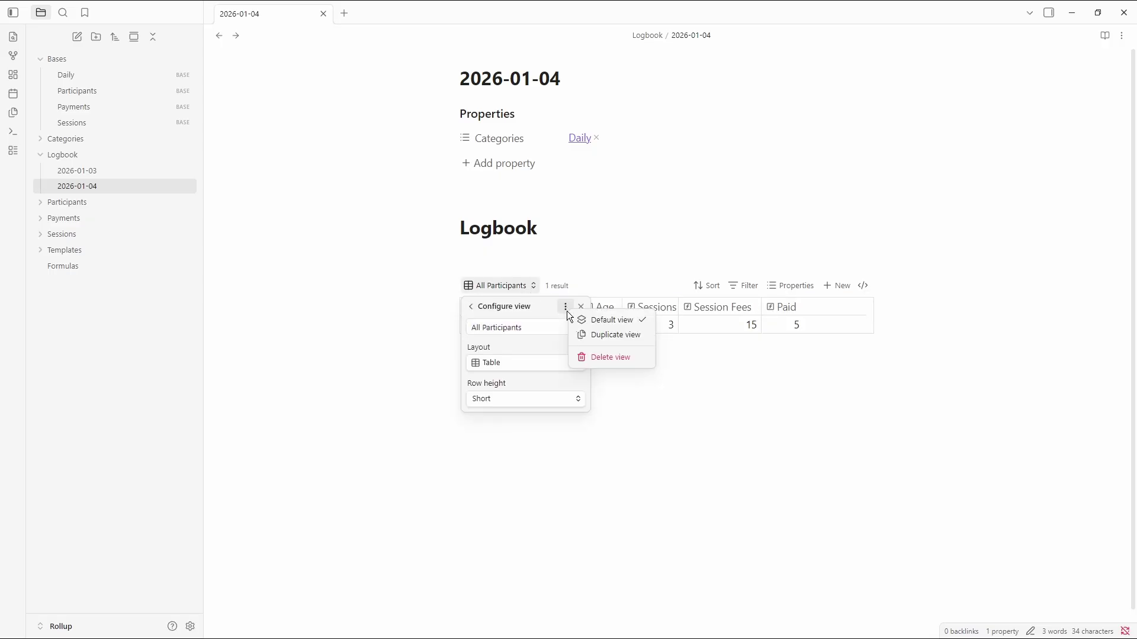
pyautogui.click(596, 335)
pyautogui.press('End')
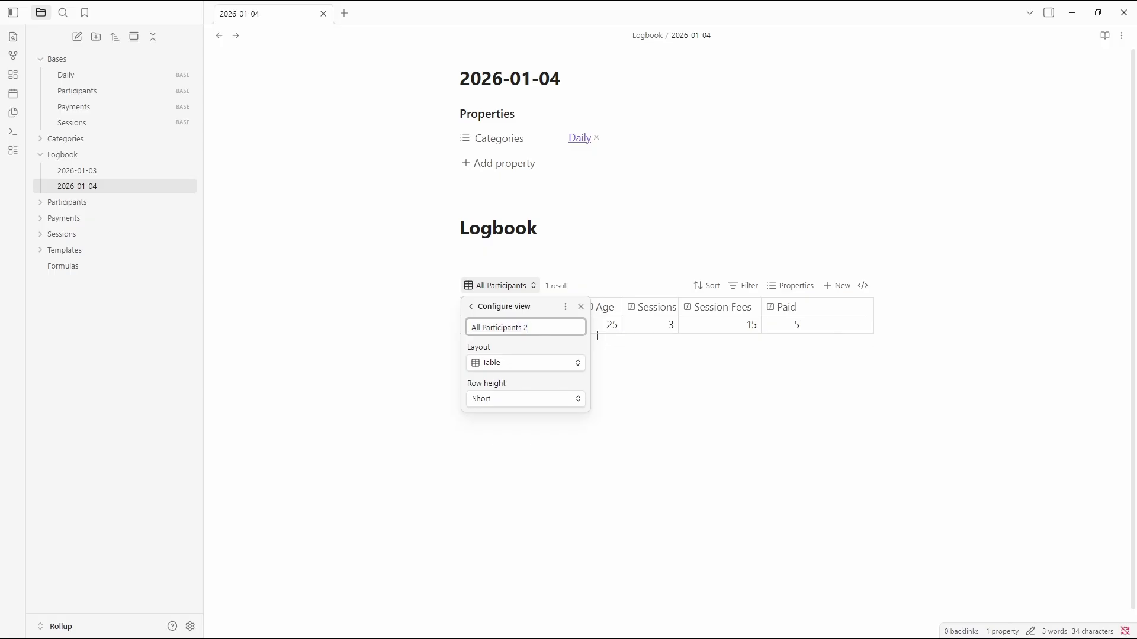
pyautogui.press('BackSpace')
pyautogui.press('BackSpace')
pyautogui.press('BackSpace')
pyautogui.press('BackSpace')
pyautogui.press('BackSpace')
pyautogui.press('BackSpace')
pyautogui.press('BackSpace')
pyautogui.press('BackSpace')
pyautogui.press('BackSpace')
pyautogui.press('BackSpace')
pyautogui.press('BackSpace')
pyautogui.press('BackSpace')
pyautogui.press('BackSpace')
pyautogui.press('BackSpace')
pyautogui.press('BackSpace')
pyautogui.write('Information')
pyautogui.press('Return')
pyautogui.click(471, 306)
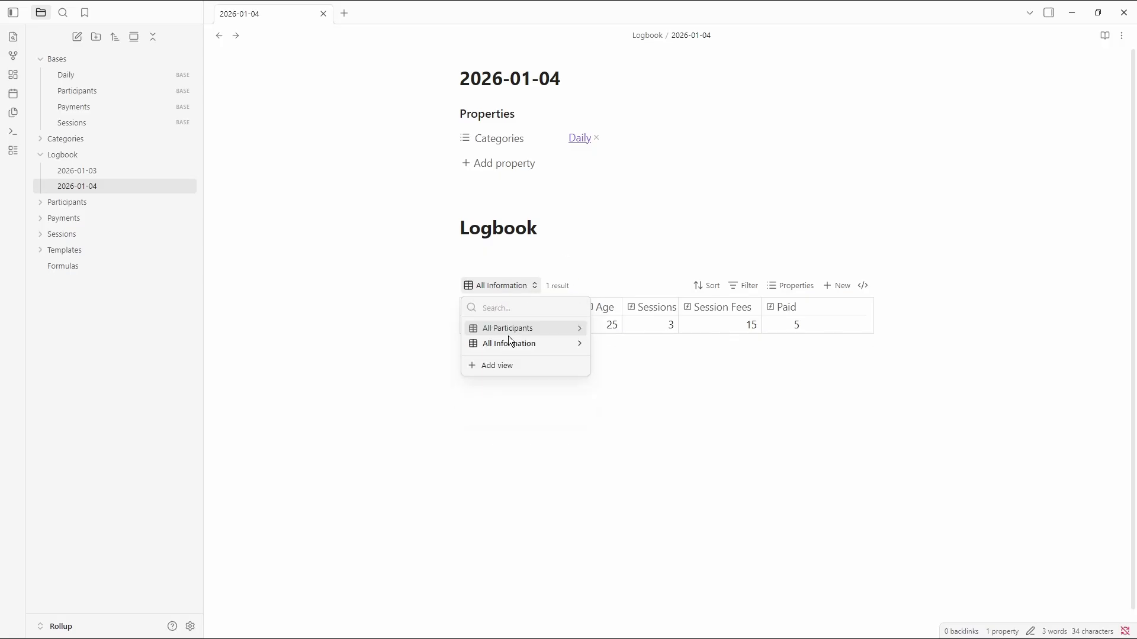
# - Open the Participants base and switch it to the All Information view
pyautogui.click(508, 264)
pyautogui.click(84, 90)
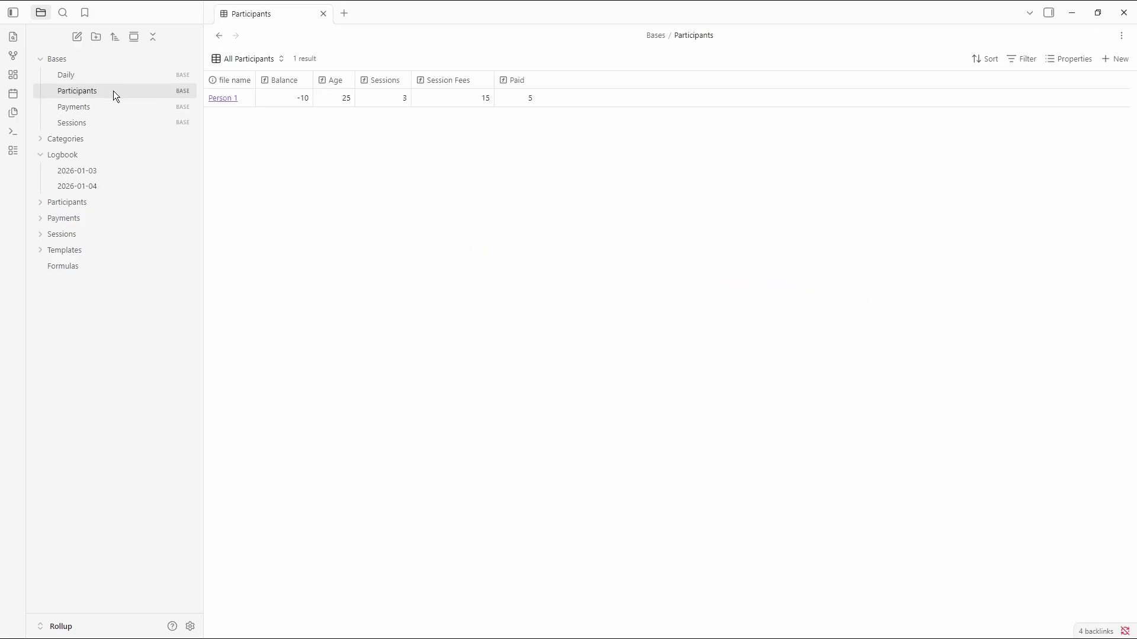
pyautogui.click(259, 58)
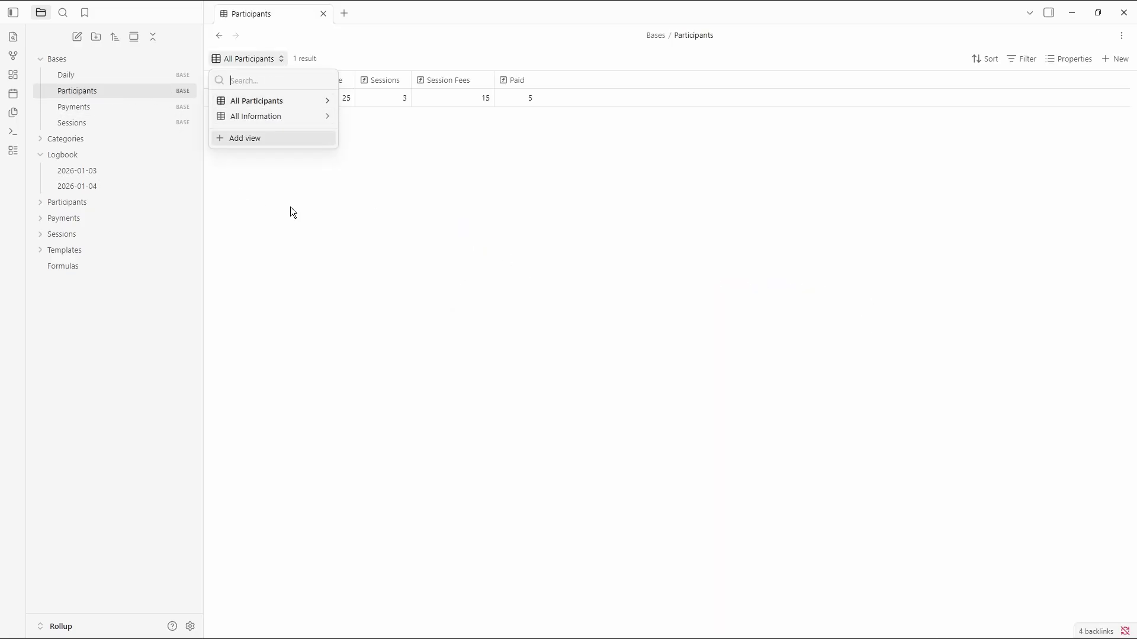
pyautogui.click(280, 205)
pyautogui.click(247, 59)
pyautogui.click(259, 115)
# - Show the Birthday property in the All Information view and move its column directly after file name
pyautogui.click(1060, 61)
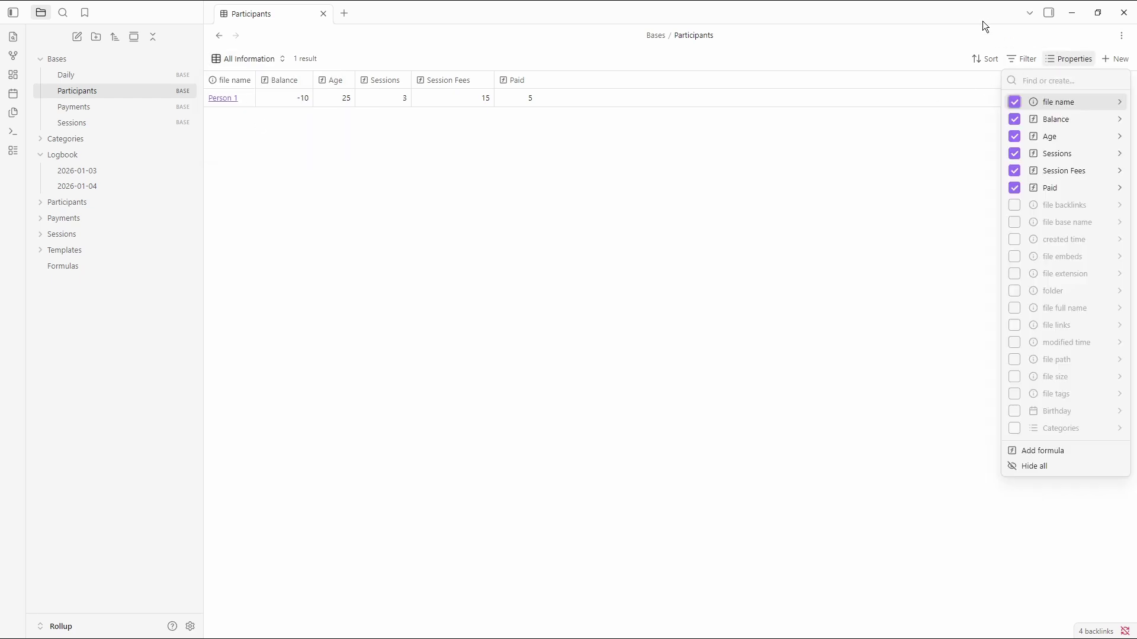
pyautogui.write('birth')
pyautogui.press('Return')
pyautogui.moveTo(564, 77); pyautogui.dragTo(278, 86)
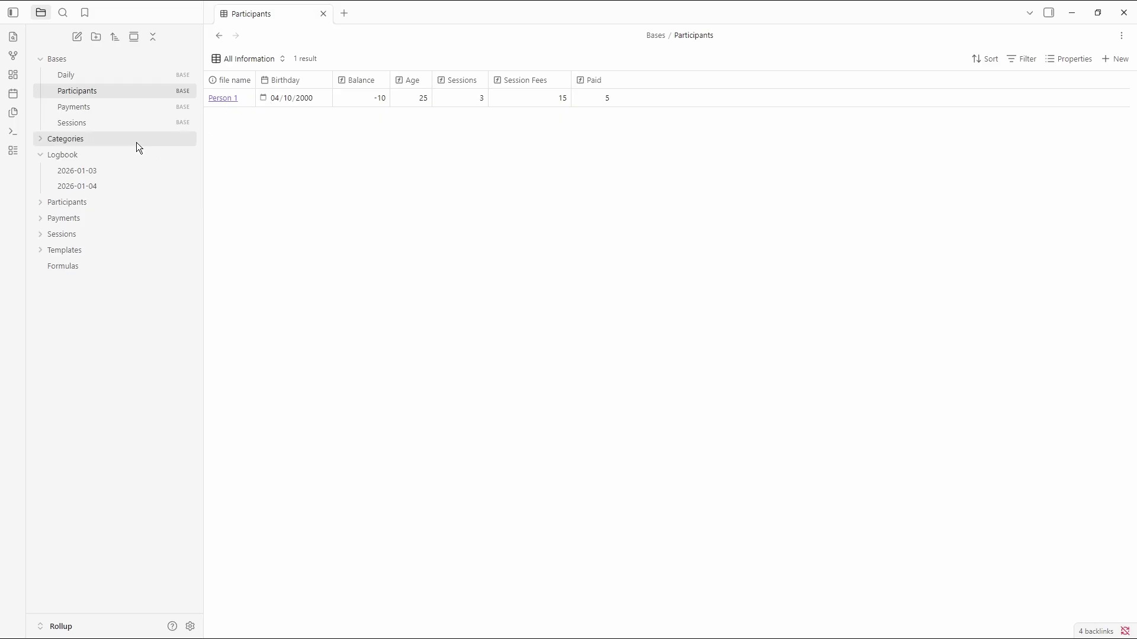
# - In the 2026-01-04 note, point the embedded Participants.base link to the All Information view
pyautogui.click(96, 189)
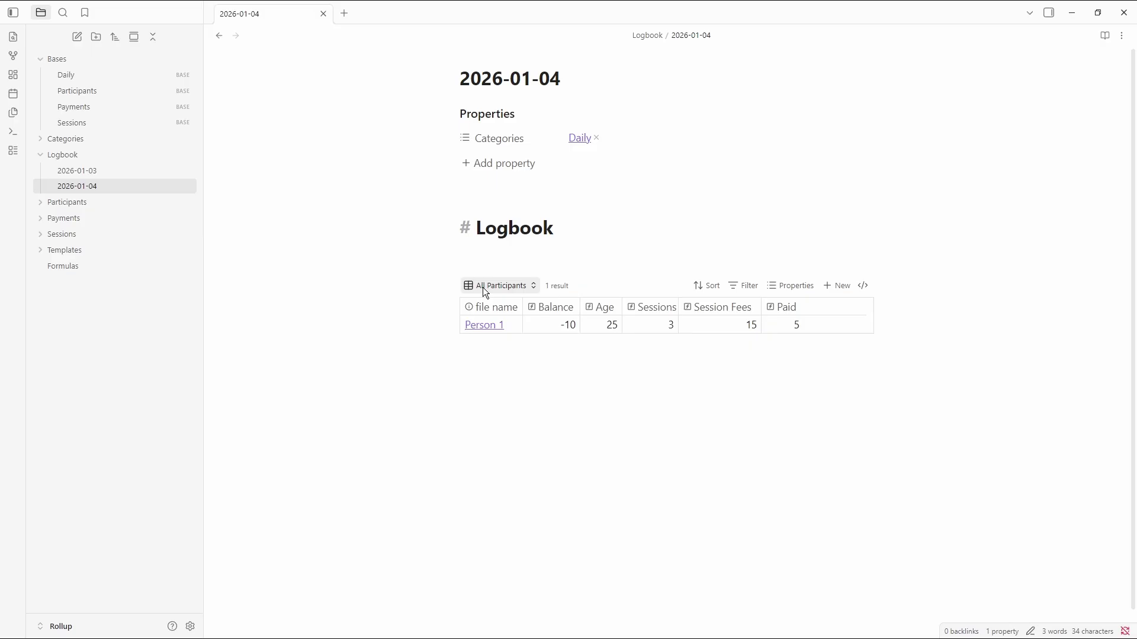
pyautogui.click(492, 268)
pyautogui.press('Down')
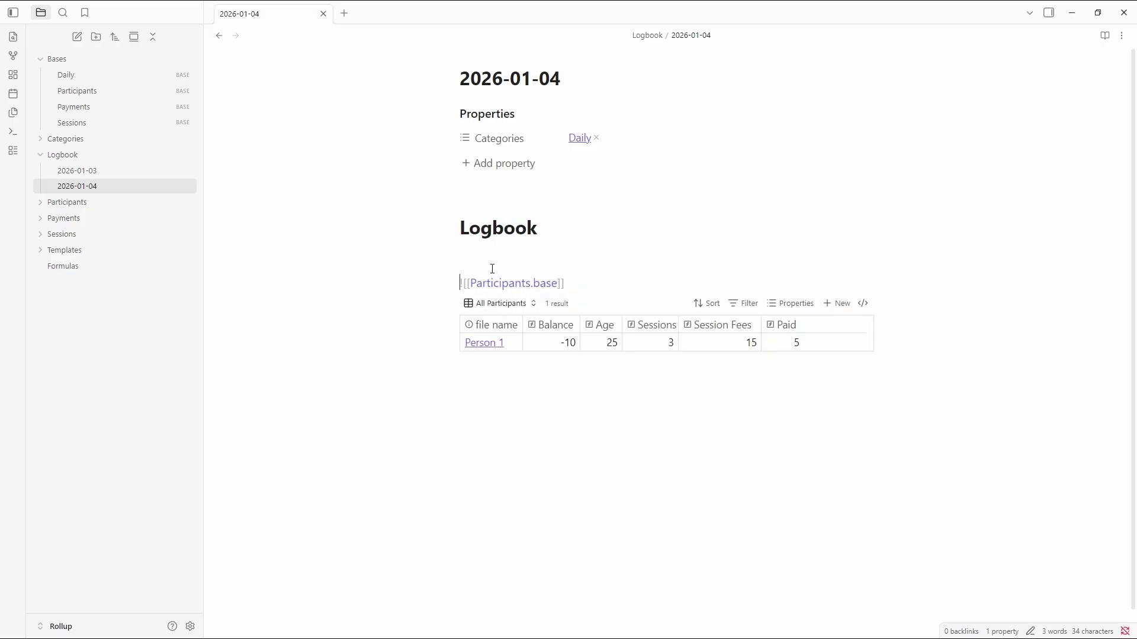
pyautogui.click(558, 284)
pyautogui.write('#')
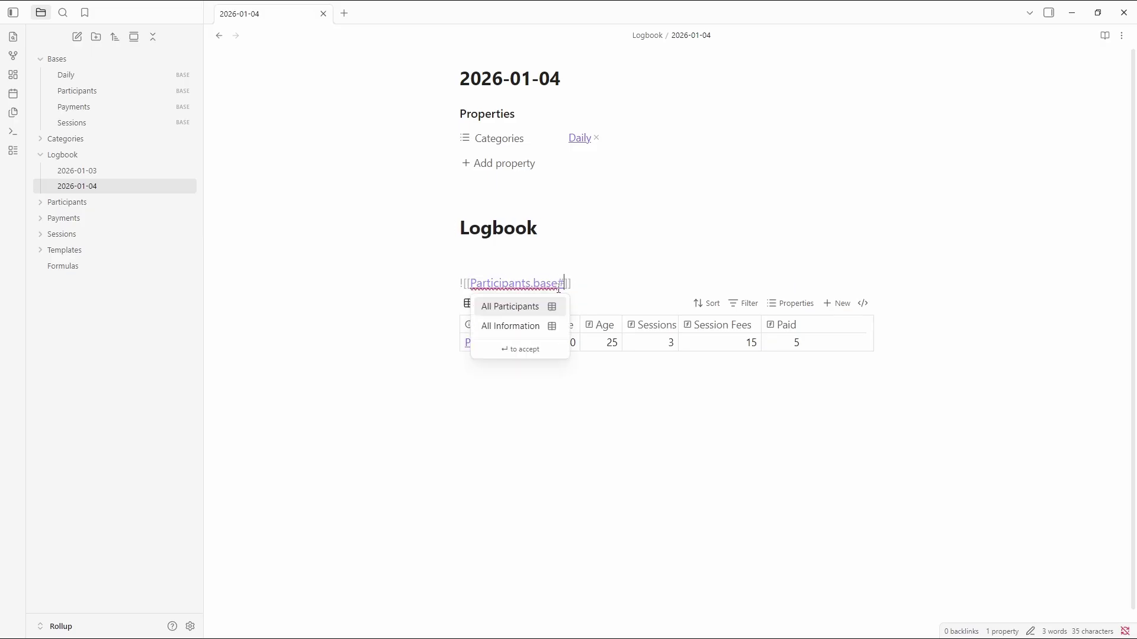
pyautogui.click(511, 325)
pyautogui.click(523, 261)
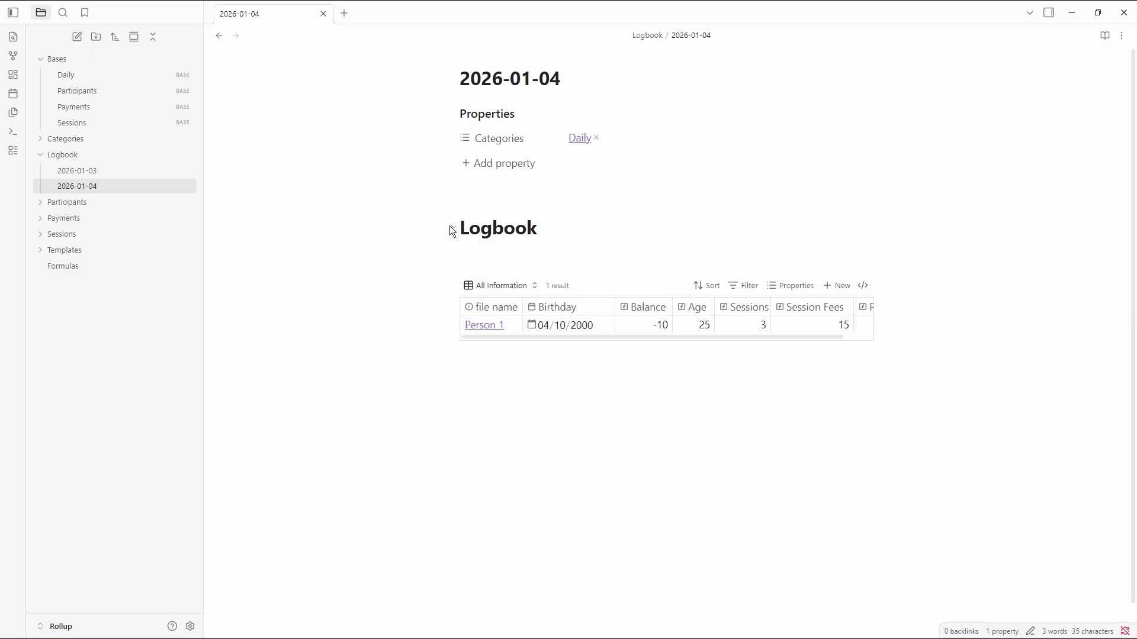
# - Compare the embedded table in the 2026-01-03 note with the 2026-01-04 note, and view the Daily category's logbook table
pyautogui.click(132, 172)
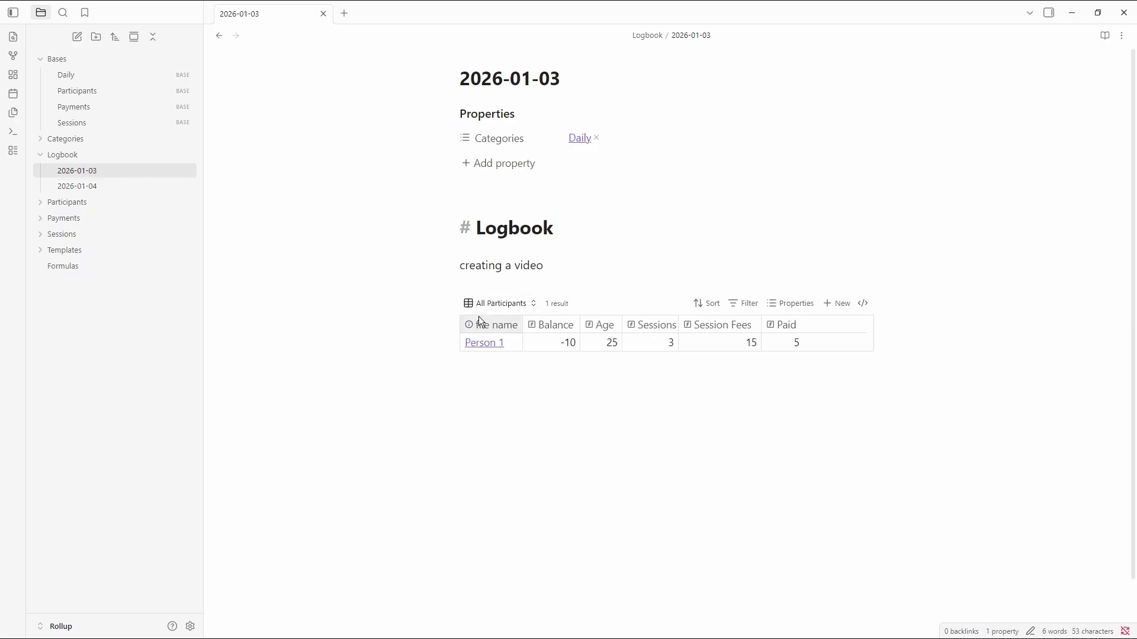
pyautogui.click(115, 188)
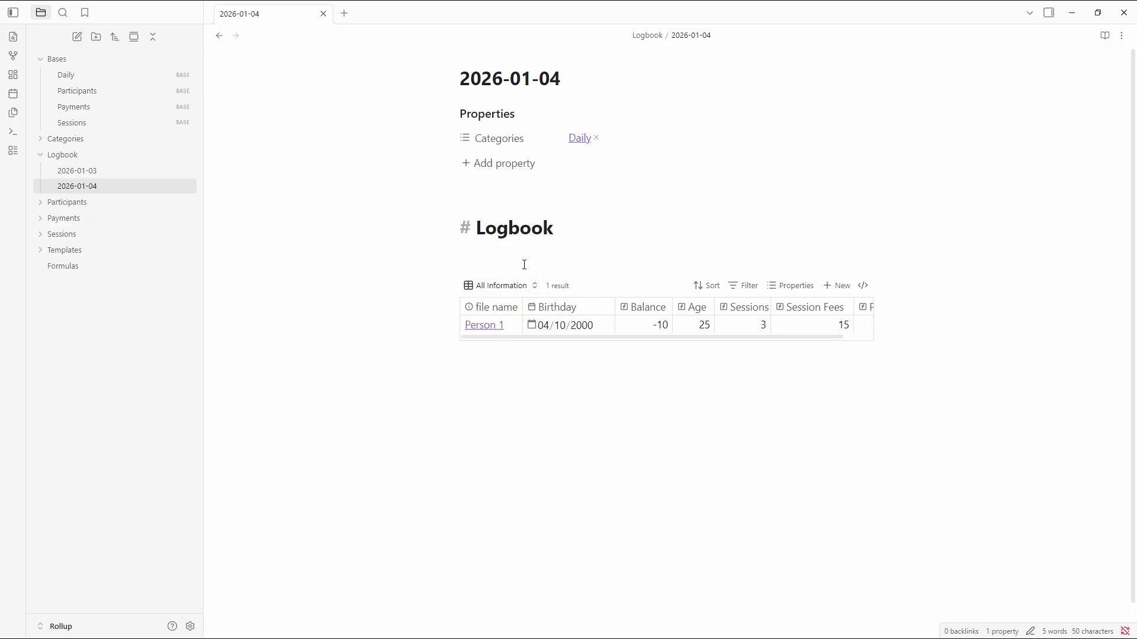
pyautogui.hotkey('ctrl', 'alt', 'Left')
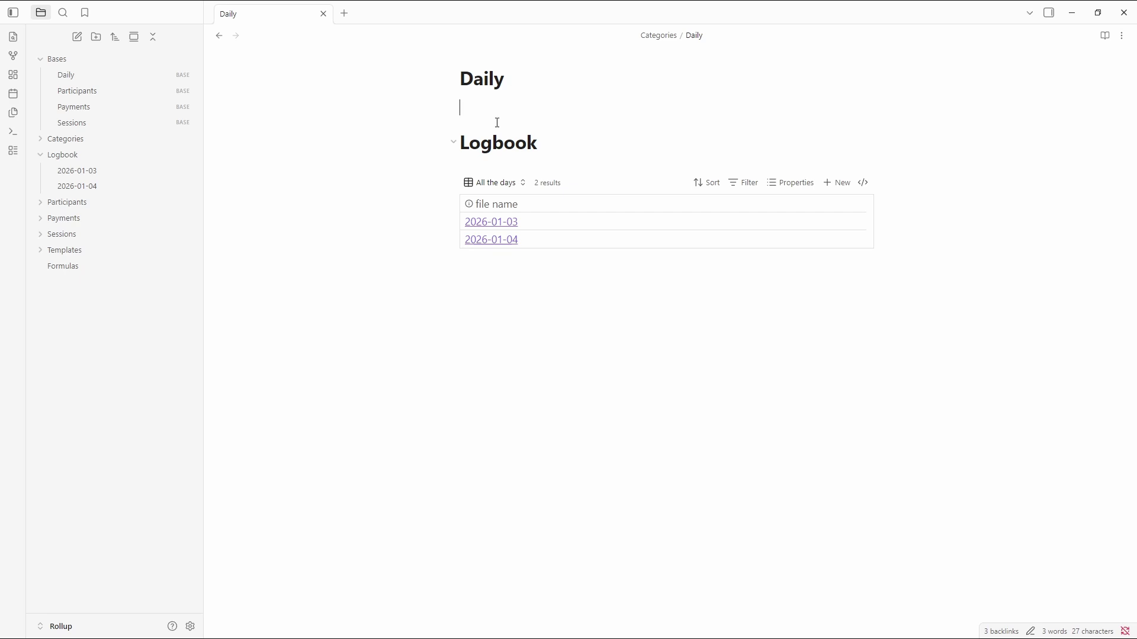
pyautogui.click(503, 183)
pyautogui.click(505, 162)
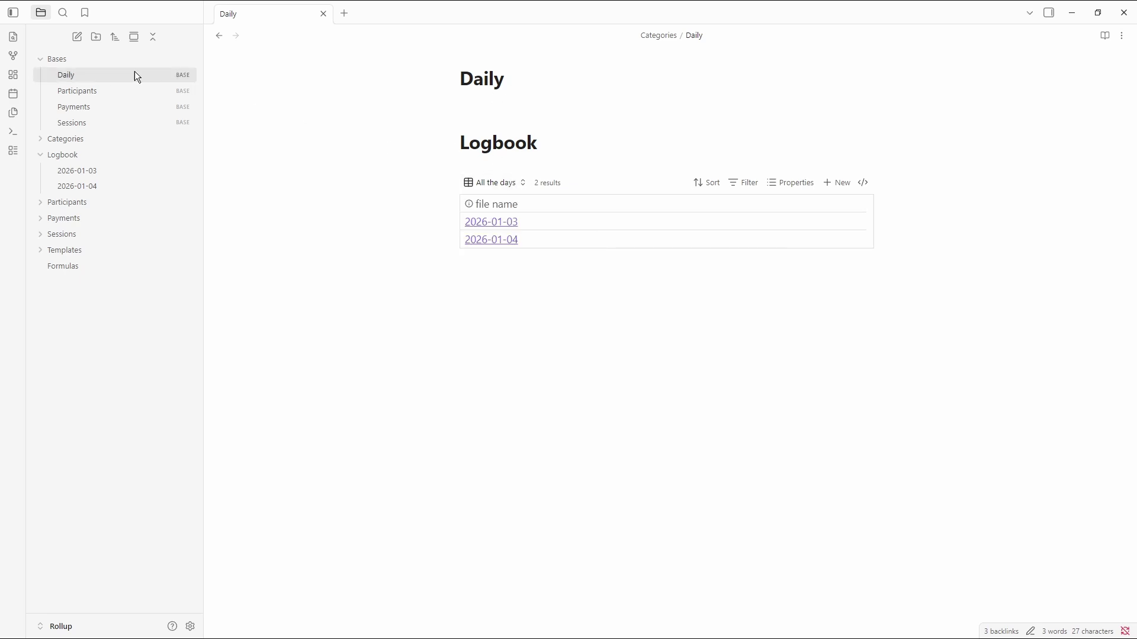
# - Open the Daily Note Template and inspect the Participants.base embed link under the Logbook heading
pyautogui.click(64, 250)
pyautogui.click(120, 263)
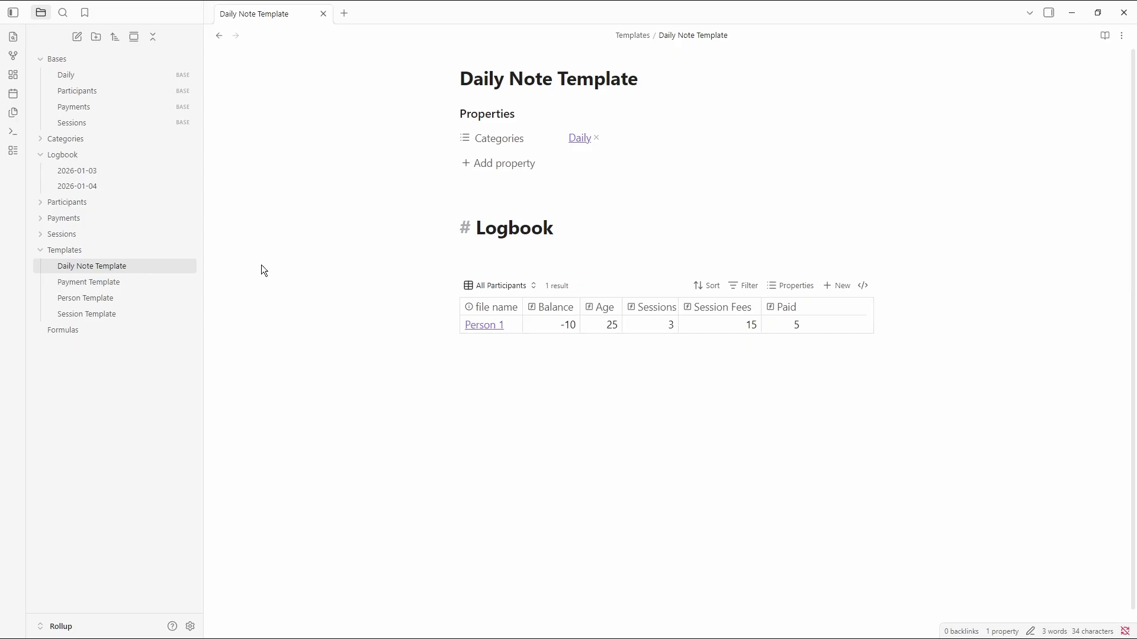
pyautogui.click(498, 268)
pyautogui.press('Down')
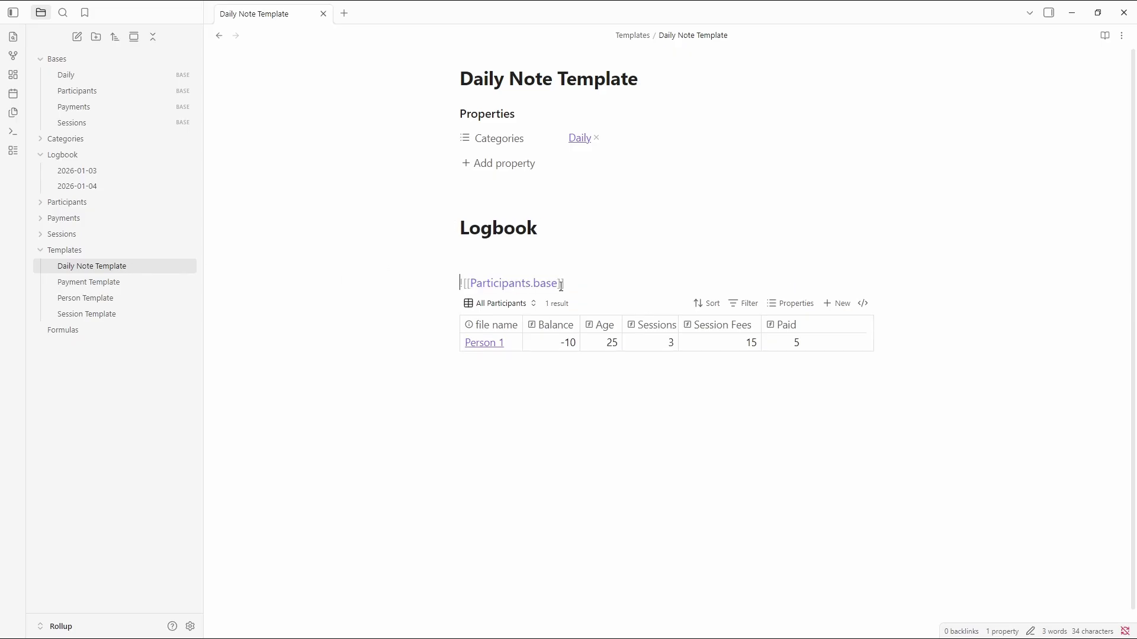
pyautogui.press('Up')
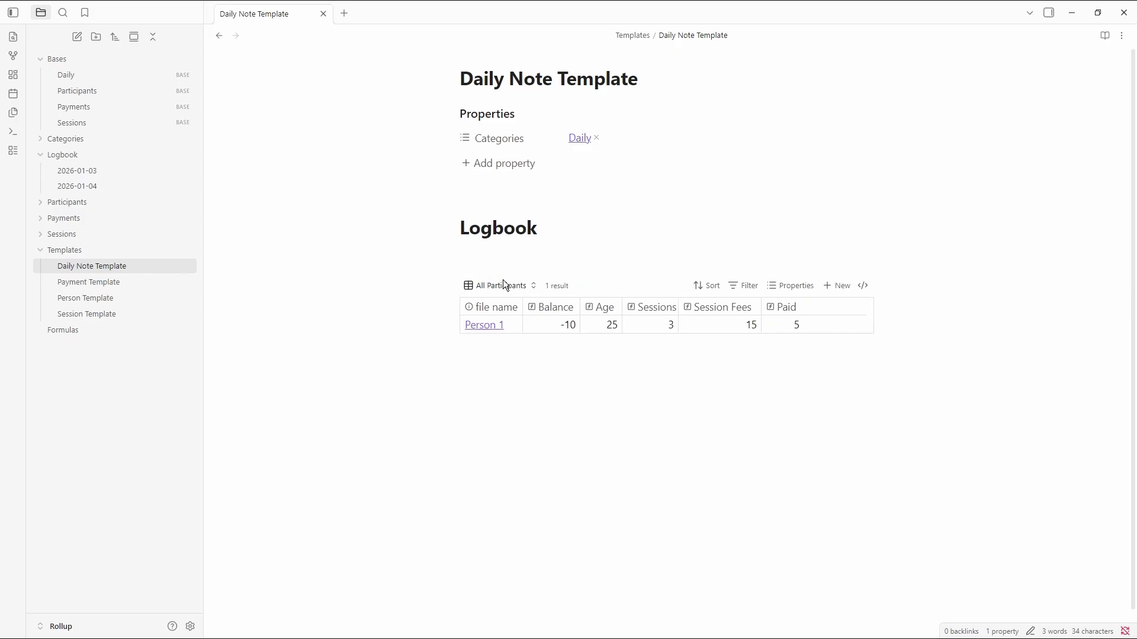
pyautogui.press('Down')
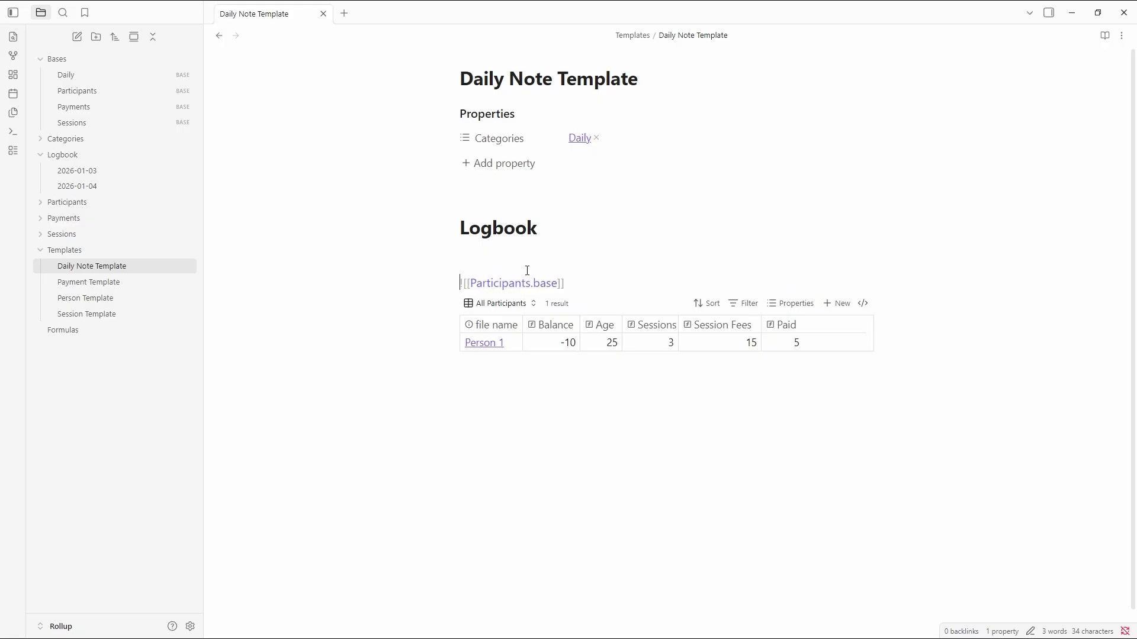
pyautogui.press('Up')
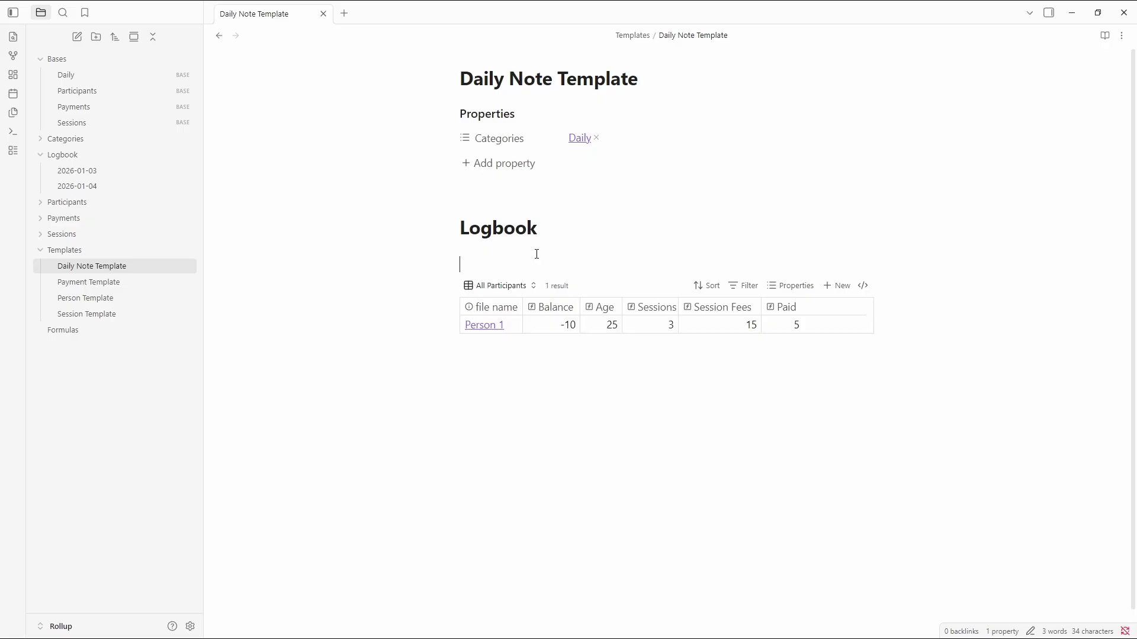
# - Open the template's Daily category note, view the Participant category note, and check which views its embedded table offers
pyautogui.click(579, 137)
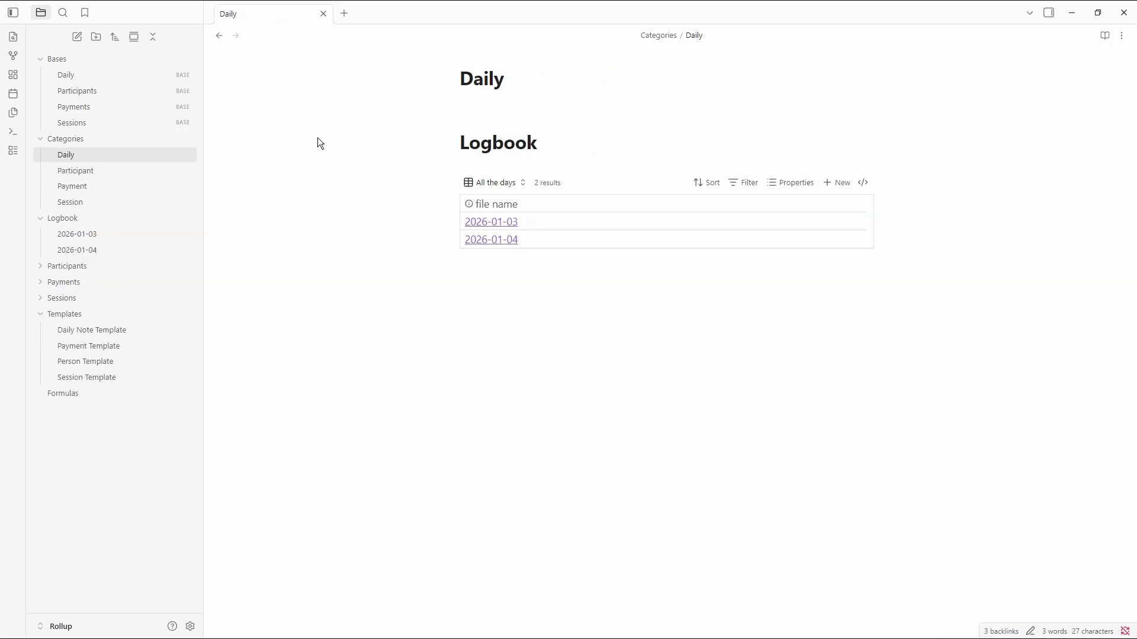
pyautogui.click(120, 170)
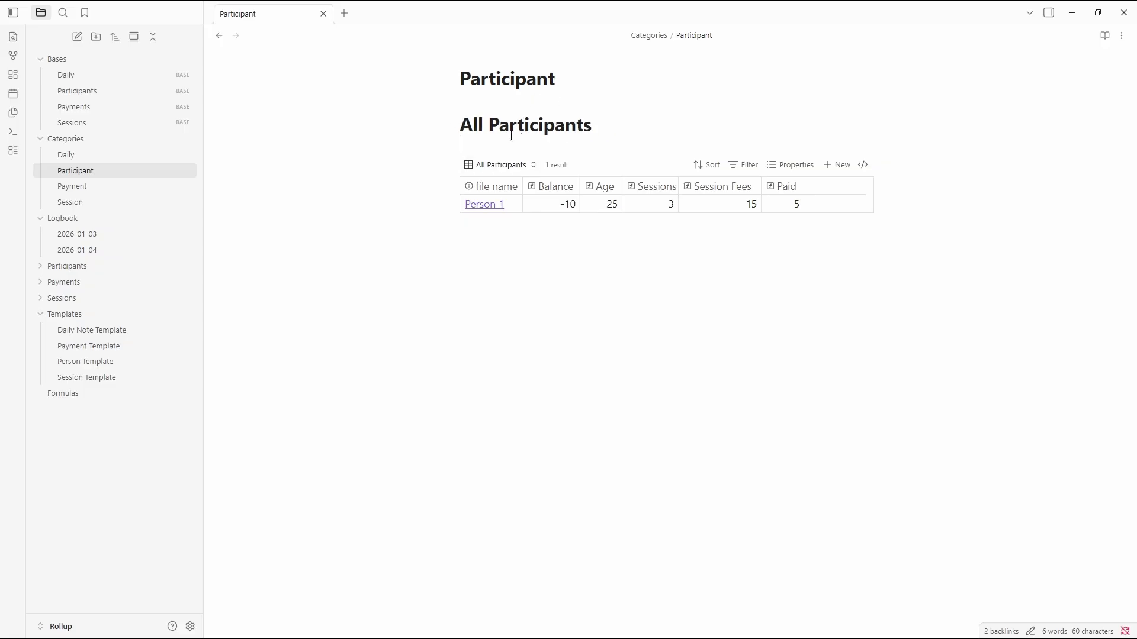
pyautogui.click(491, 164)
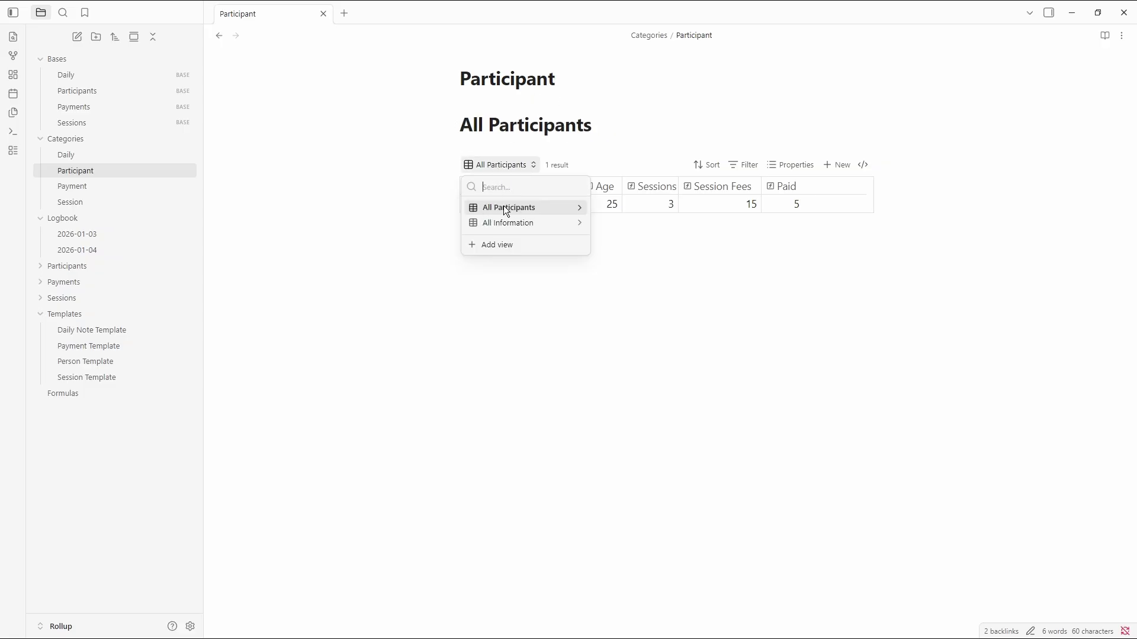
pyautogui.click(518, 146)
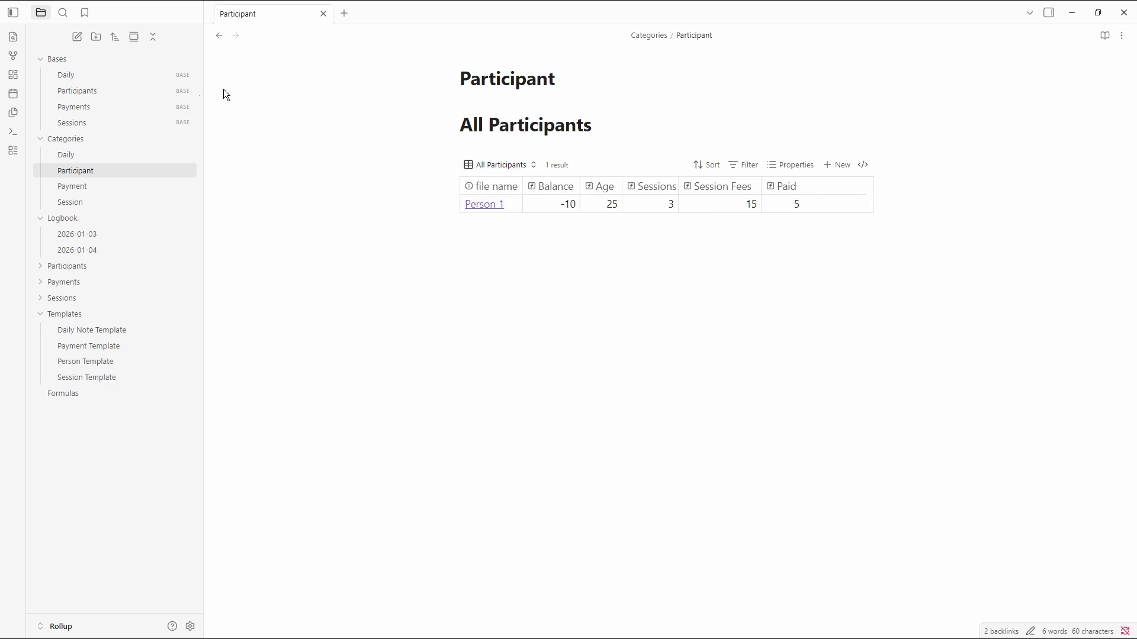
# - Open the Person 1 note and inspect its Sessions embed link and the views available in that table
pyautogui.click(477, 204)
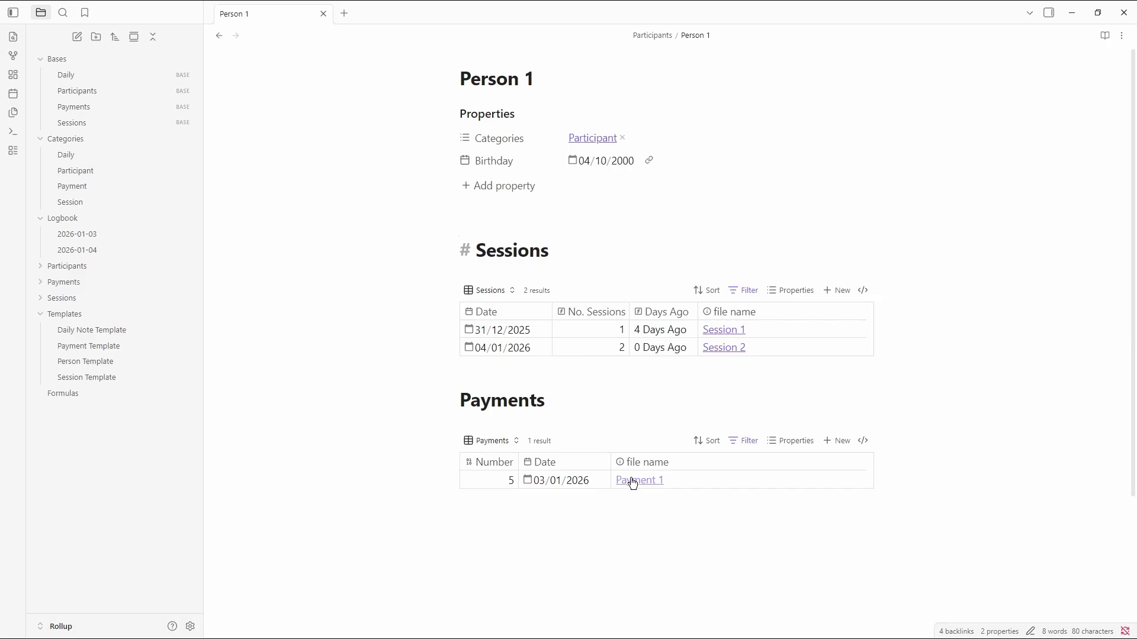
pyautogui.click(503, 277)
pyautogui.press('Down')
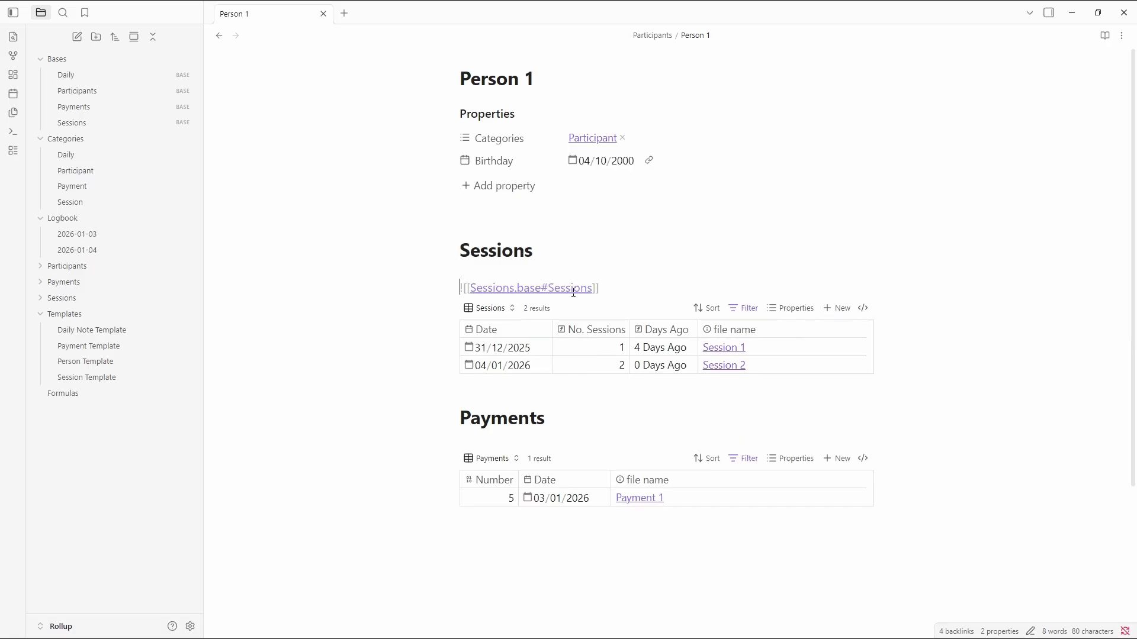
pyautogui.click(503, 308)
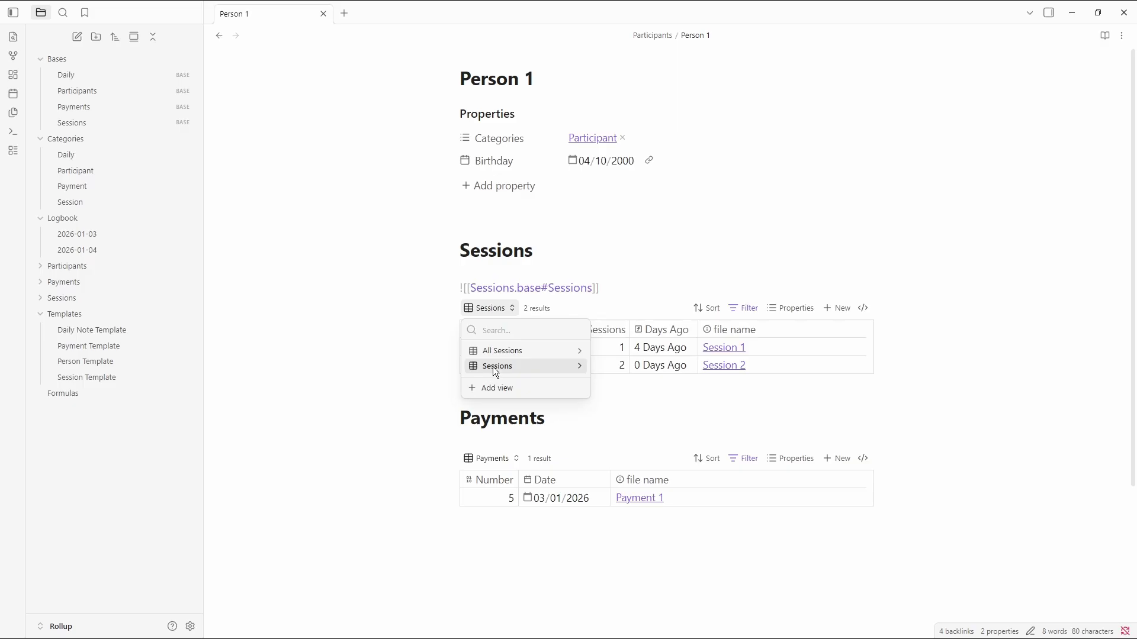
pyautogui.click(496, 273)
# - Open the Sessions base and compare its Sessions view with the All Sessions view
pyautogui.click(87, 120)
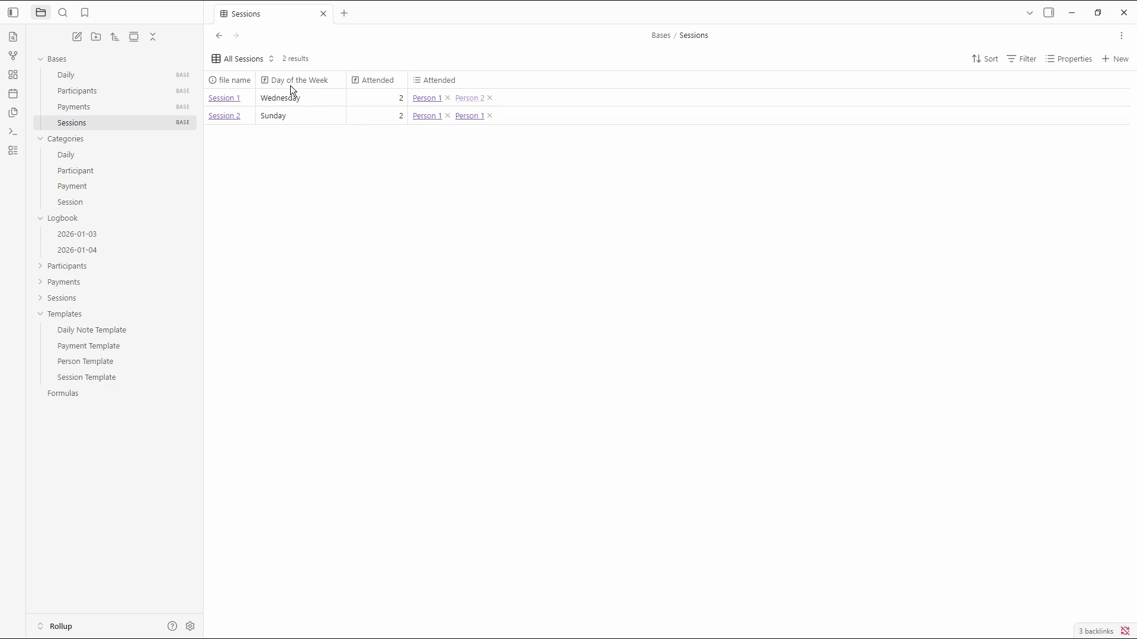
pyautogui.click(250, 59)
pyautogui.click(256, 113)
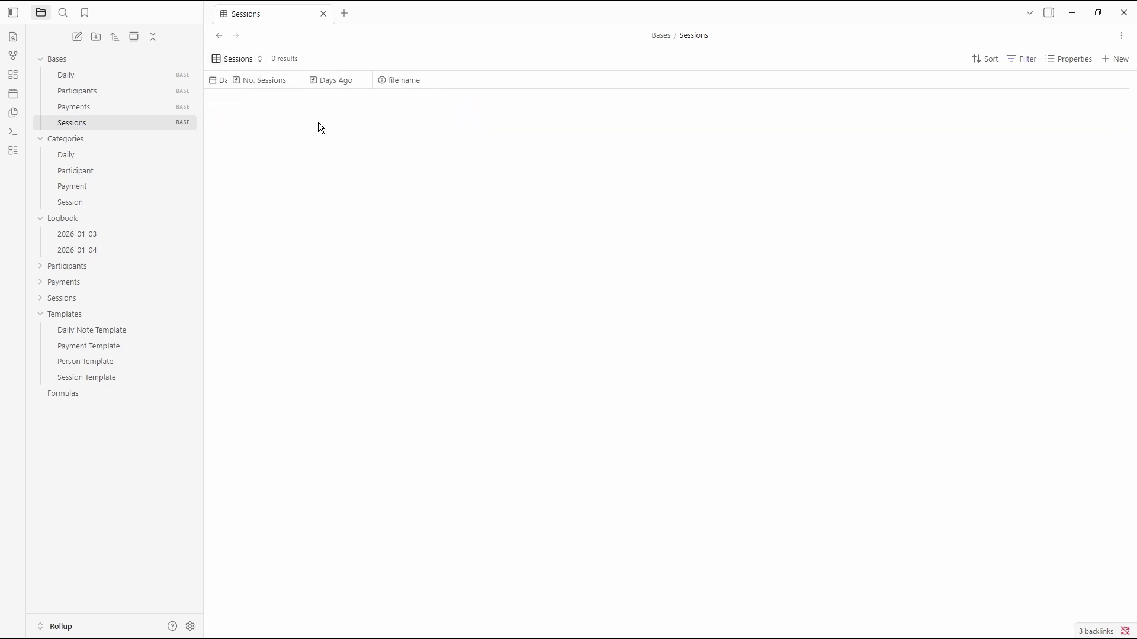
pyautogui.click(249, 59)
pyautogui.click(251, 102)
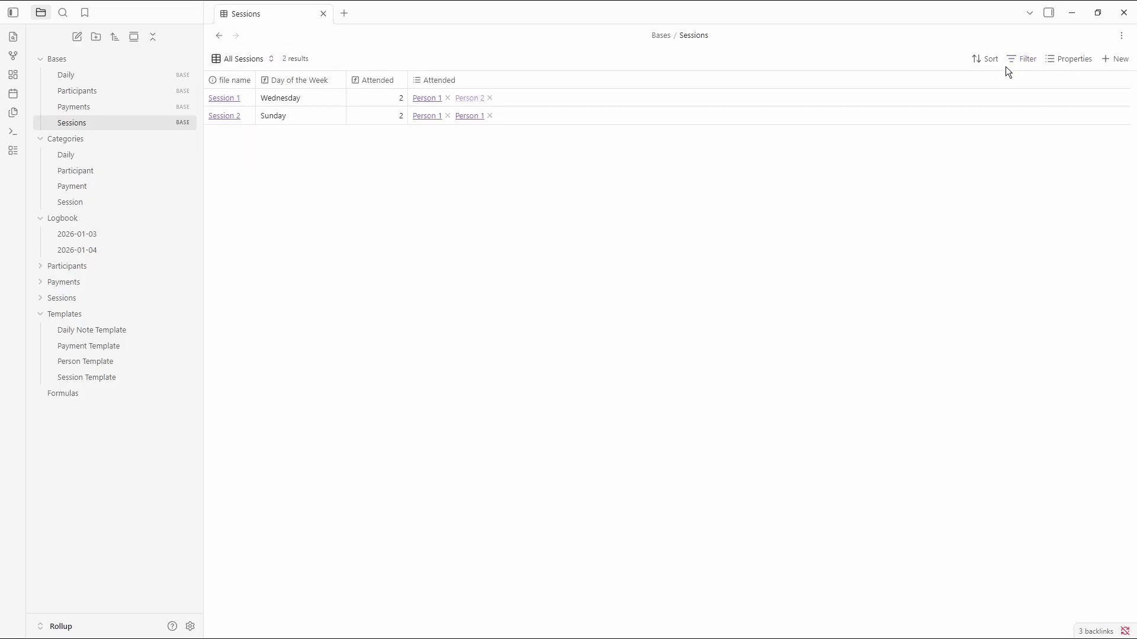
# - Examine the filters of the All Sessions view, including those that apply to all views
pyautogui.click(1020, 61)
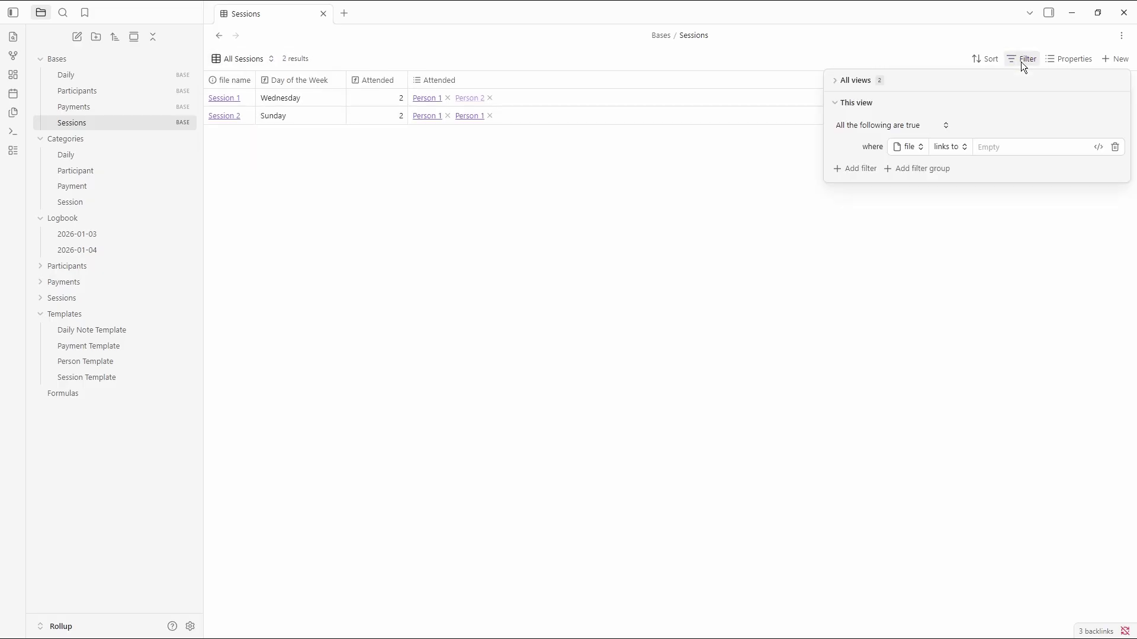
pyautogui.click(837, 82)
pyautogui.click(232, 62)
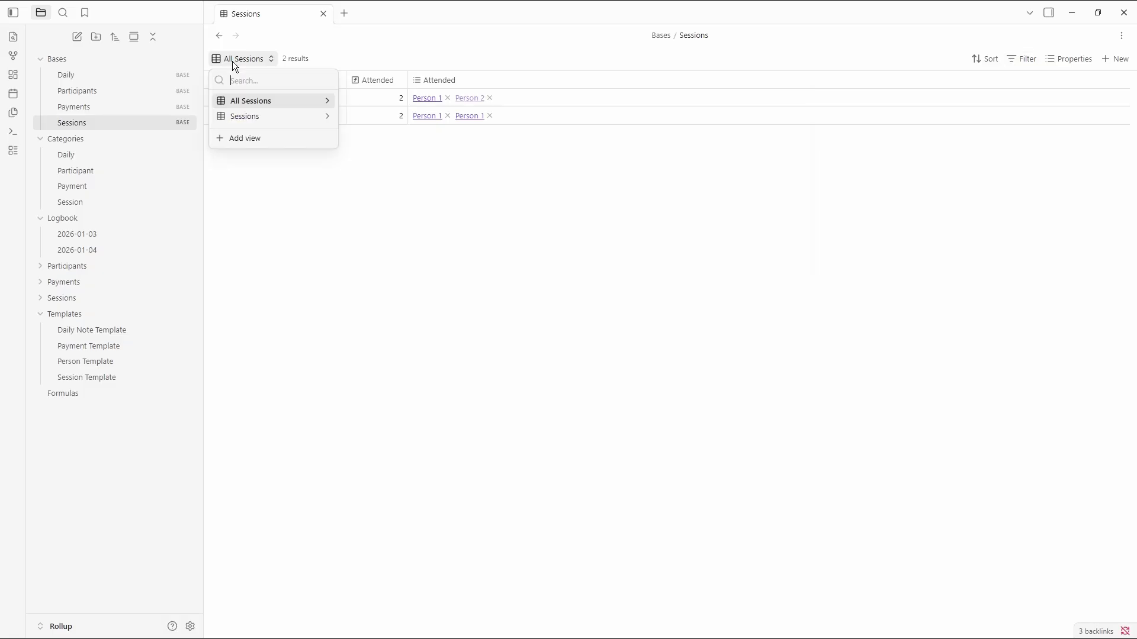
pyautogui.press('Escape')
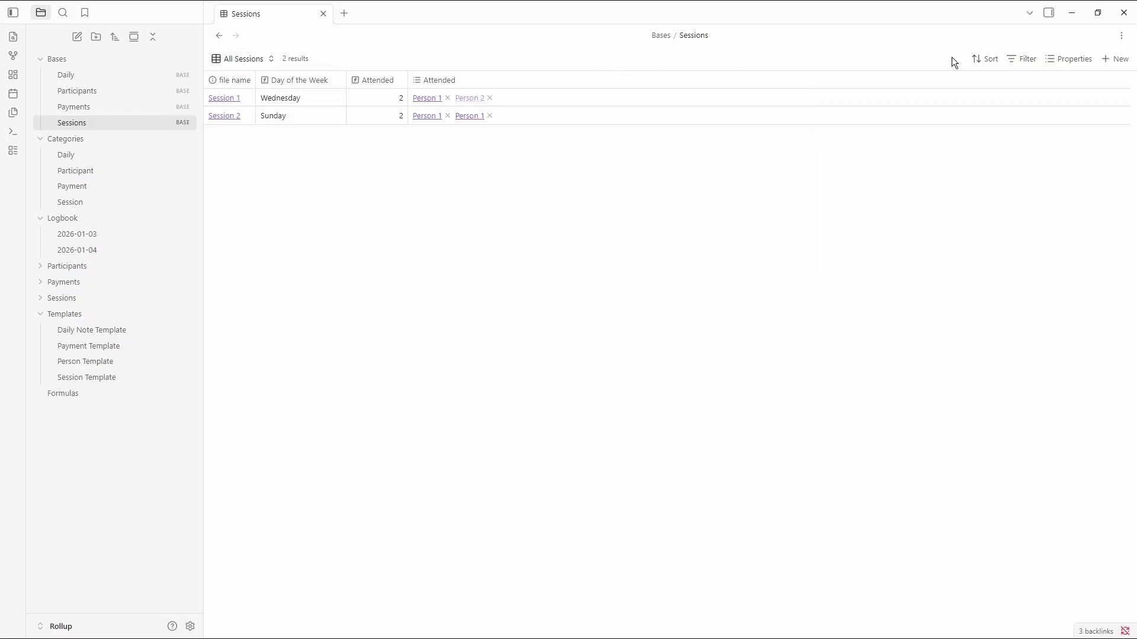
pyautogui.click(1024, 61)
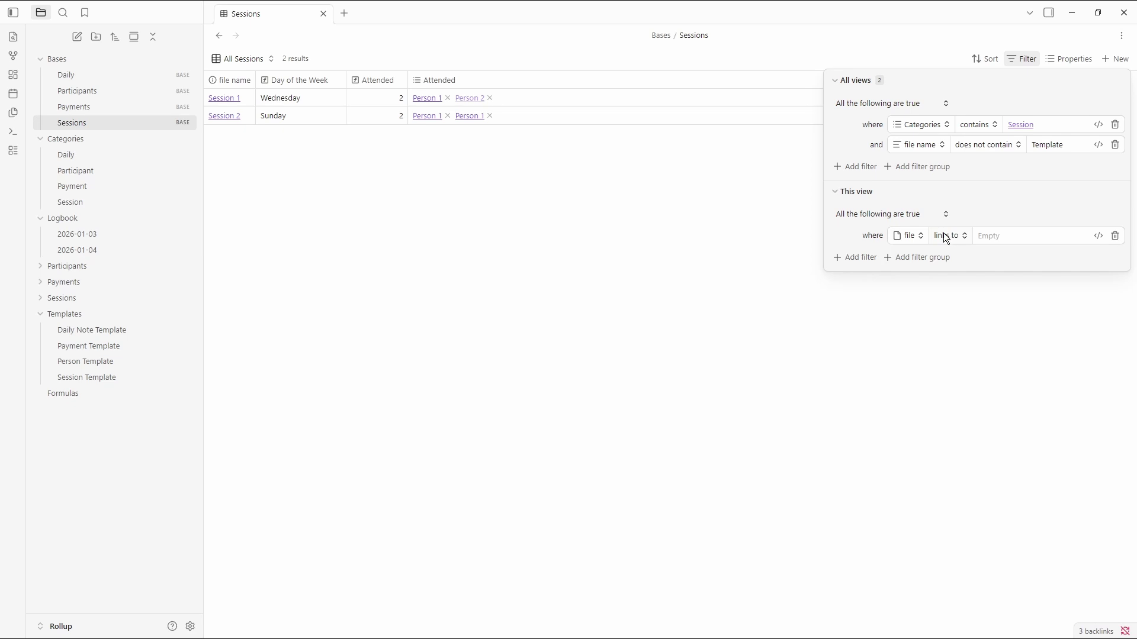
pyautogui.click(617, 205)
# - Examine the Sessions view's own filter in the Sessions base and in the table embedded in the Person 1 note
pyautogui.click(247, 60)
pyautogui.click(250, 115)
pyautogui.click(1019, 59)
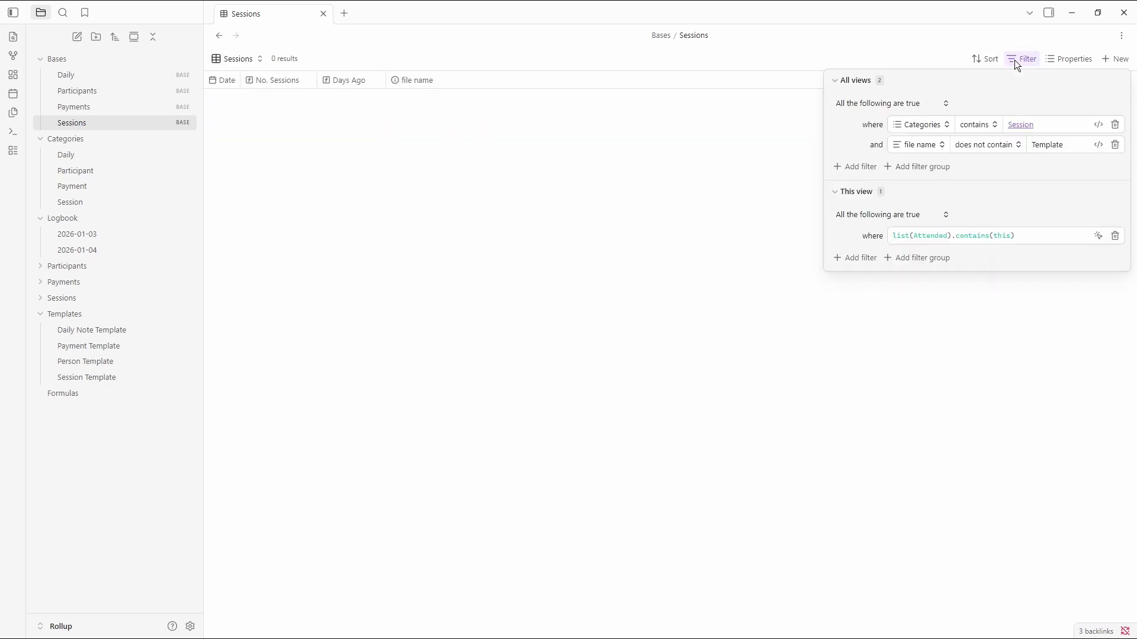
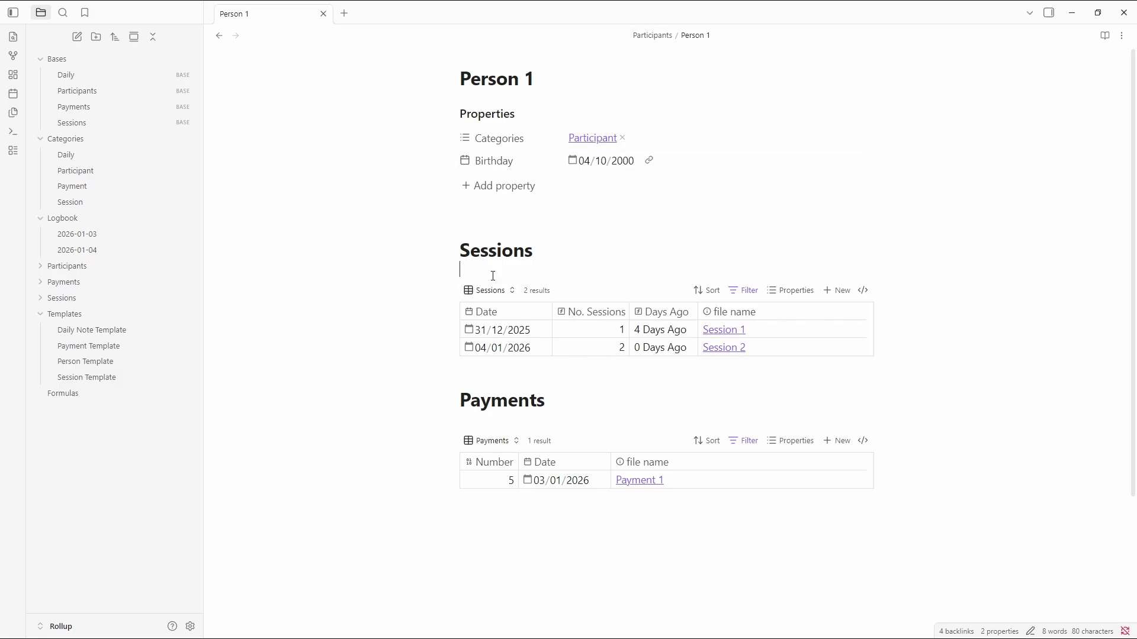
pyautogui.click(749, 290)
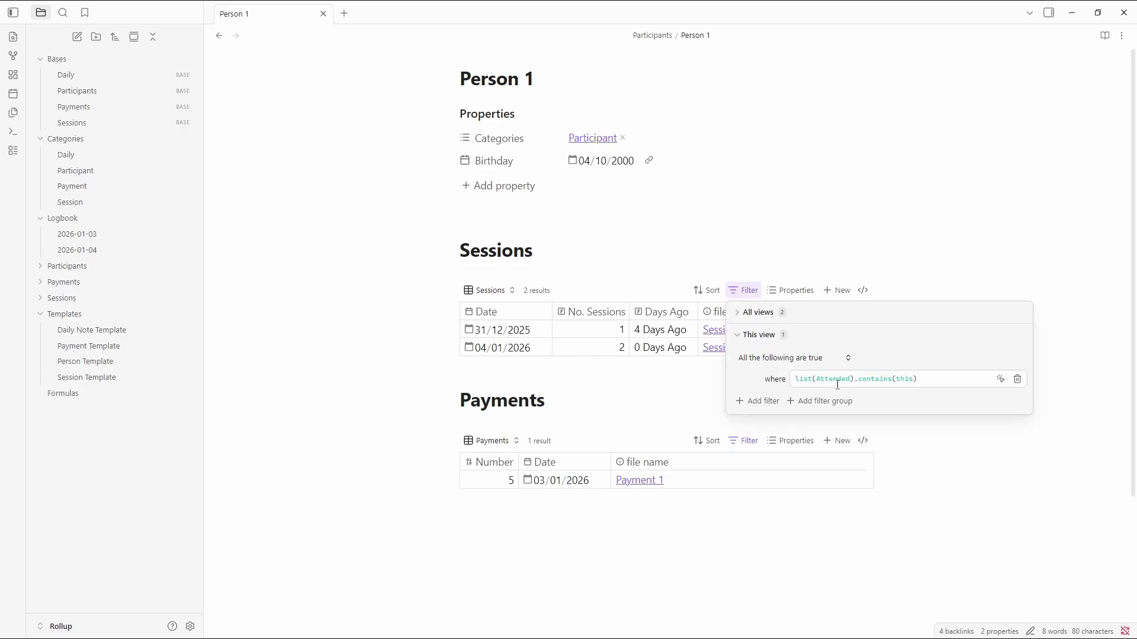
pyautogui.click(669, 270)
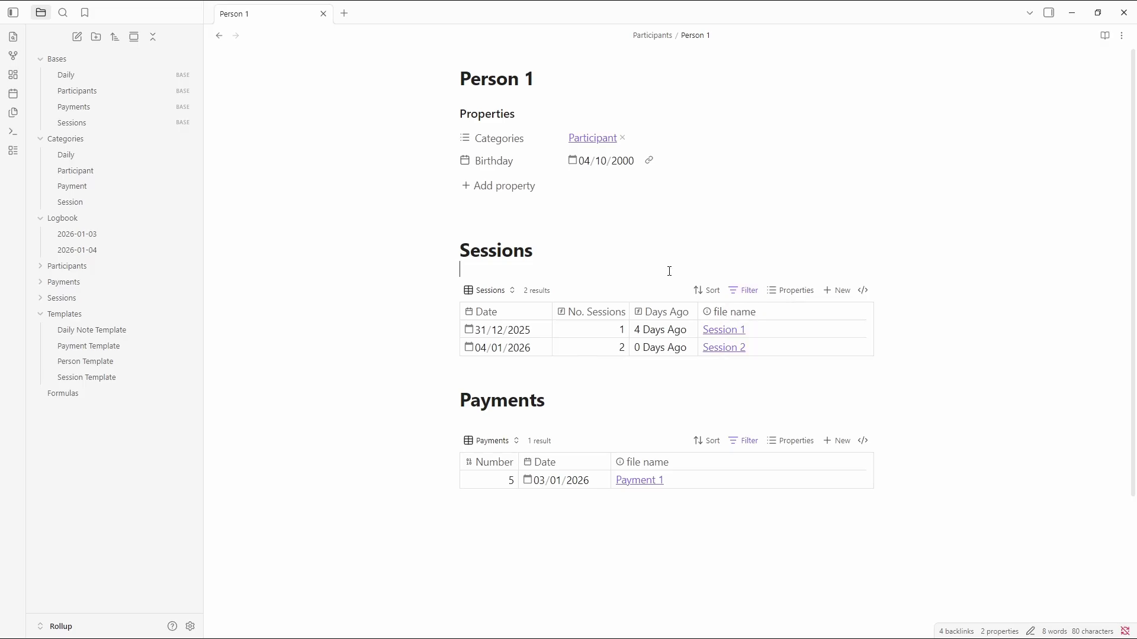
# - Open Session 1 and Session 2 in stacked panes beside the Person 1 note, and examine its Sessions table's own view filter
pyautogui.keyDown('ctrl'); pyautogui.click(718, 331); pyautogui.keyUp('ctrl')
pyautogui.moveTo(401, 8); pyautogui.dragTo(938, 208)
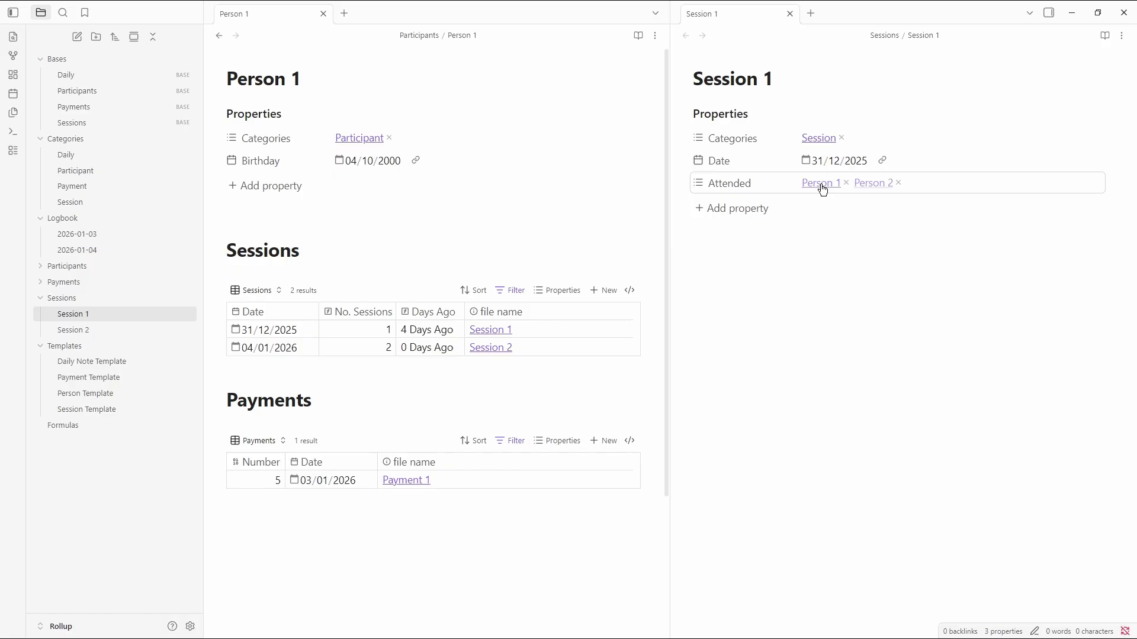
pyautogui.click(340, 274)
pyautogui.click(510, 290)
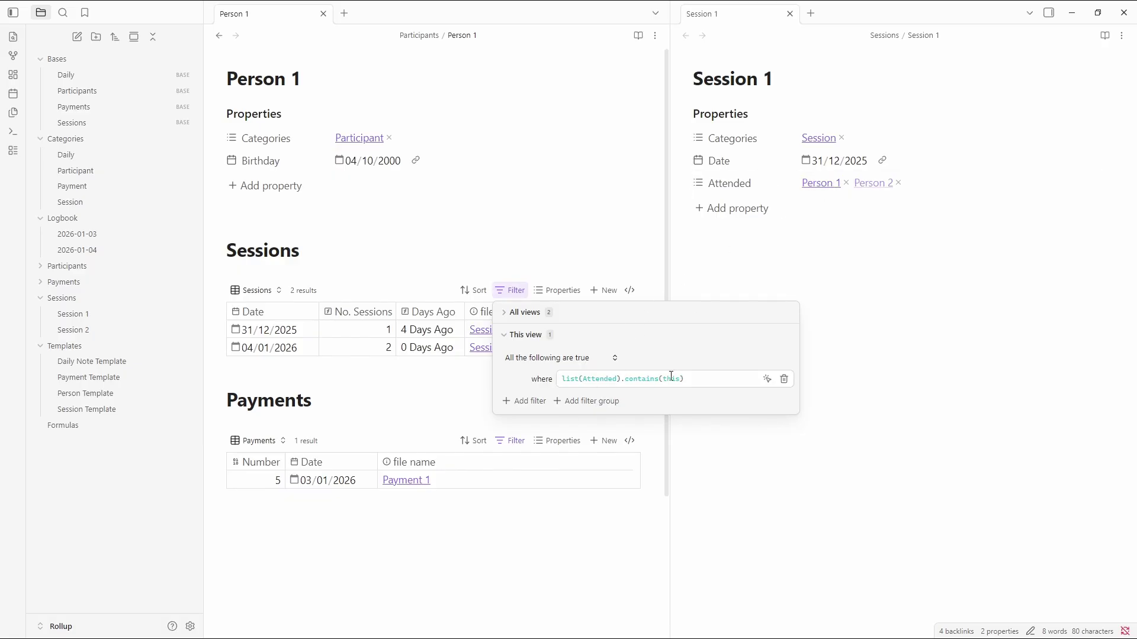
pyautogui.click(332, 267)
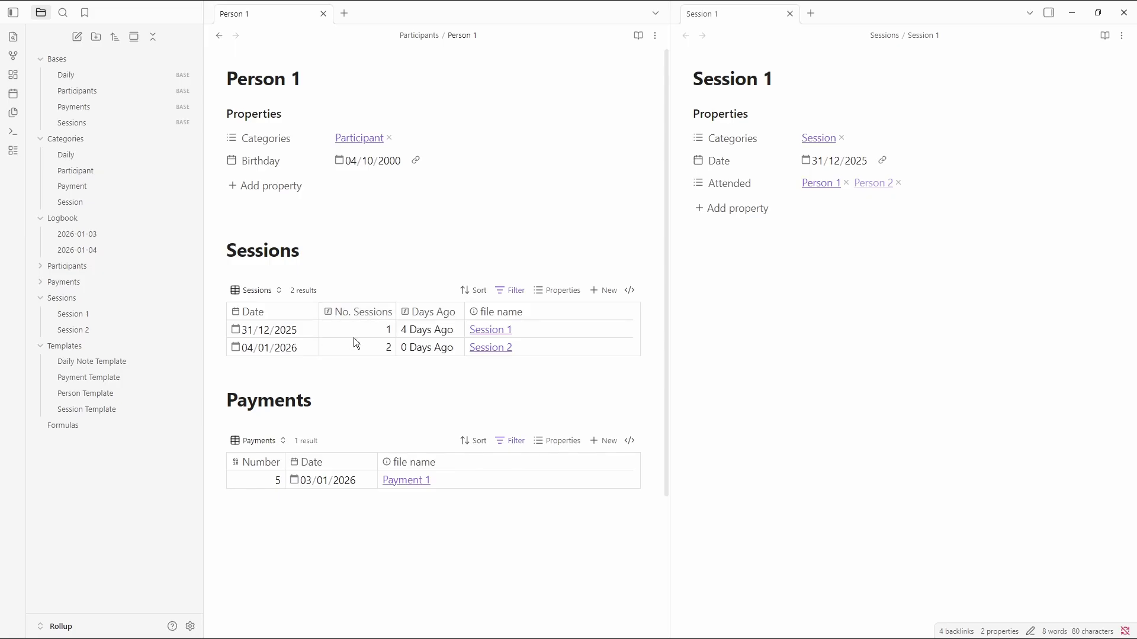
pyautogui.keyDown('ctrl'); pyautogui.click(491, 348); pyautogui.keyUp('ctrl')
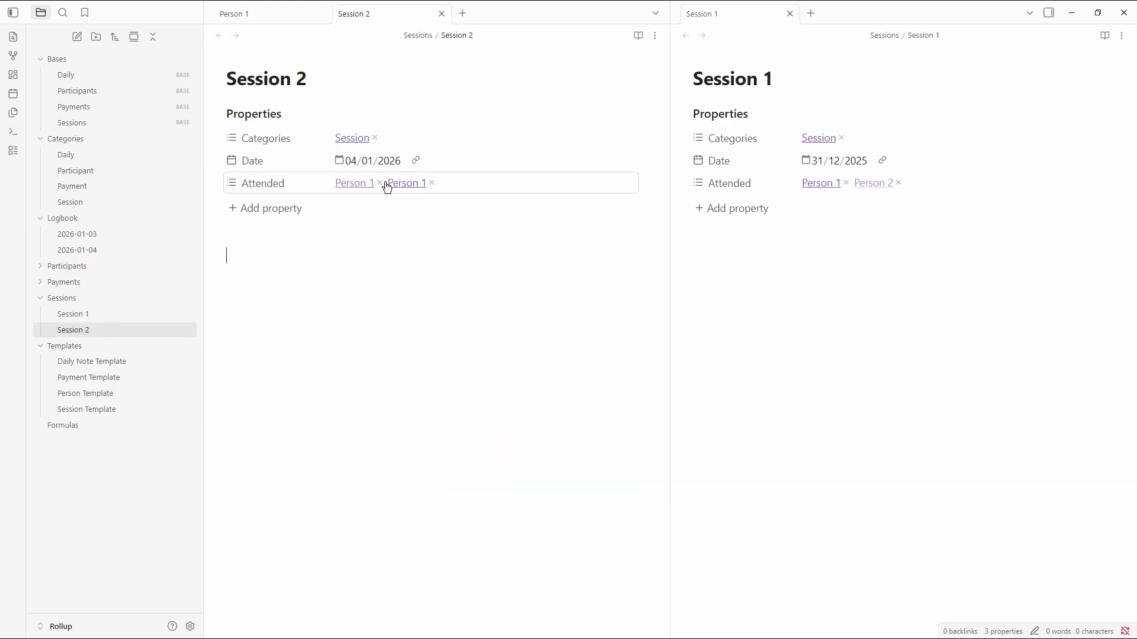
pyautogui.moveTo(385, 14); pyautogui.dragTo(983, 349)
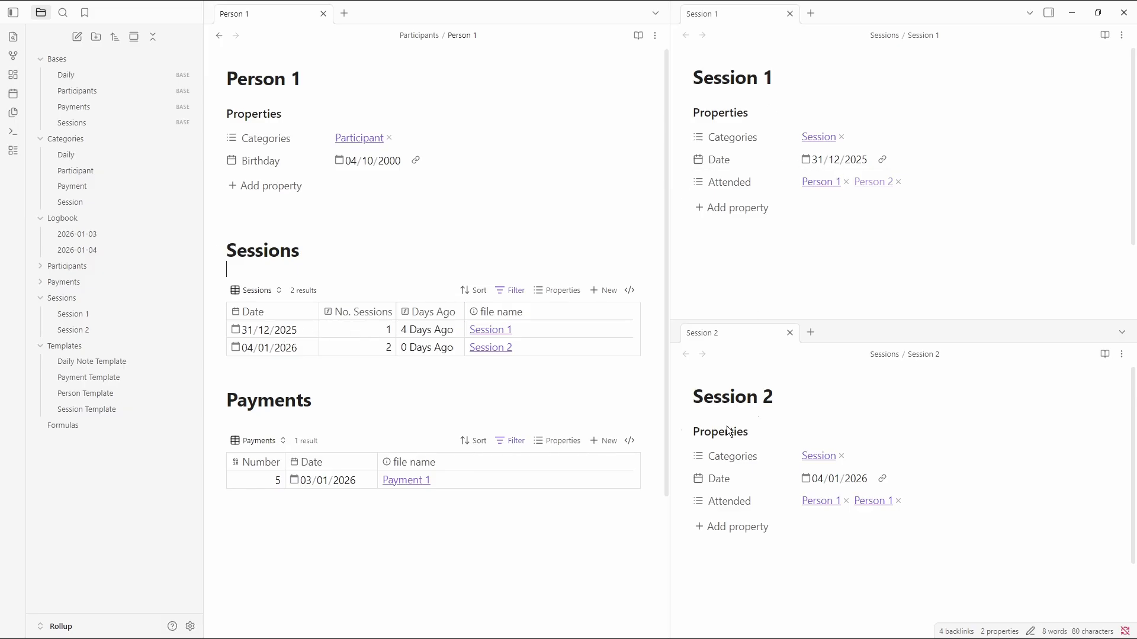
# - Examine the Days Ago column's formula in the Person 1 Sessions table, part by part: today(), the Date property, and the appended text
pyautogui.click(446, 316)
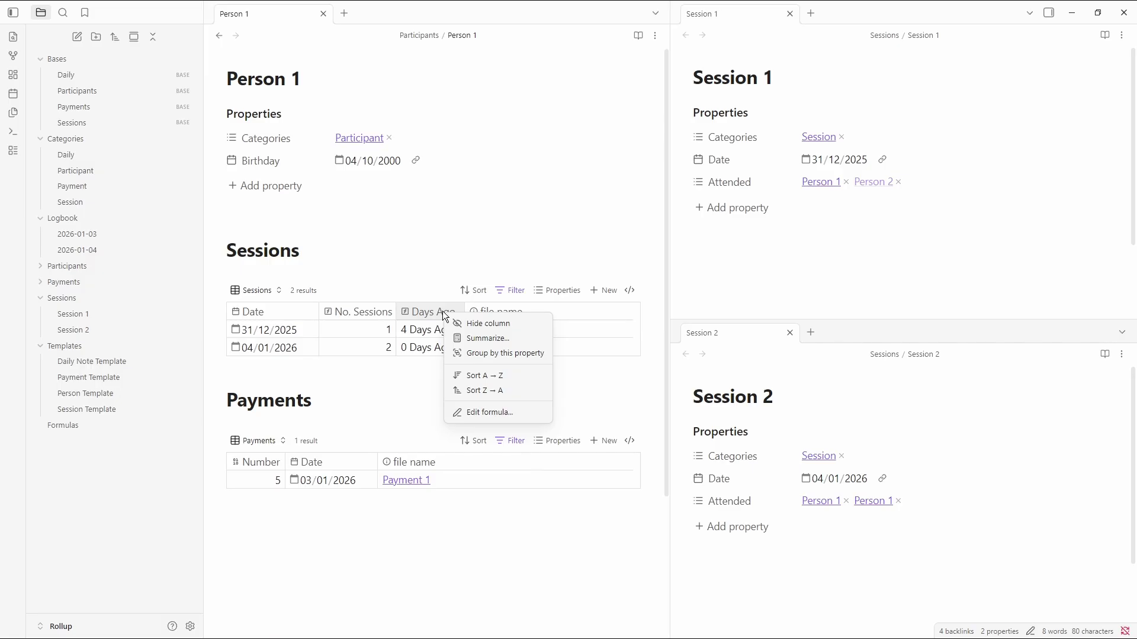
pyautogui.click(477, 414)
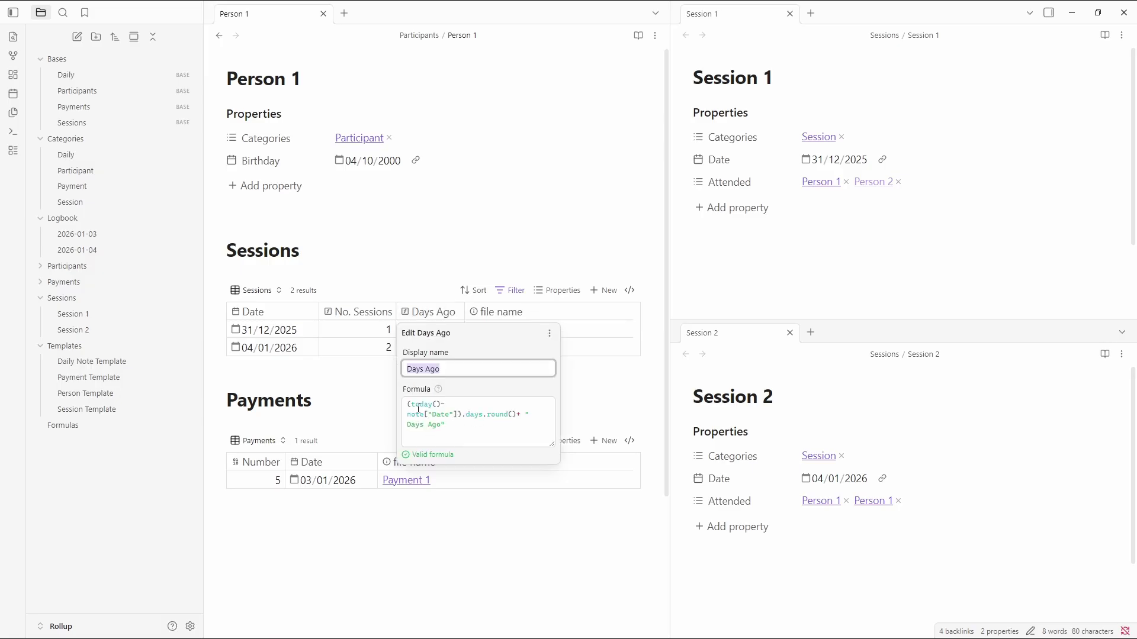
pyautogui.moveTo(411, 405); pyautogui.dragTo(444, 406)
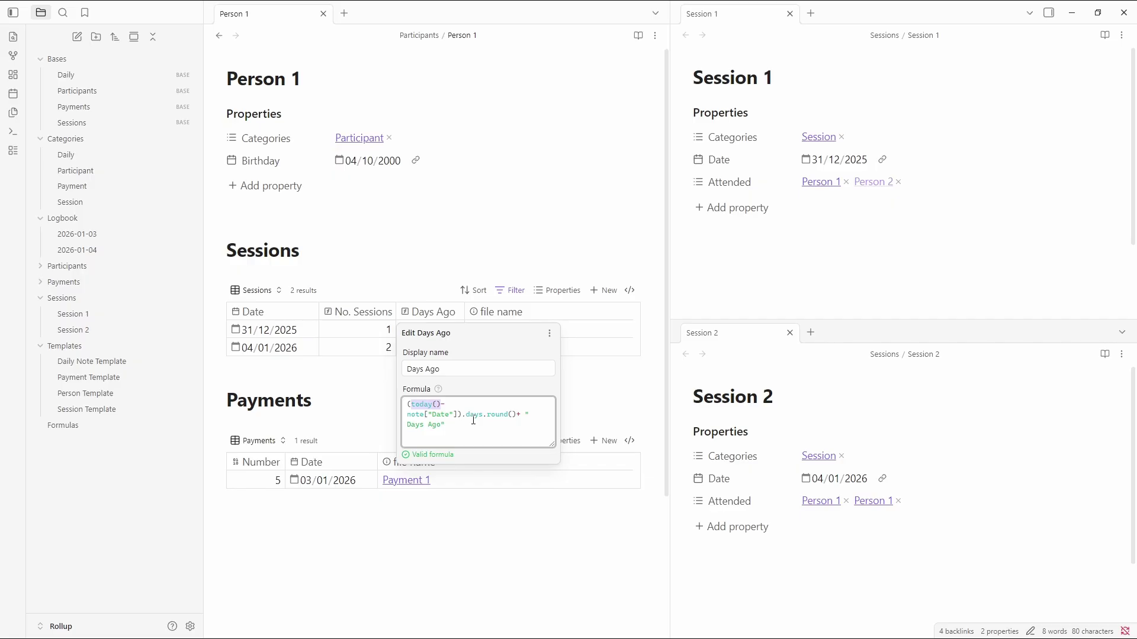
pyautogui.click(450, 425)
pyautogui.moveTo(407, 414); pyautogui.dragTo(456, 415)
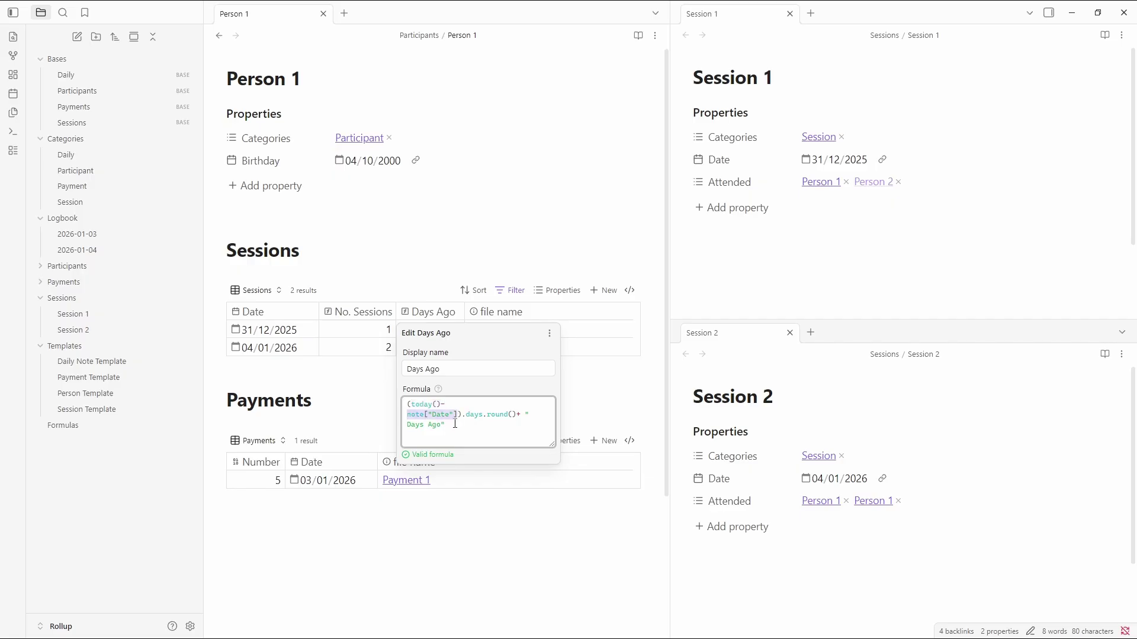
pyautogui.click(417, 416)
pyautogui.moveTo(517, 414); pyautogui.dragTo(530, 432)
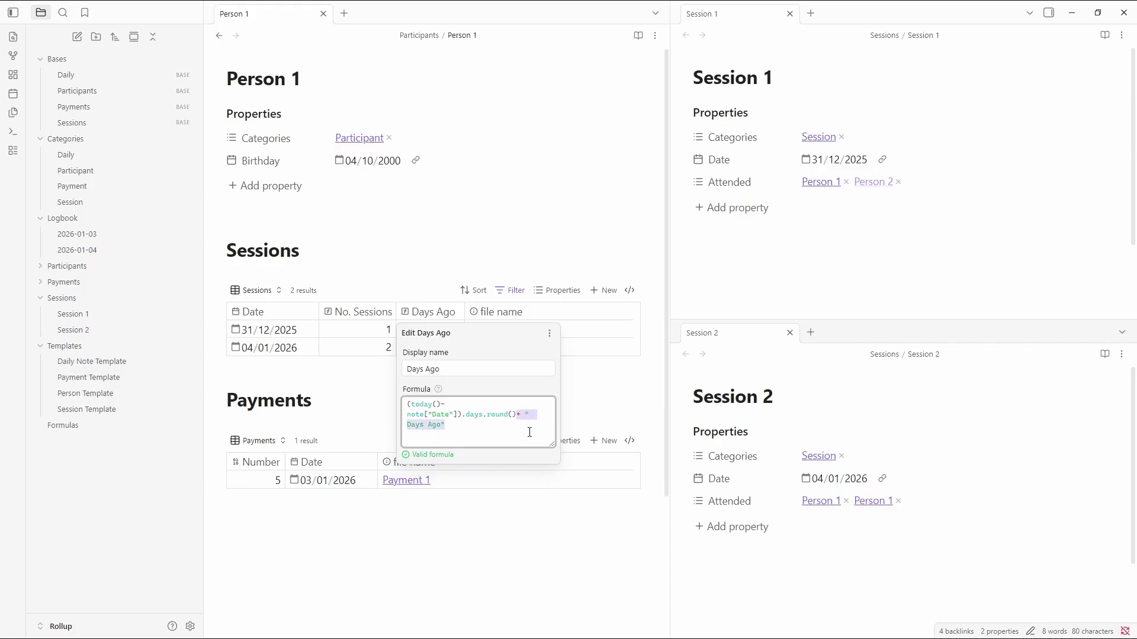
pyautogui.click(530, 415)
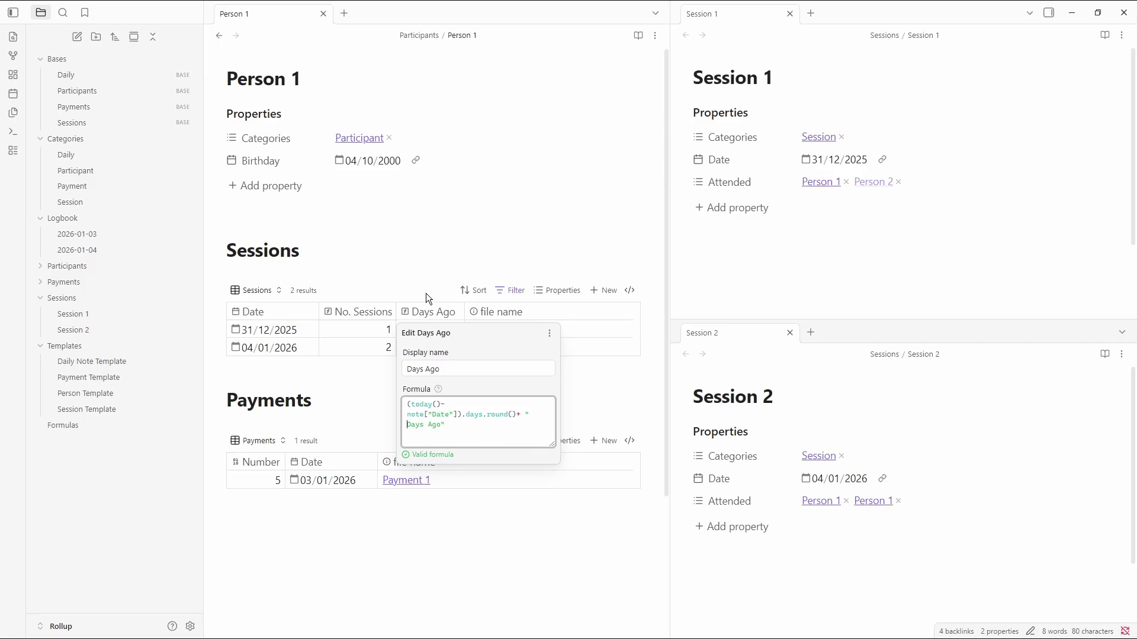
pyautogui.click(369, 269)
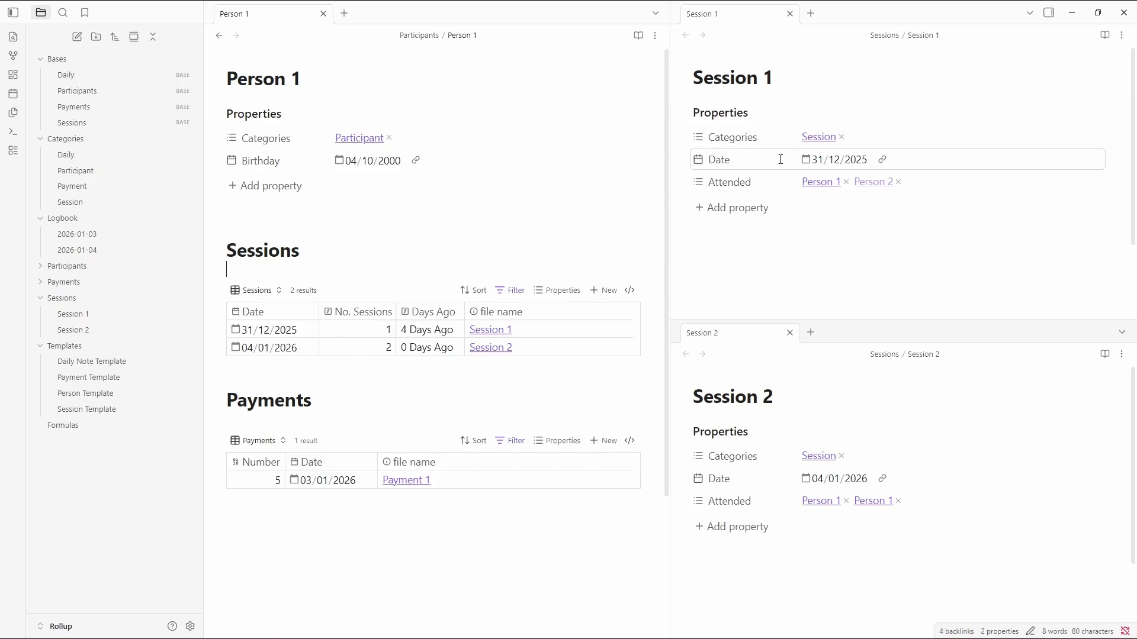
# - Set the Date property of the Session 1 note to 01/01/2026
pyautogui.click(808, 162)
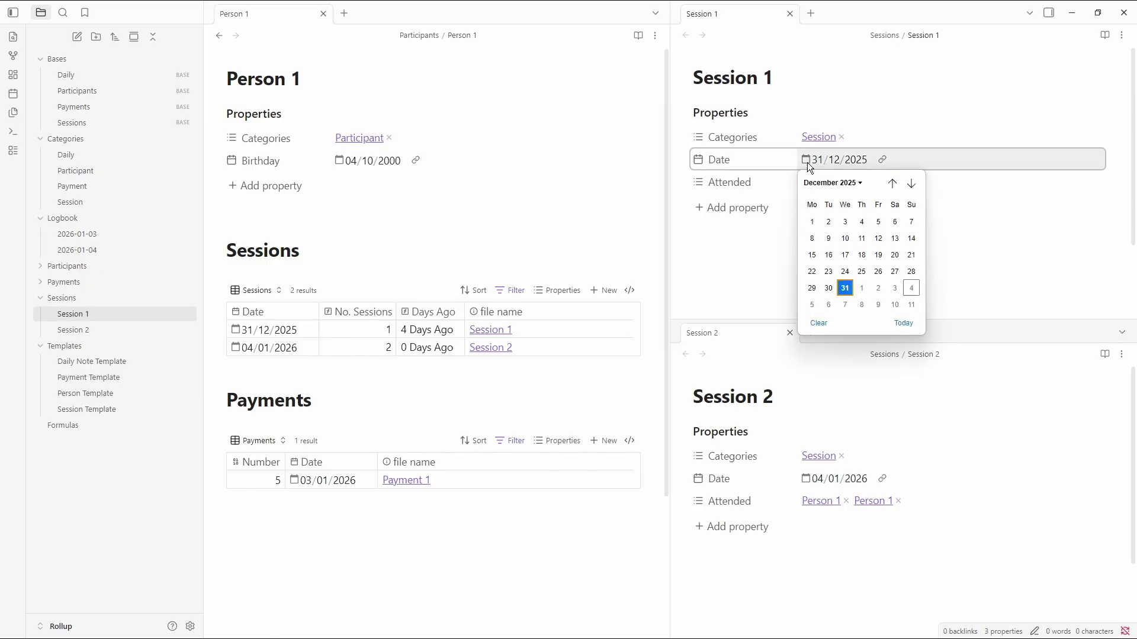
pyautogui.click(861, 289)
pyautogui.click(752, 250)
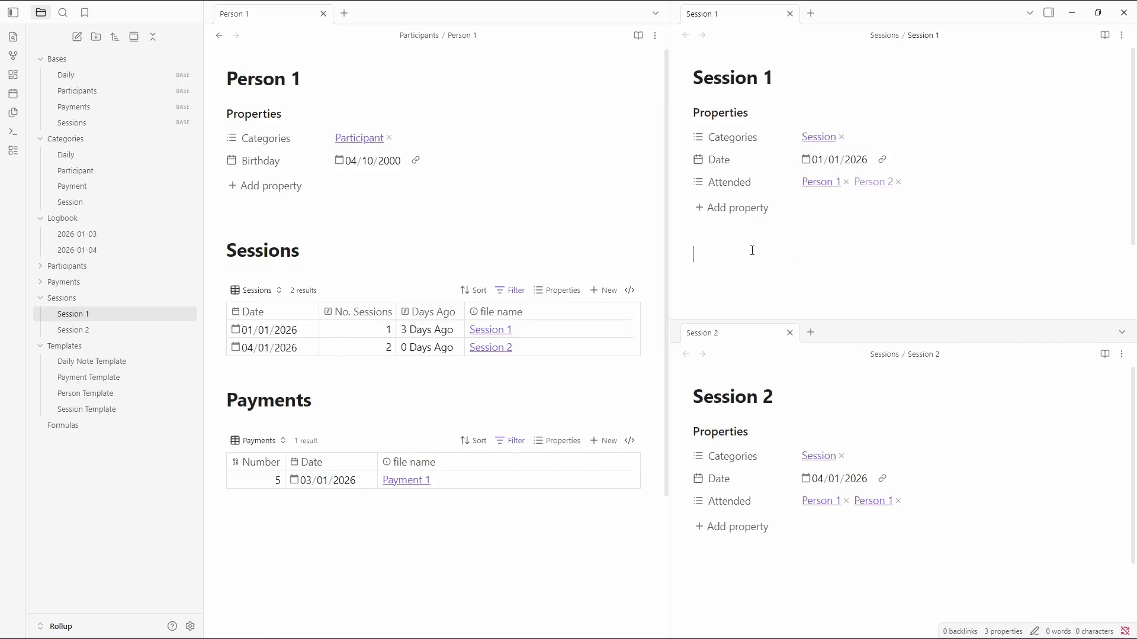
# - Remove the leading space inside the quoted "Days Ago" text in the Days Ago column's formula
pyautogui.click(421, 311)
pyautogui.click(455, 412)
pyautogui.click(531, 418)
pyautogui.press('Delete')
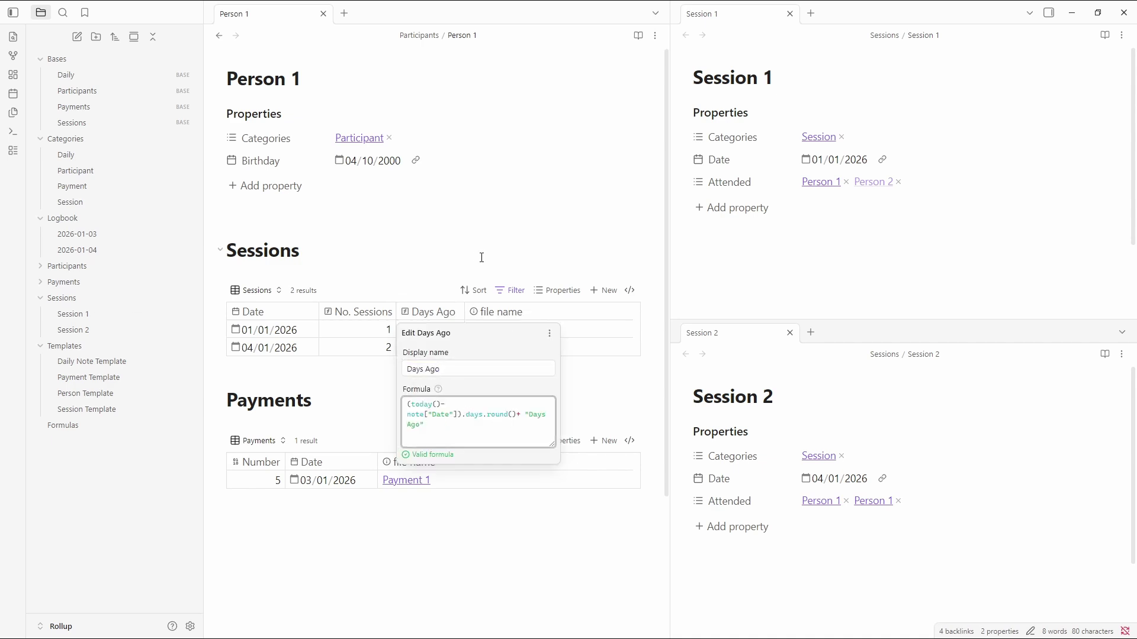
pyautogui.click(484, 260)
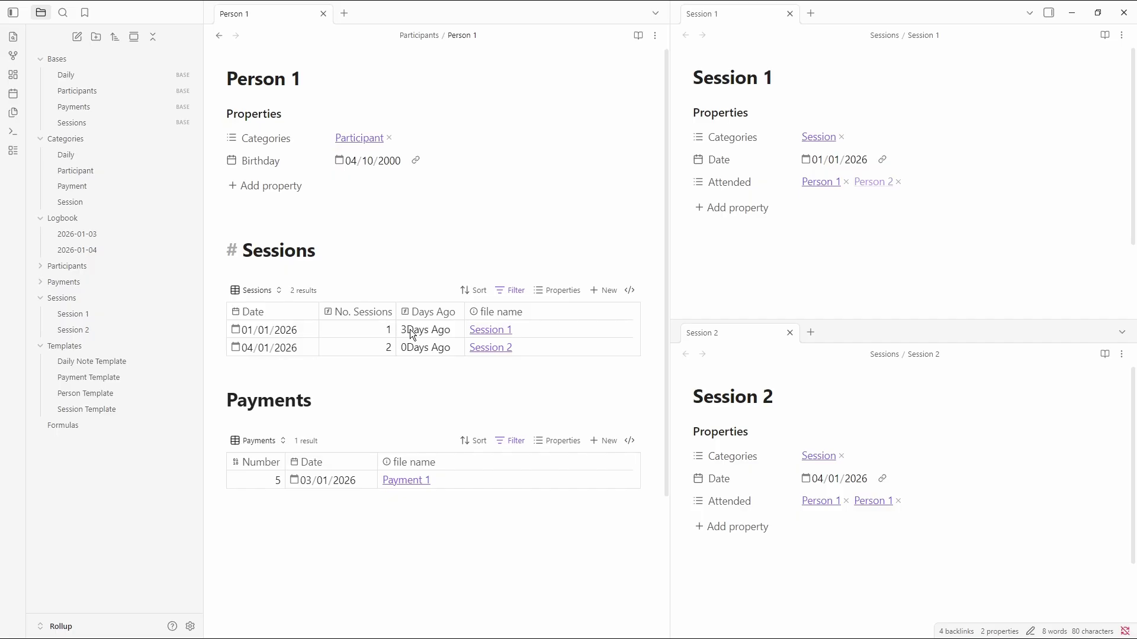
# - Restore the space before the quoted Days Ago text in the Days Ago column's formula
pyautogui.click(428, 311)
pyautogui.click(469, 413)
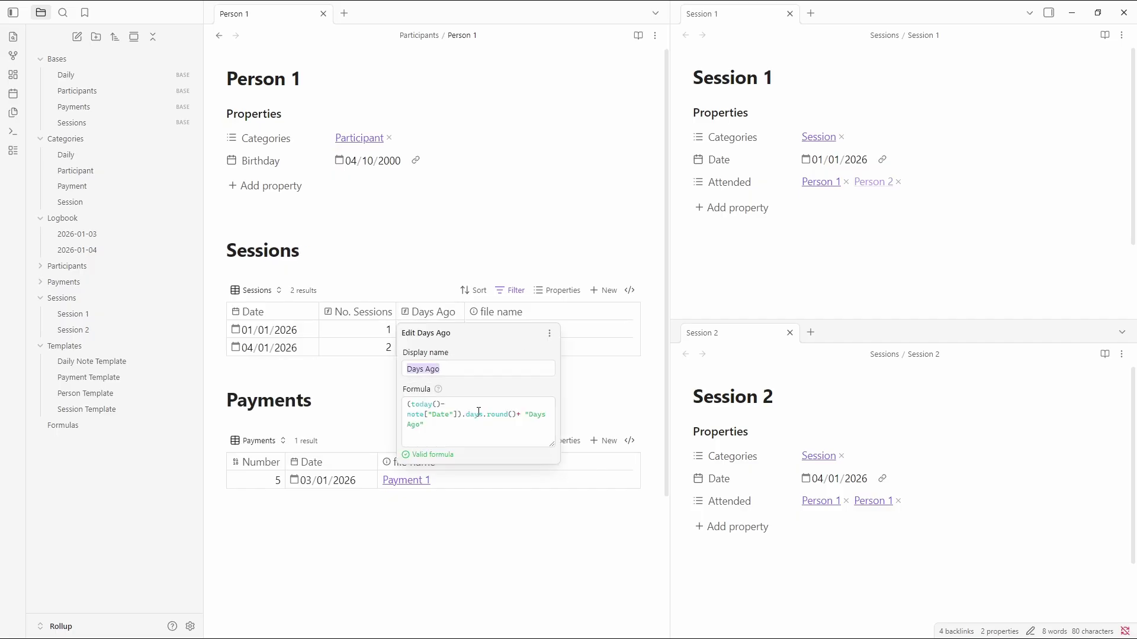
pyautogui.click(530, 416)
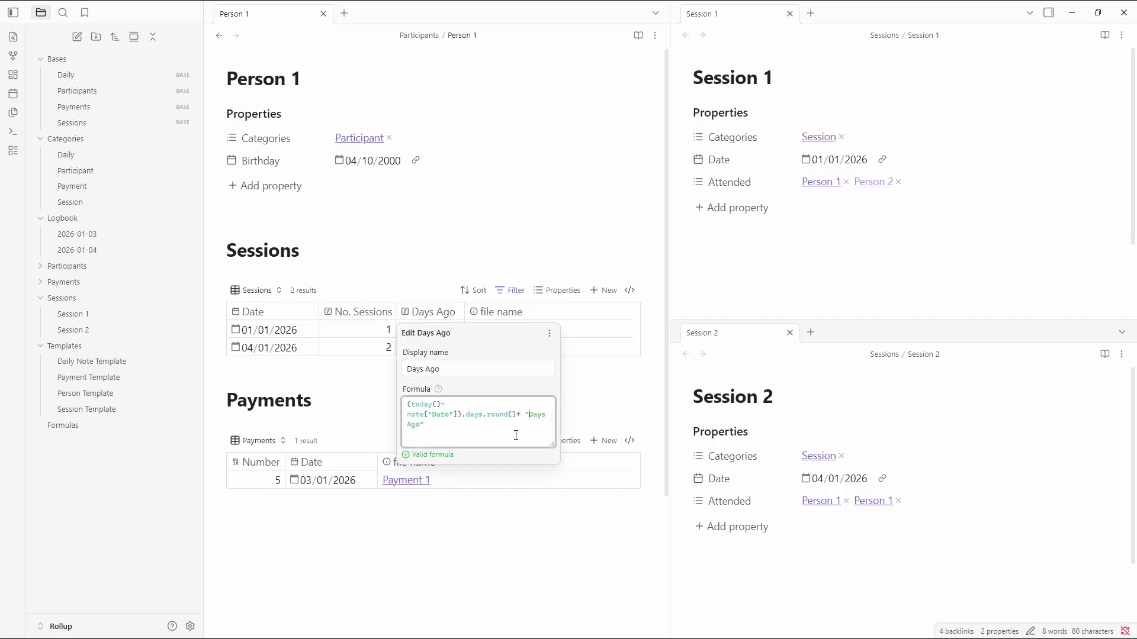
pyautogui.click(400, 272)
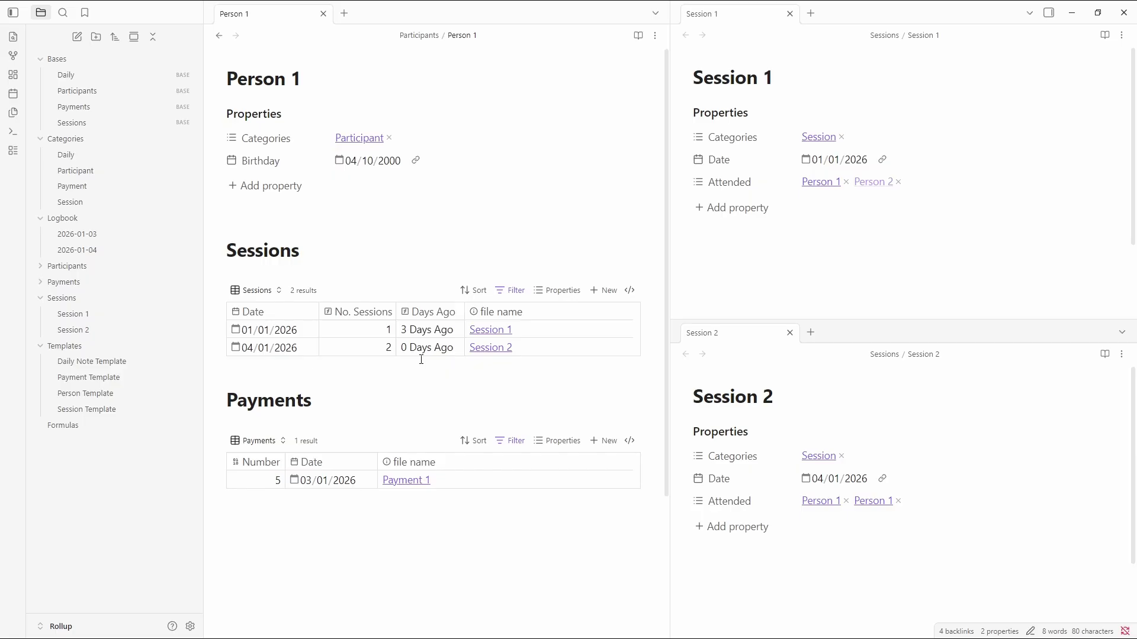
# - Examine the No. Sessions column's formula, covering the Attended filter, the link(this) comparison and the length part
pyautogui.click(363, 313)
pyautogui.click(393, 409)
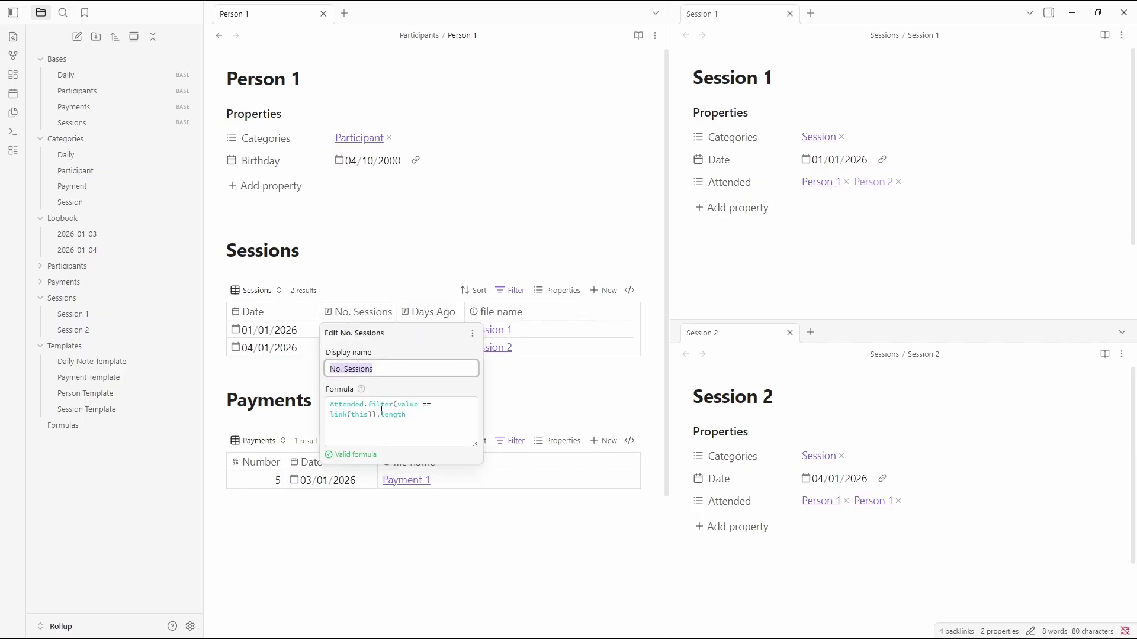
pyautogui.click(355, 414)
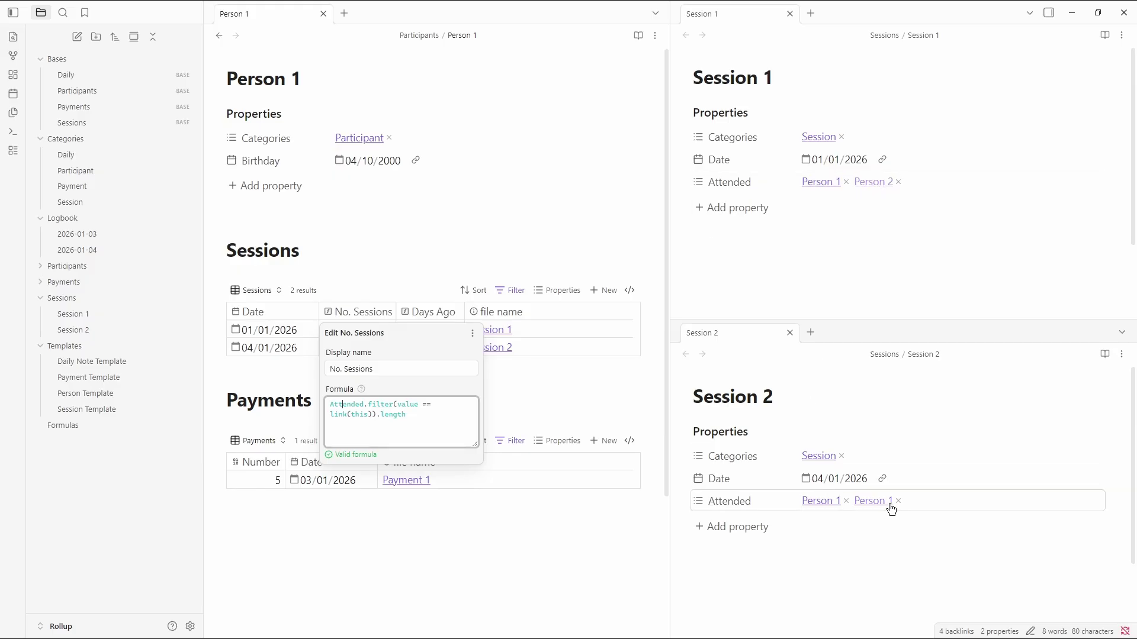
pyautogui.moveTo(398, 408); pyautogui.dragTo(371, 418)
pyautogui.click(408, 416)
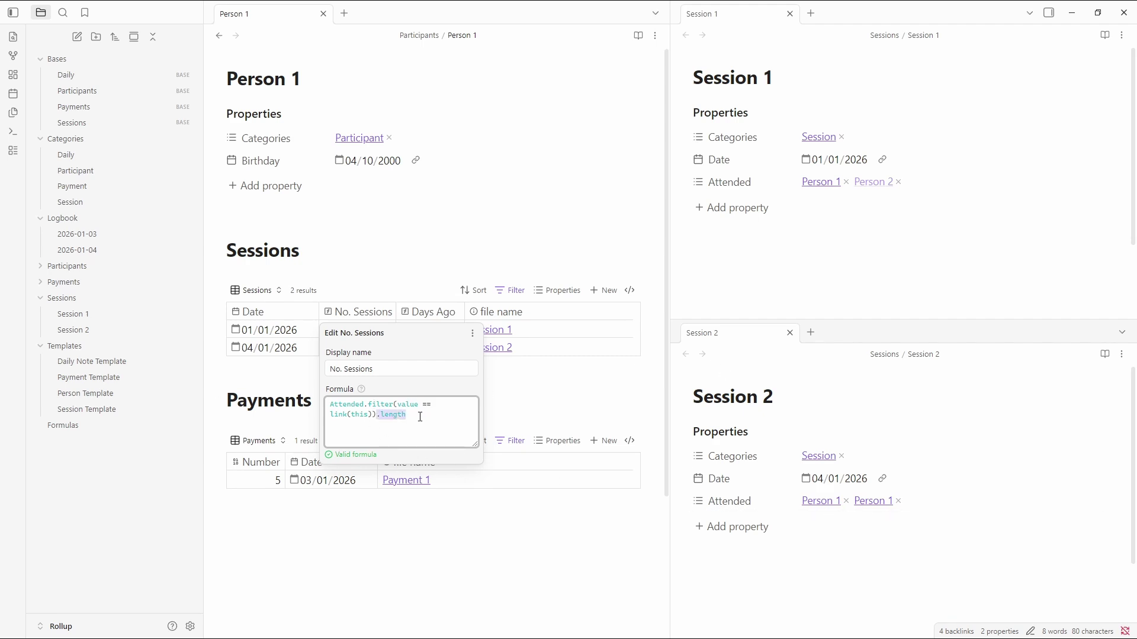
pyautogui.click(345, 264)
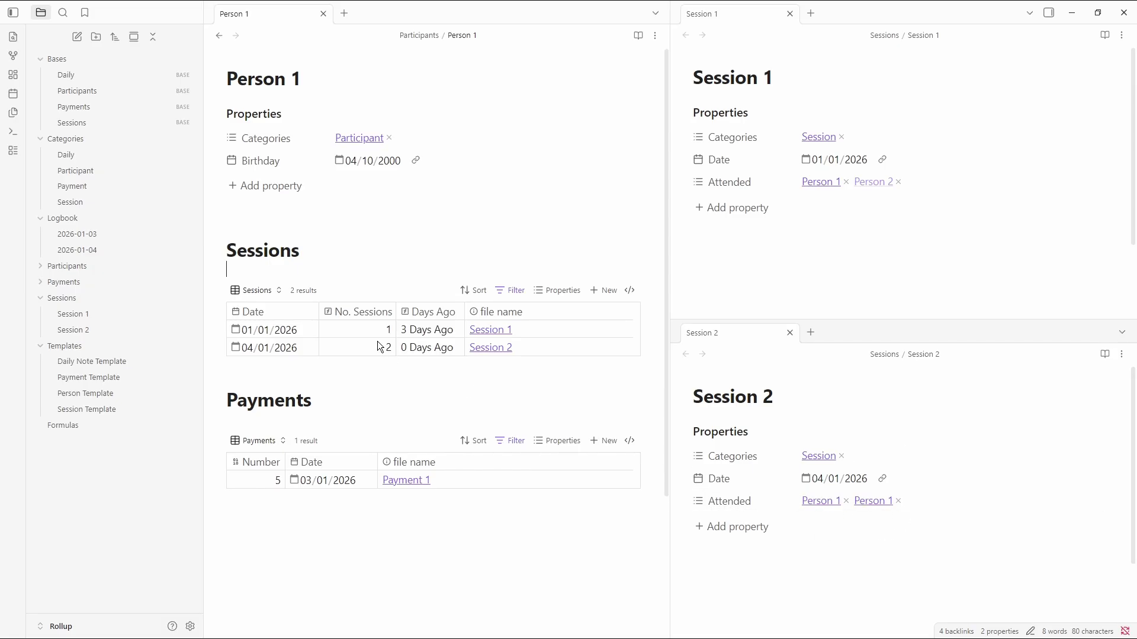
# - Add Person 2 to the Attended property of the Session 2 note
pyautogui.click(941, 502)
pyautogui.click(931, 524)
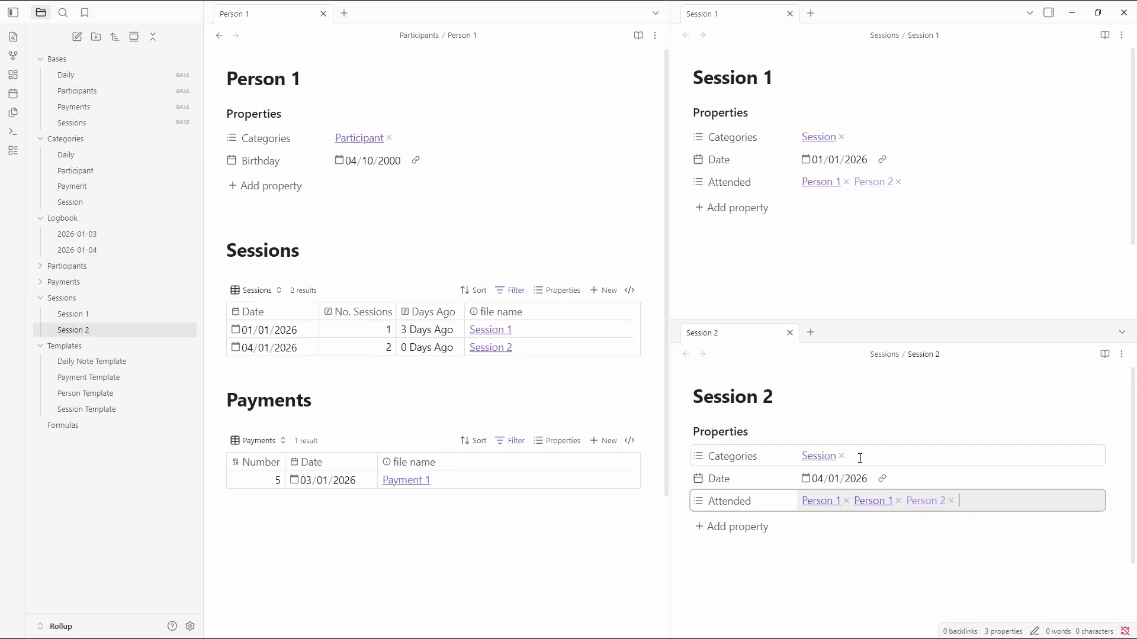
pyautogui.click(801, 556)
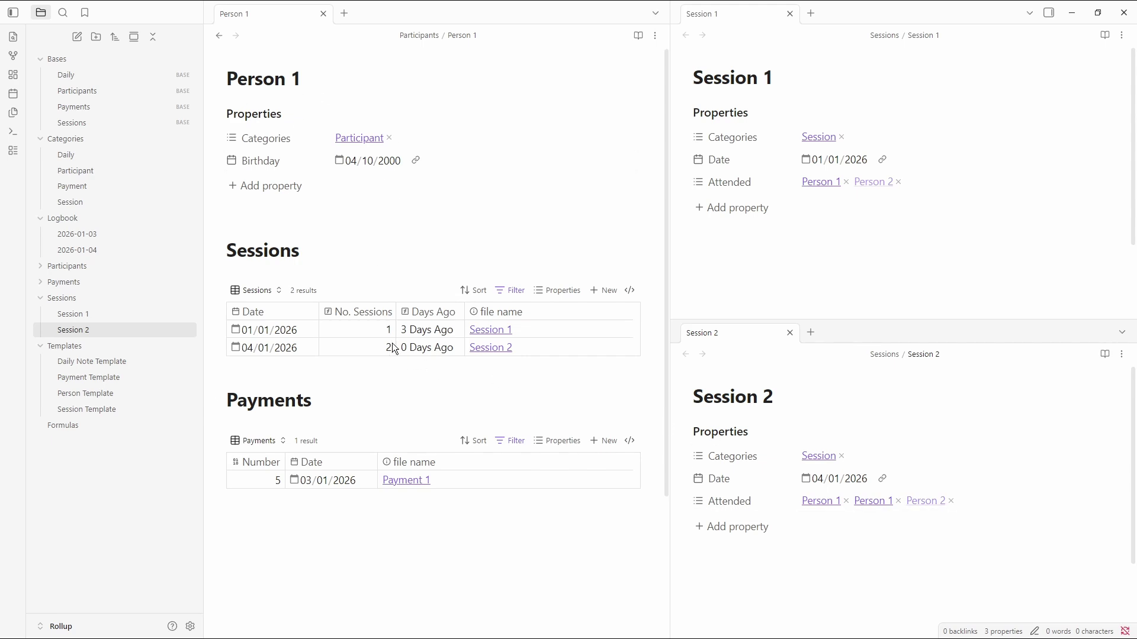
# - Remove Person 2 and the duplicate Person 1 entry from Session 2's Attended property
pyautogui.click(952, 500)
pyautogui.click(898, 501)
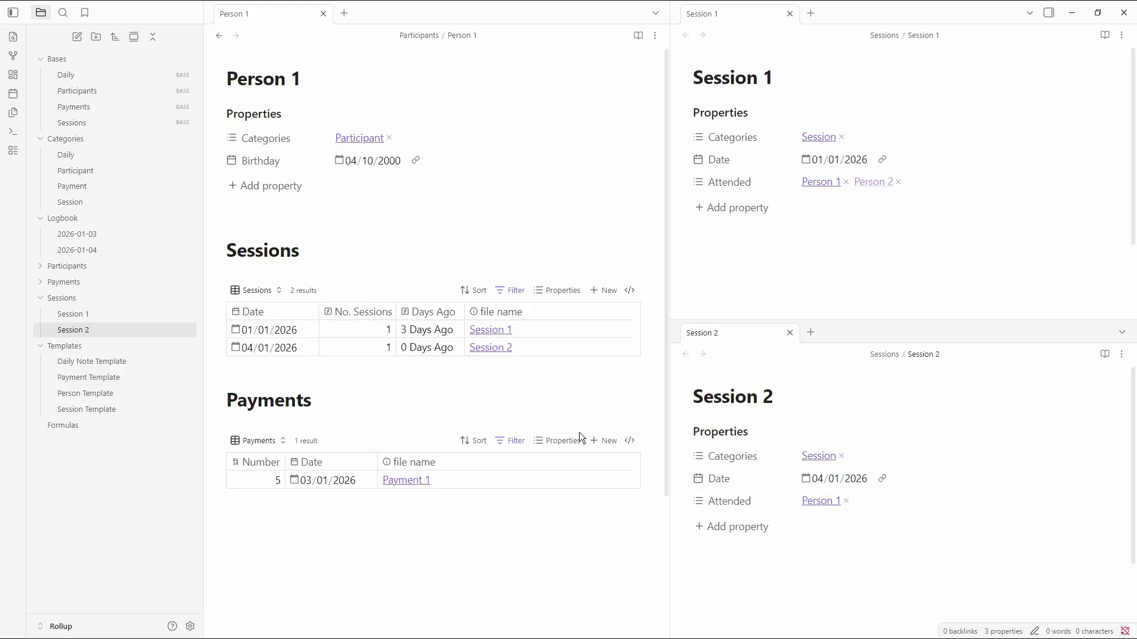
# - Add a second link to Person 1 in Session 2's Attended property
pyautogui.click(892, 503)
pyautogui.write('[[')
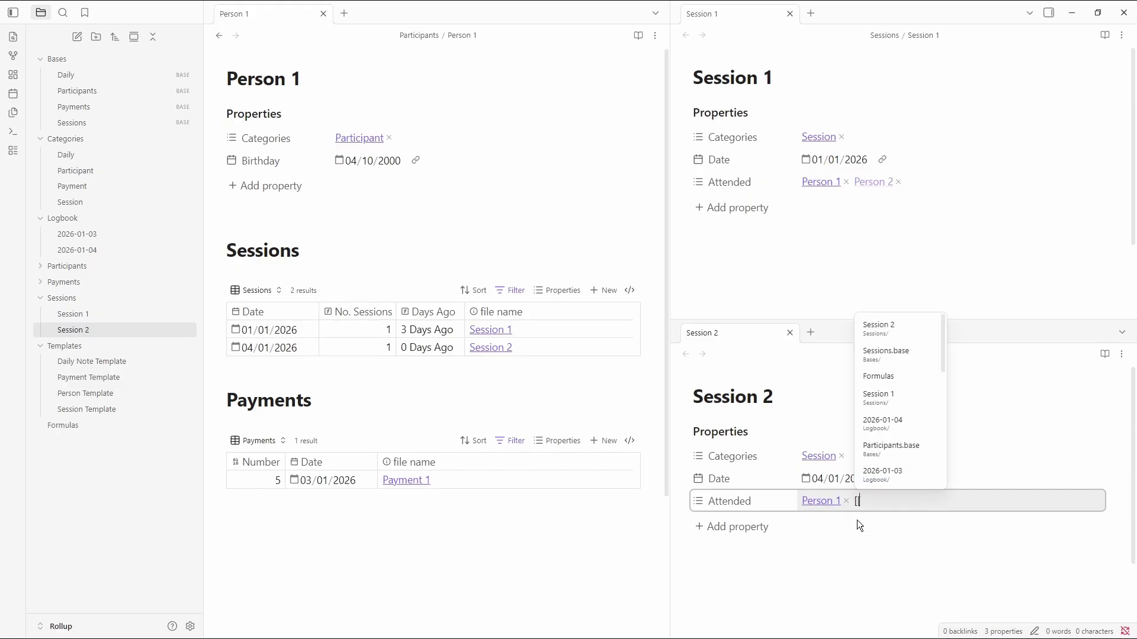
pyautogui.write('pers')
pyautogui.press('Return')
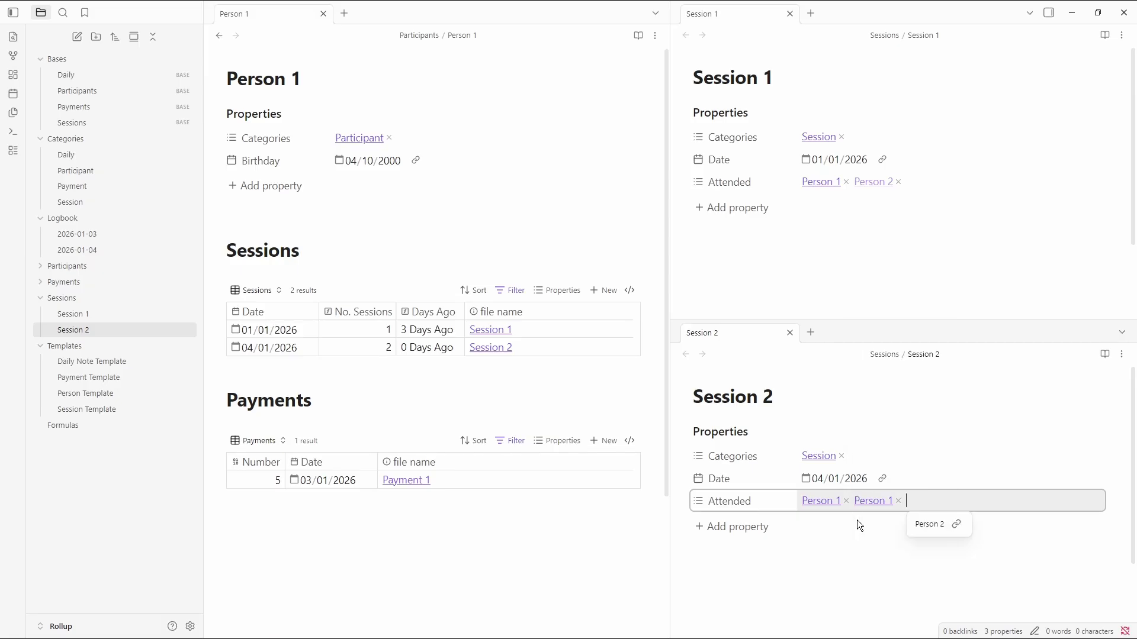
pyautogui.press('Escape')
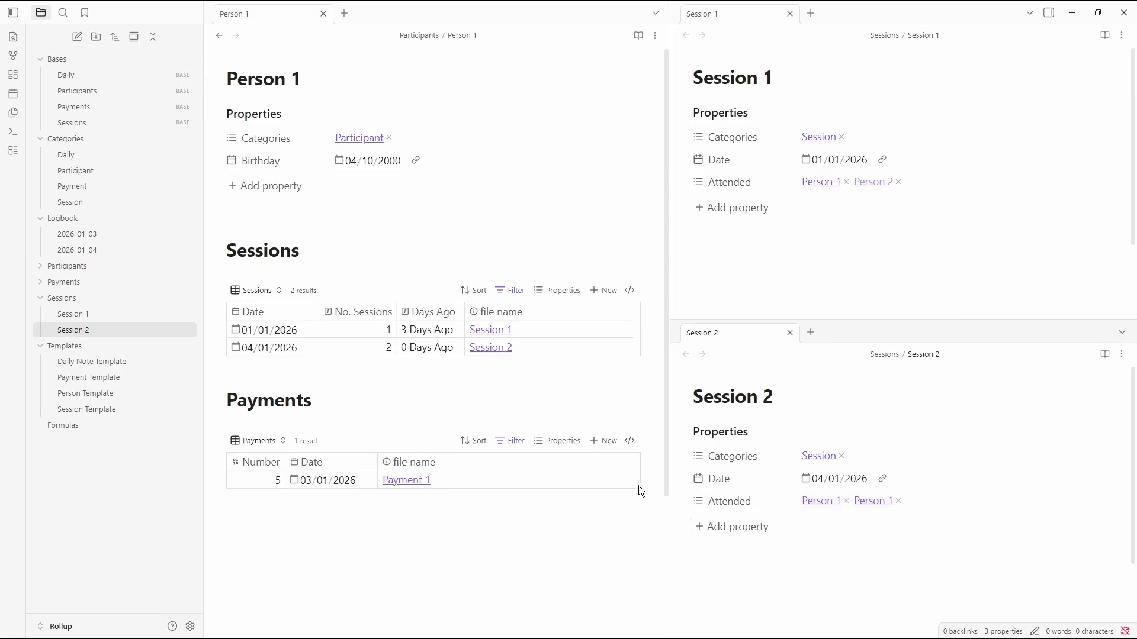
# - Examine the embedded Payments table's own view filter in the Person 1 note
pyautogui.click(347, 356)
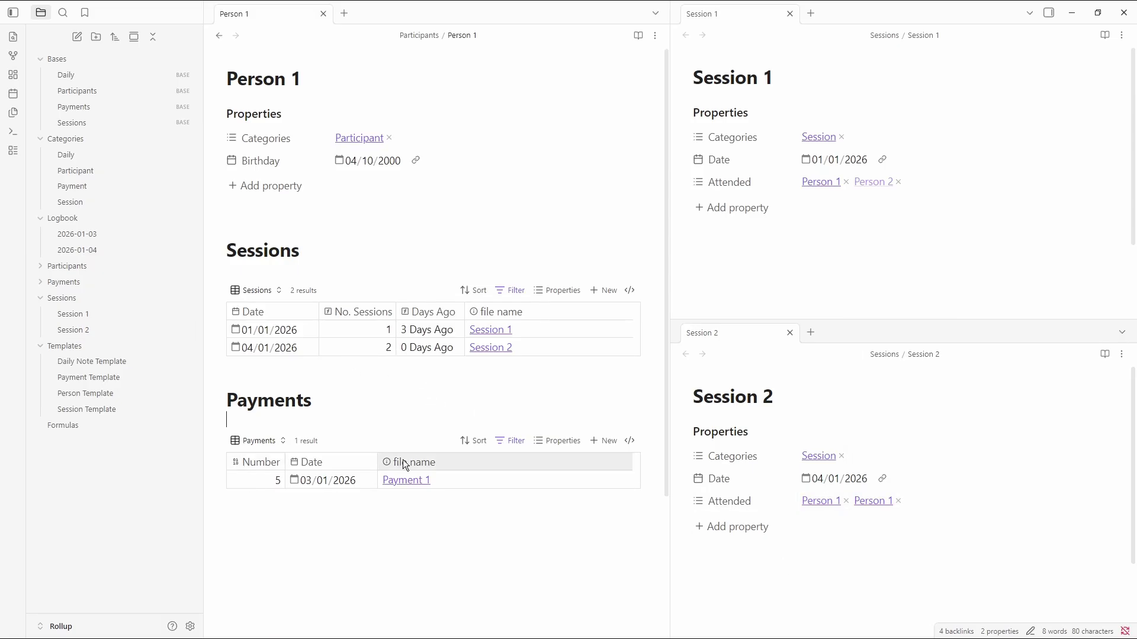
pyautogui.click(514, 440)
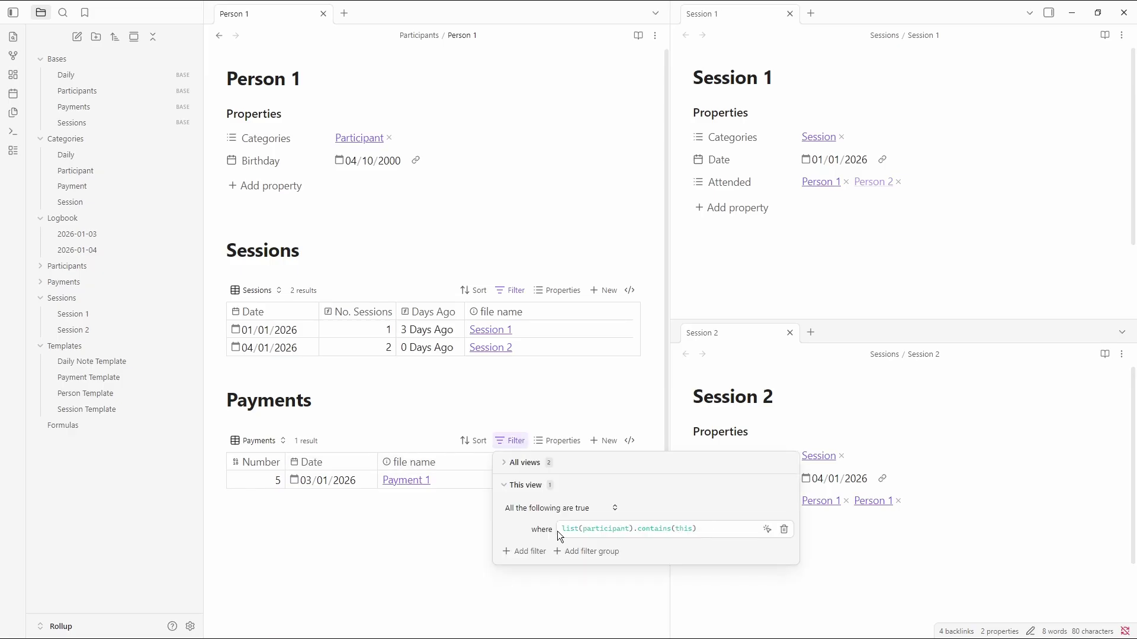
pyautogui.click(598, 528)
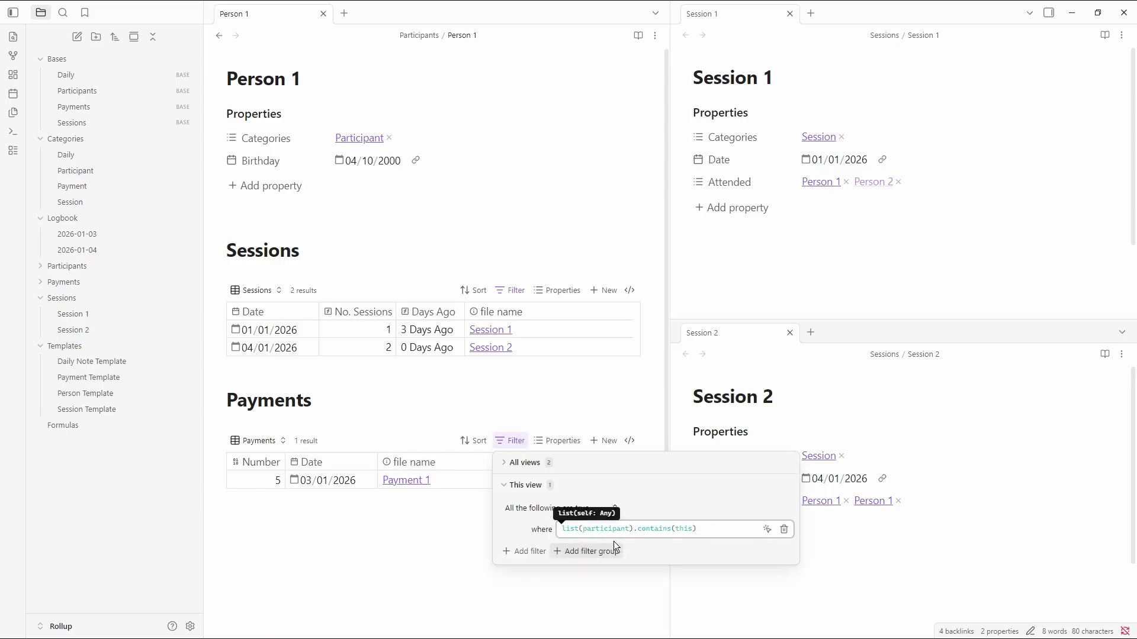
pyautogui.click(432, 536)
# - Open the Payment 1 note in the pane holding Session 1 and inspect its Participant and Number properties
pyautogui.click(691, 254)
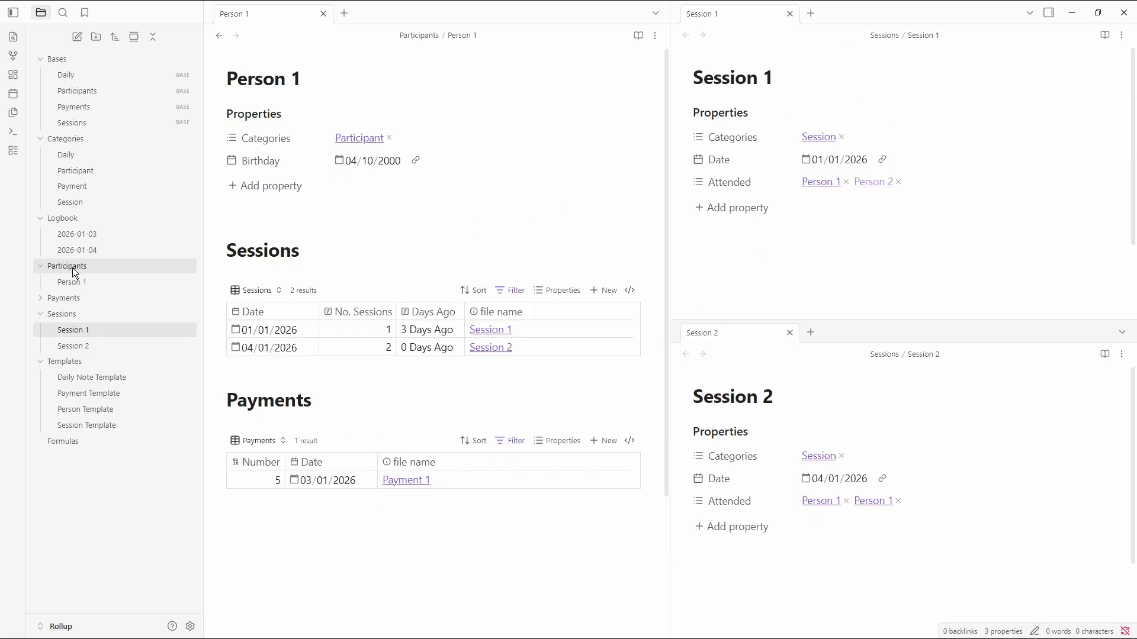
pyautogui.click(63, 283)
pyautogui.click(75, 298)
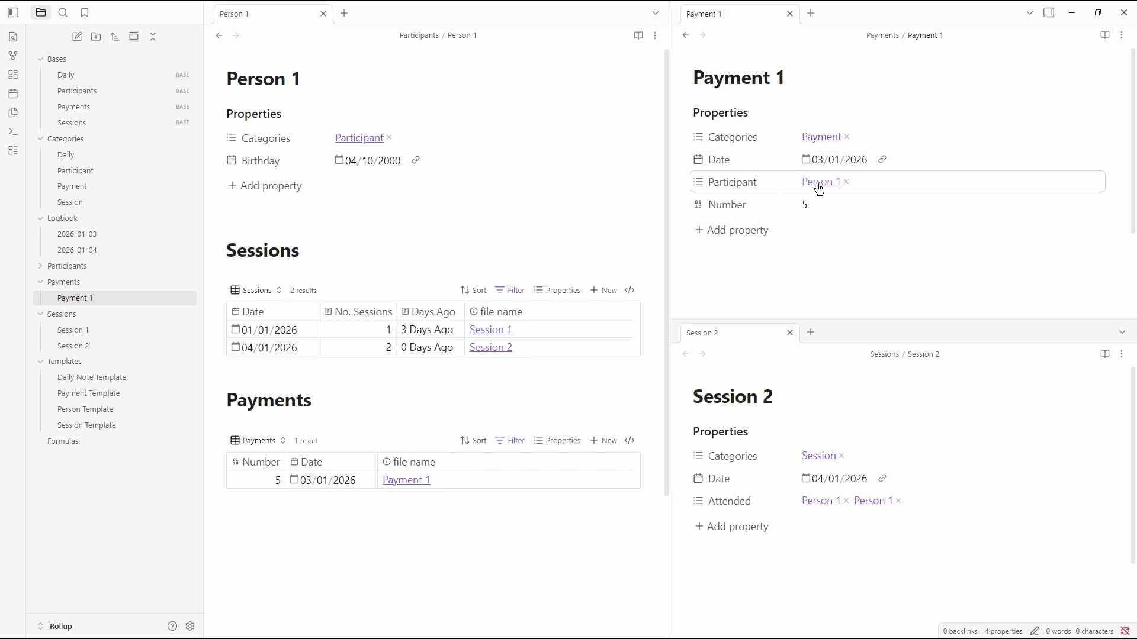
pyautogui.click(825, 203)
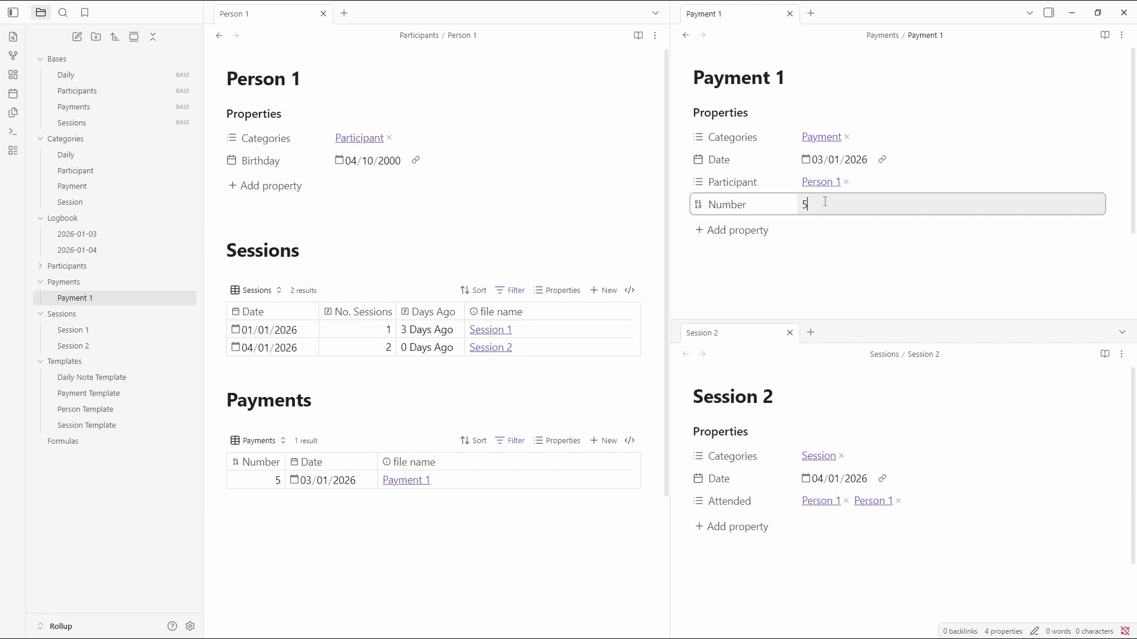
# - Enter 5 as the Number value of the Payment 1 note
pyautogui.write('5')
pyautogui.click(827, 206)
pyautogui.click(797, 267)
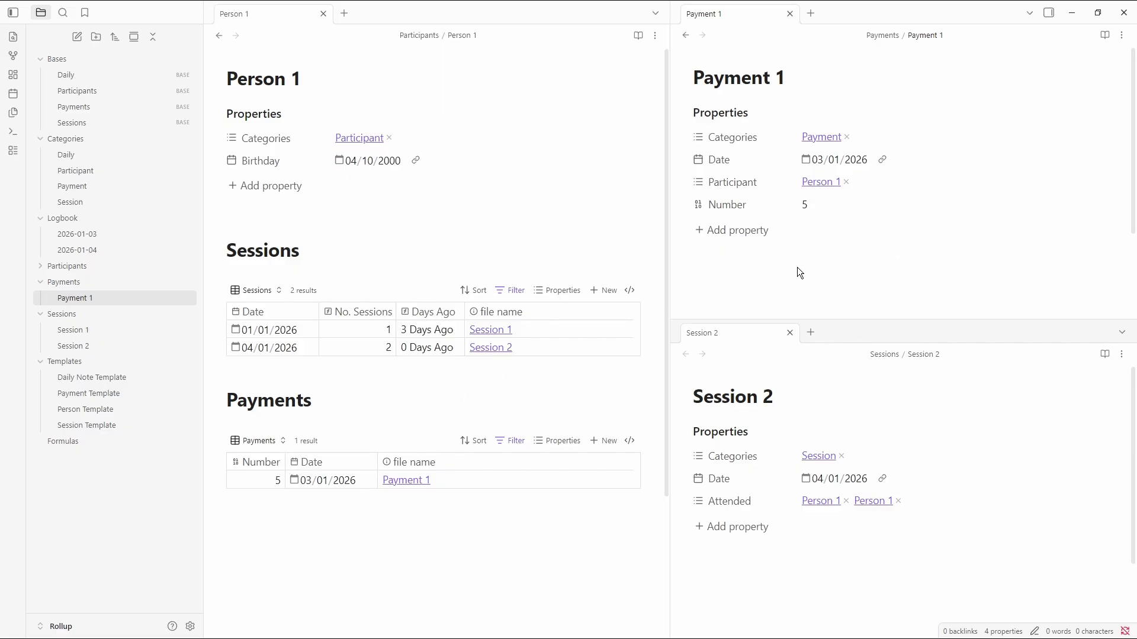
pyautogui.click(438, 425)
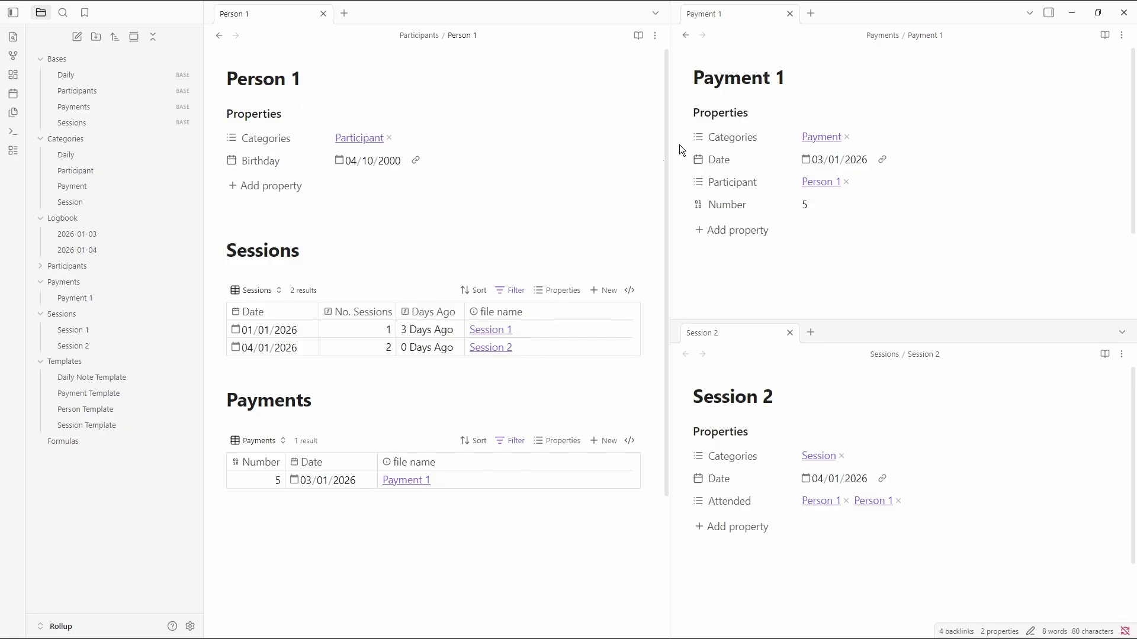
# - Create the missing Person 2 note from Session 1's Attended link and insert the Person Template into it
pyautogui.click(686, 35)
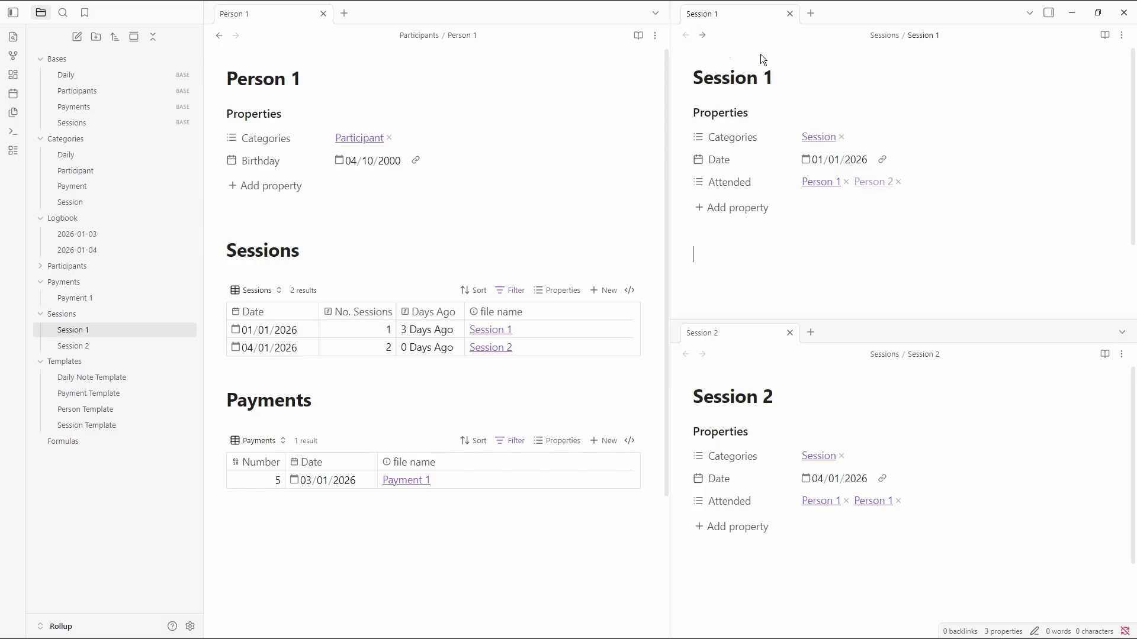
pyautogui.click(872, 184)
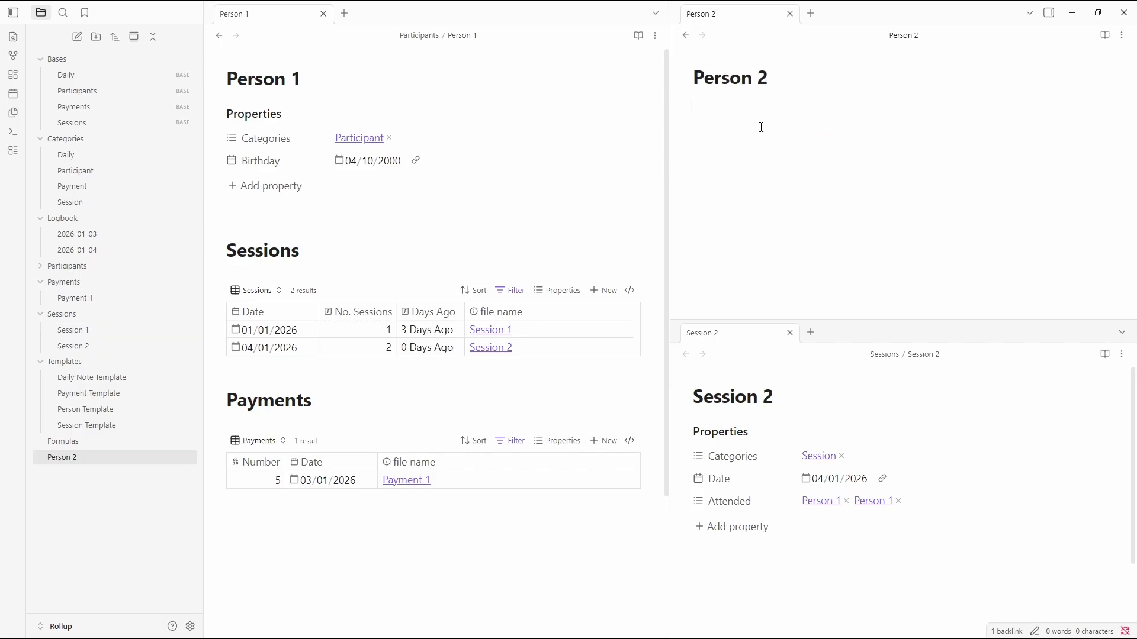
pyautogui.hotkey('alt', 't')
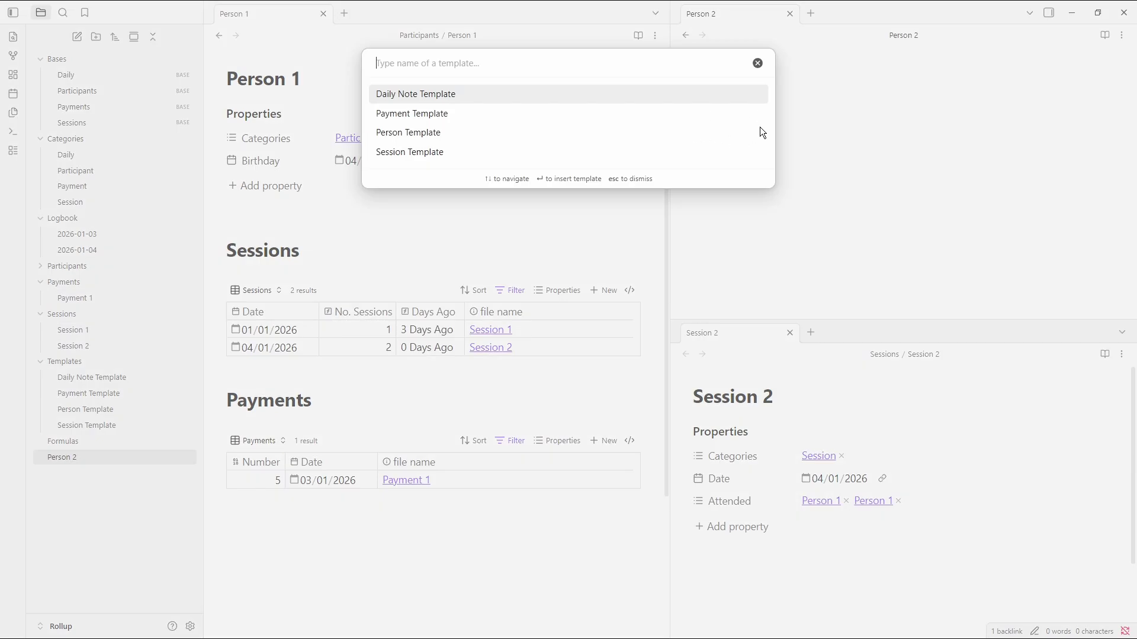
pyautogui.write('per')
pyautogui.press('Return')
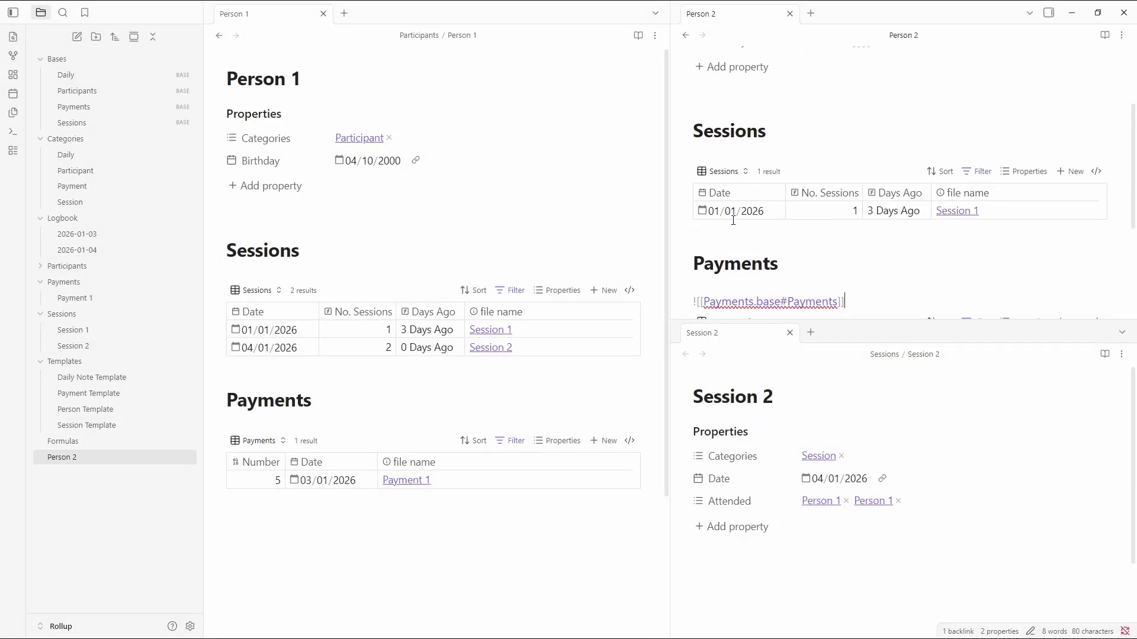
pyautogui.click(778, 202)
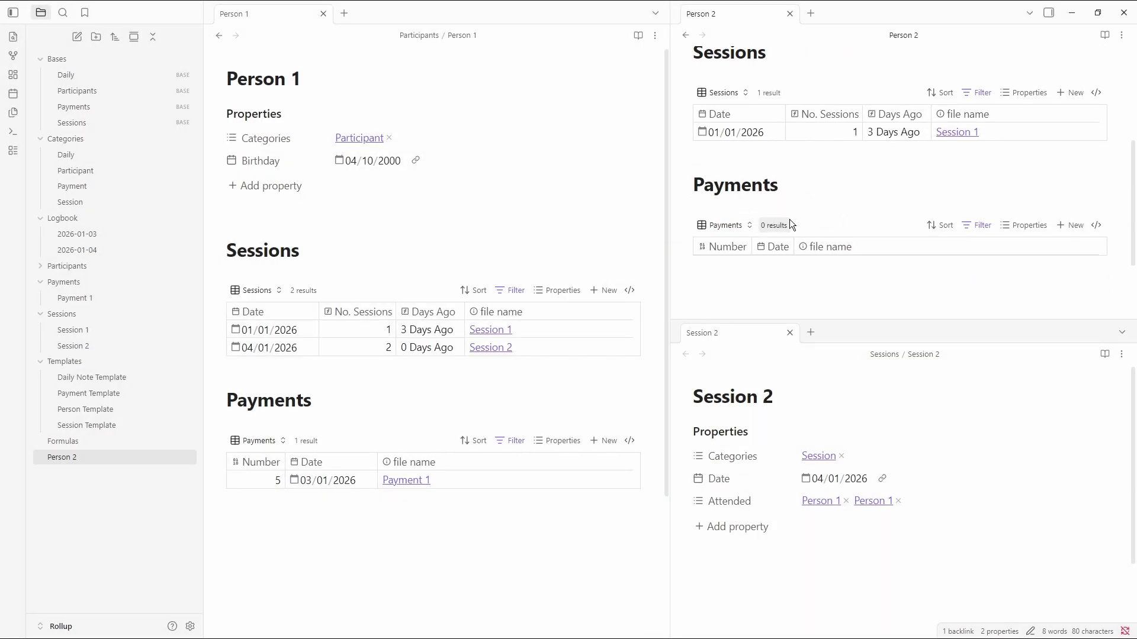
pyautogui.scroll(3, 812, 283)
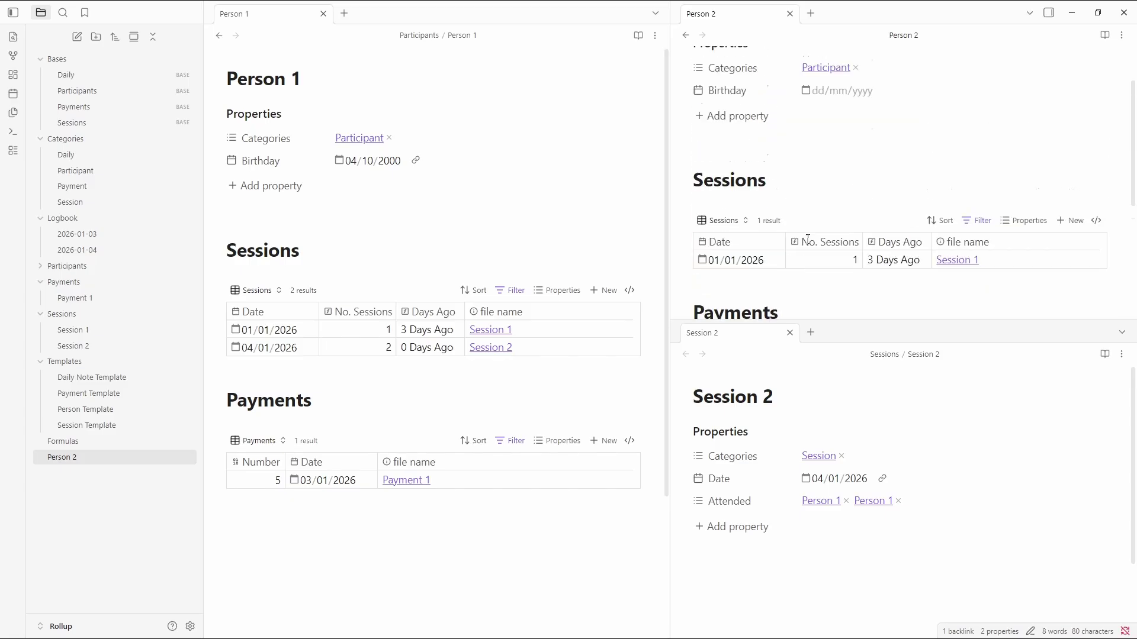
pyautogui.scroll(-3, 787, 203)
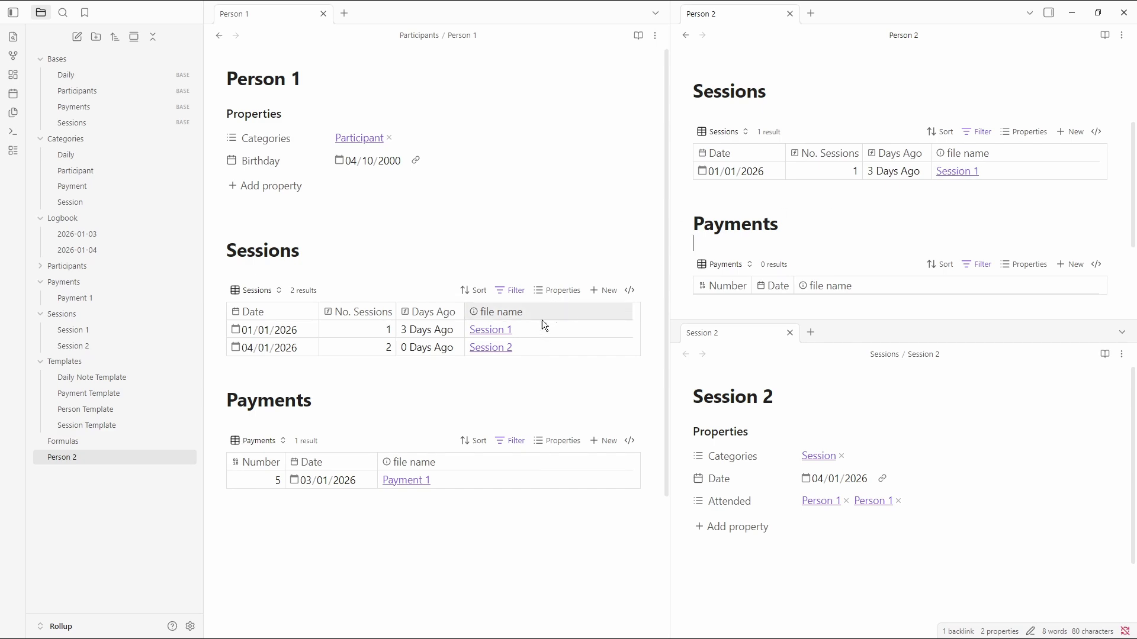
# - Follow the links from Person 1 through Session 1, the Participant category and Session 2, ending on Person 1
pyautogui.click(492, 338)
pyautogui.click(493, 338)
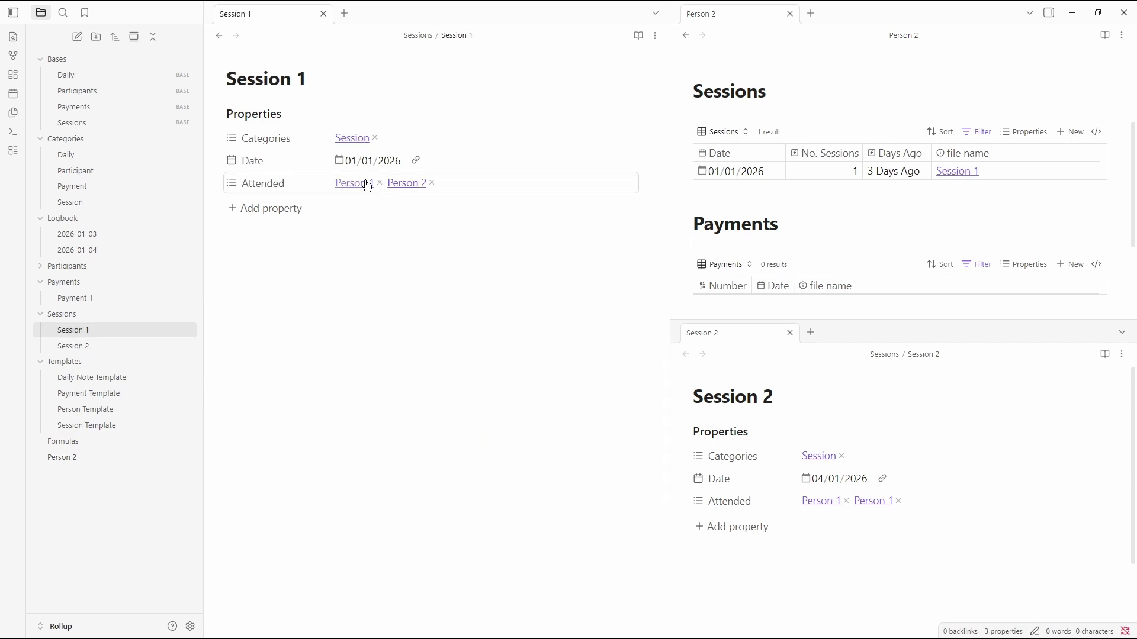
pyautogui.click(219, 34)
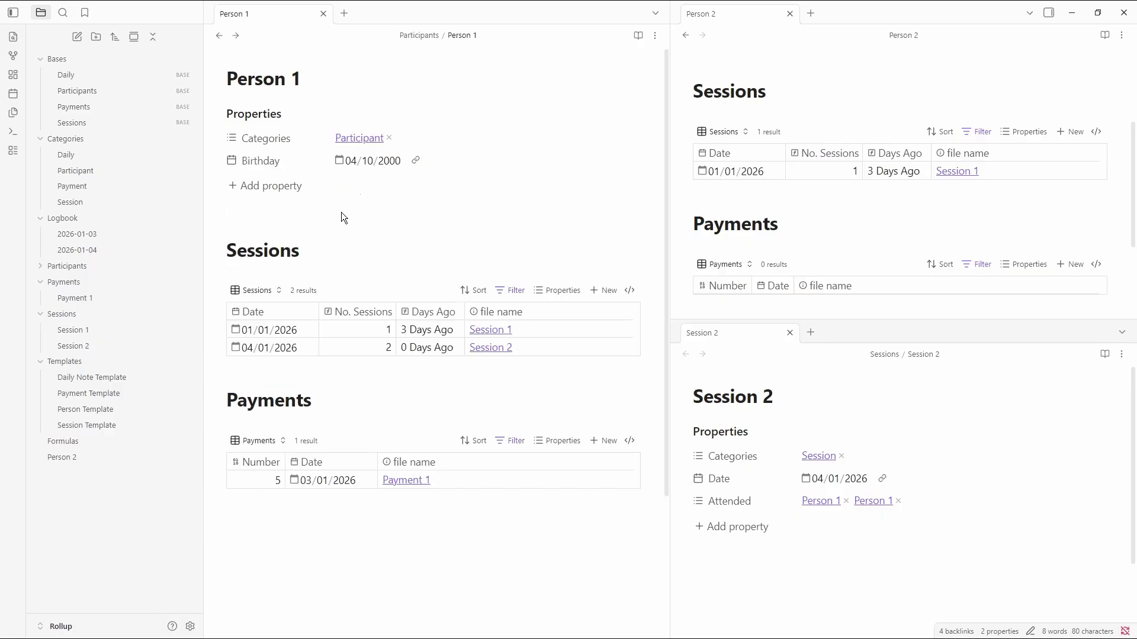
pyautogui.click(354, 137)
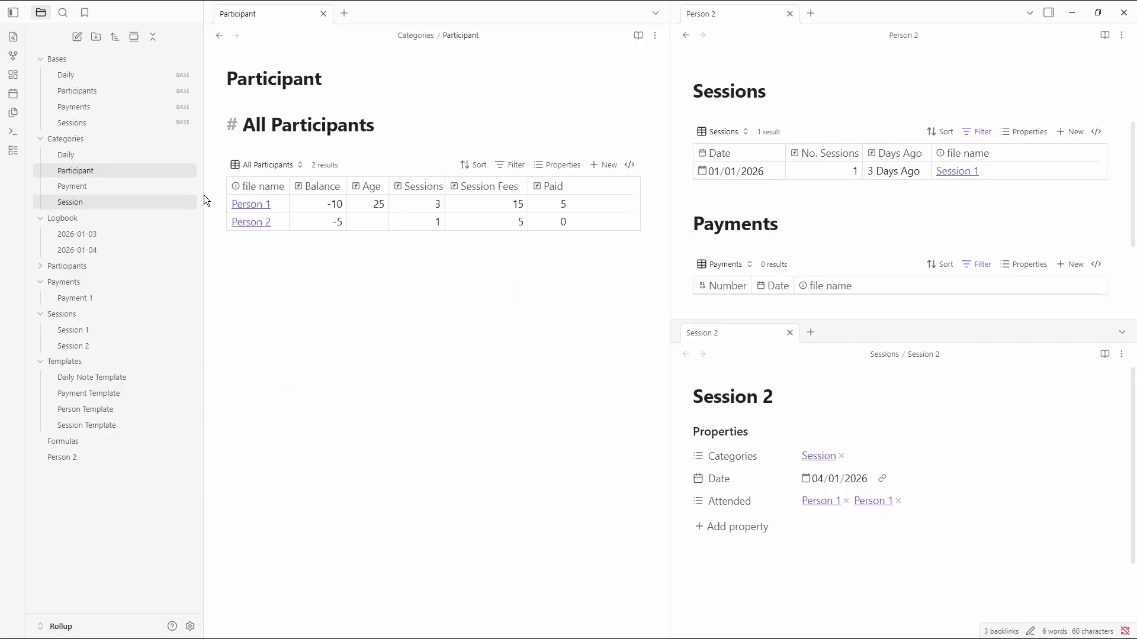
pyautogui.click(252, 204)
pyautogui.click(485, 349)
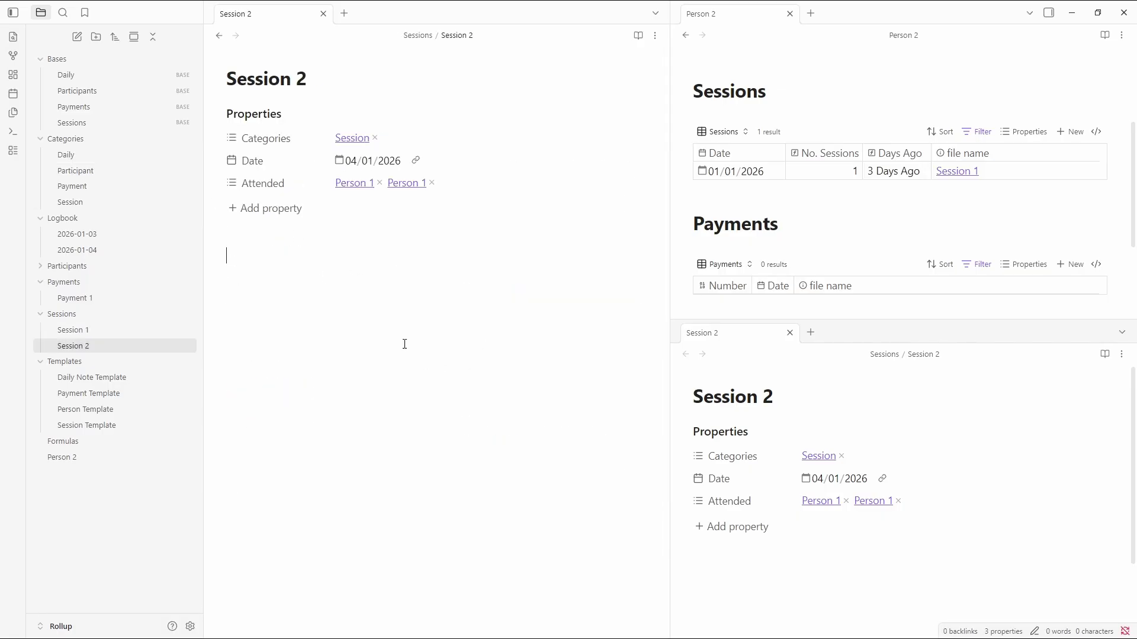
pyautogui.click(358, 183)
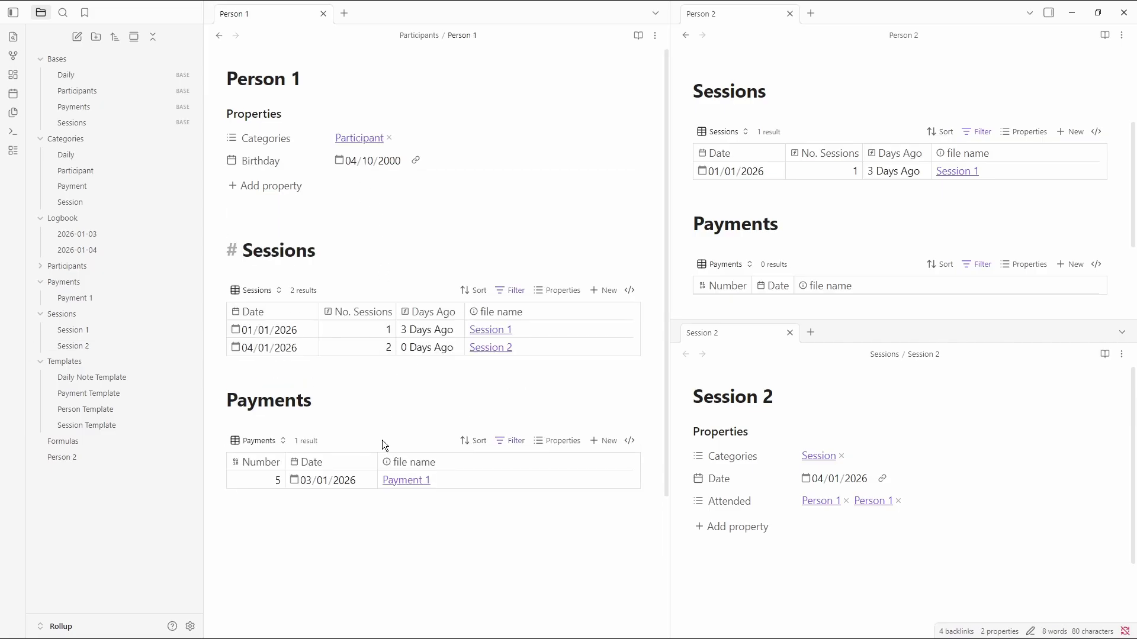
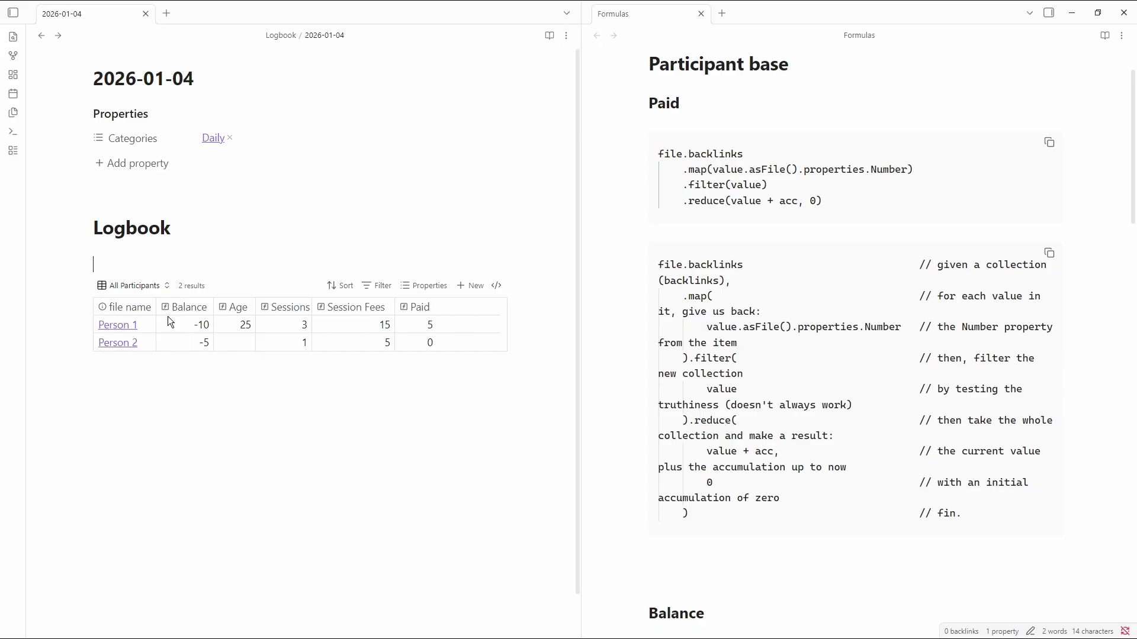
# - Open Person 1 in a split below the 2026-01-04 note and examine the map expression in the Paid formula
pyautogui.keyDown('ctrl'); pyautogui.click(114, 330); pyautogui.keyUp('ctrl')
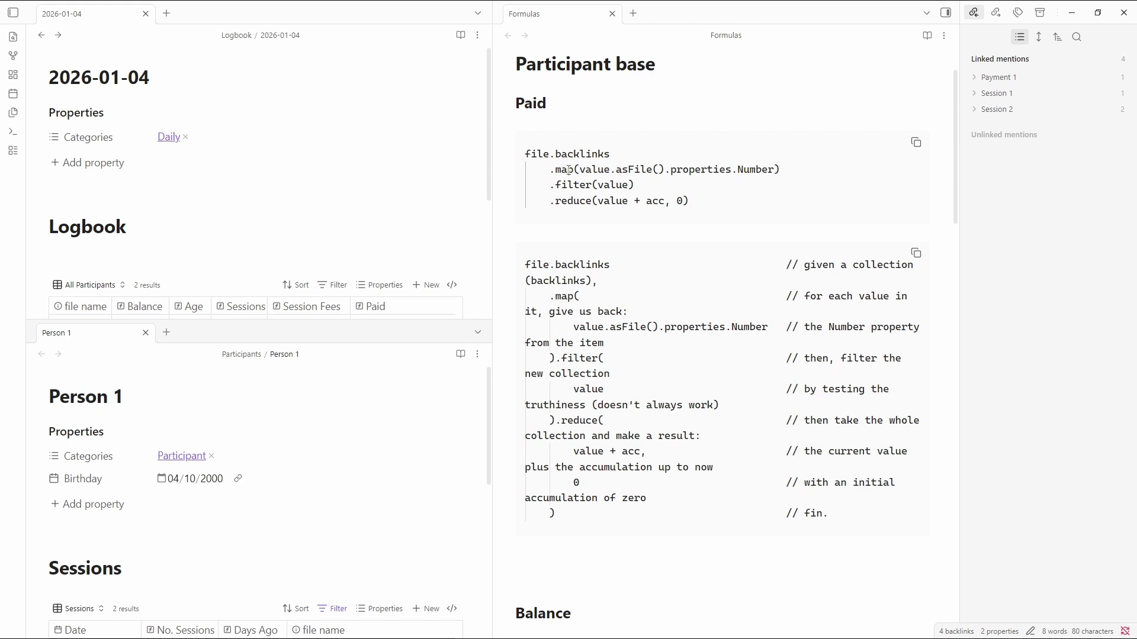
pyautogui.moveTo(579, 170); pyautogui.dragTo(774, 170)
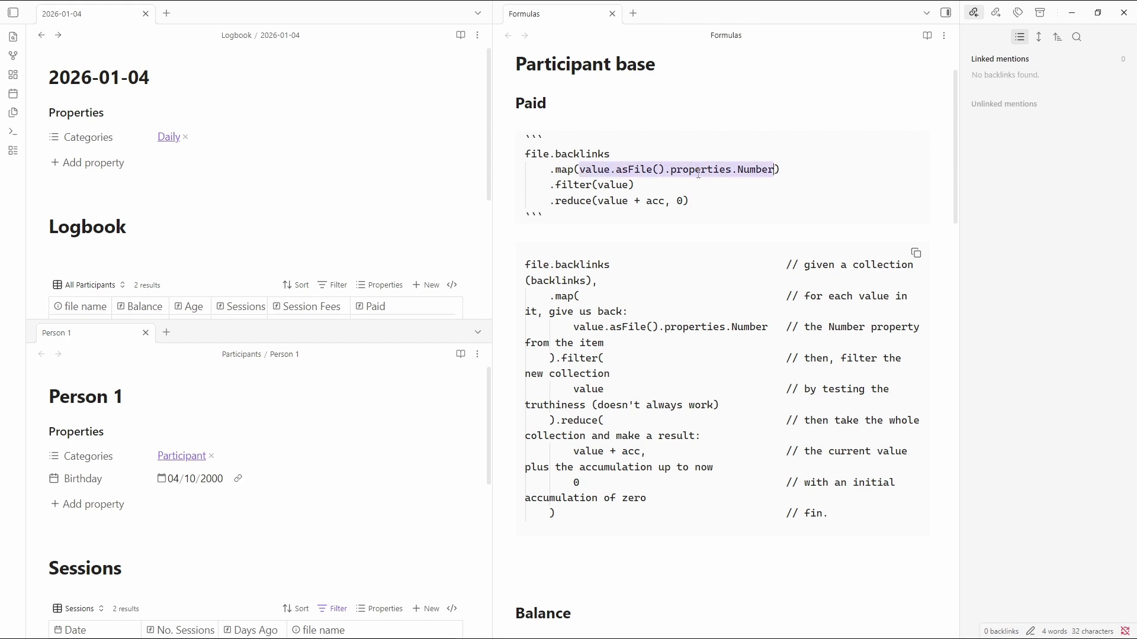
pyautogui.click(764, 170)
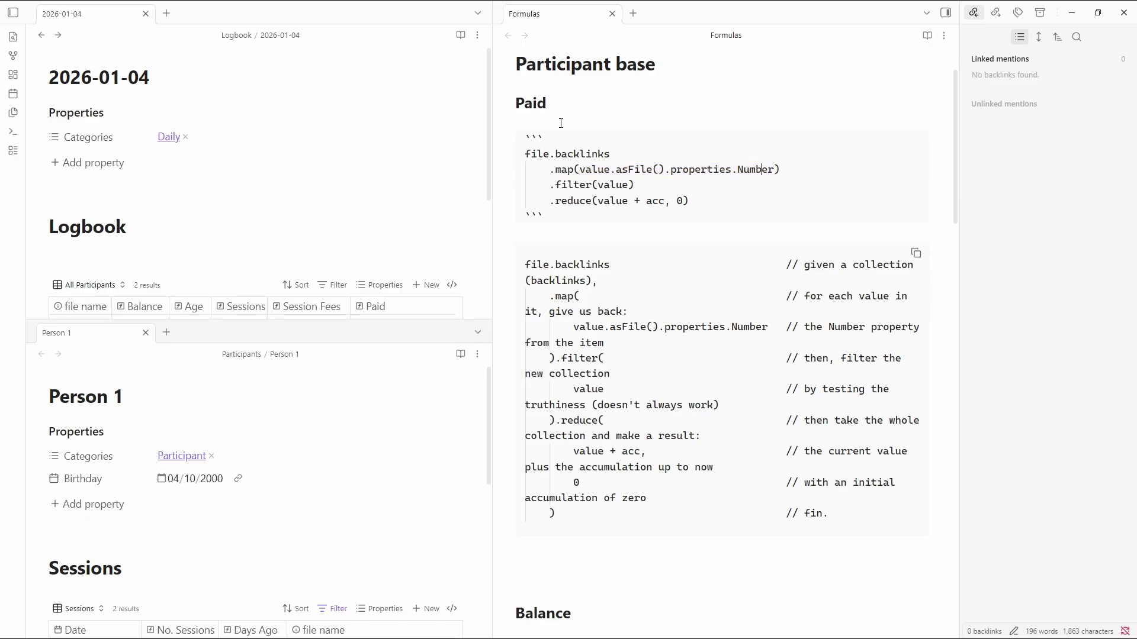
pyautogui.click(233, 411)
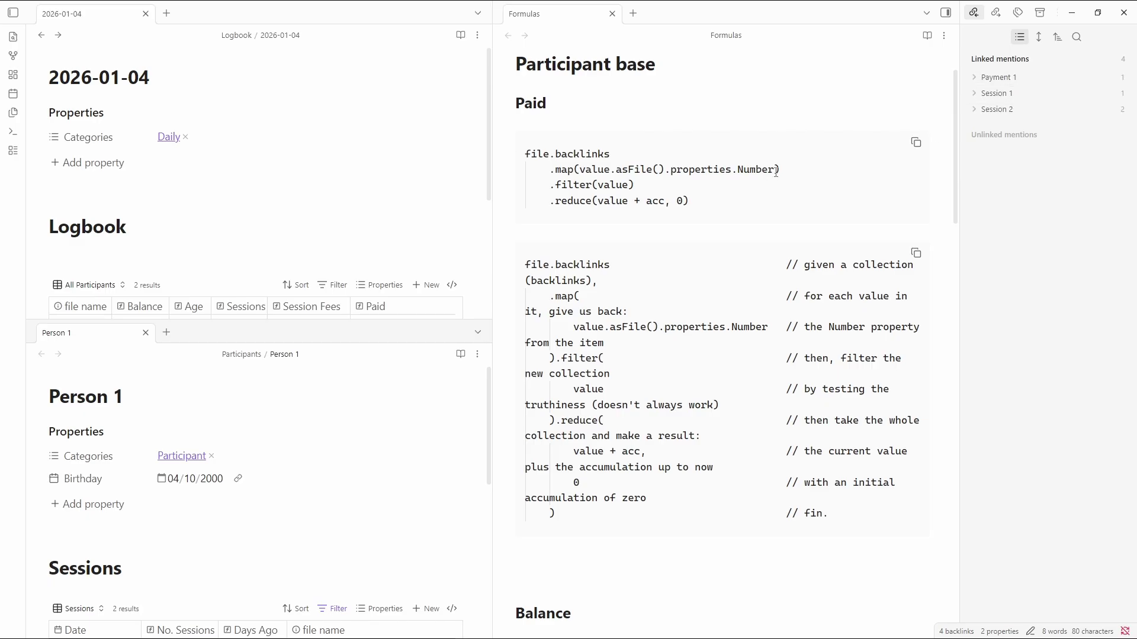
# - Inspect the Session 1 and Payment 1 notes listed among Person 1's backlinks, returning to Person 1
pyautogui.click(999, 95)
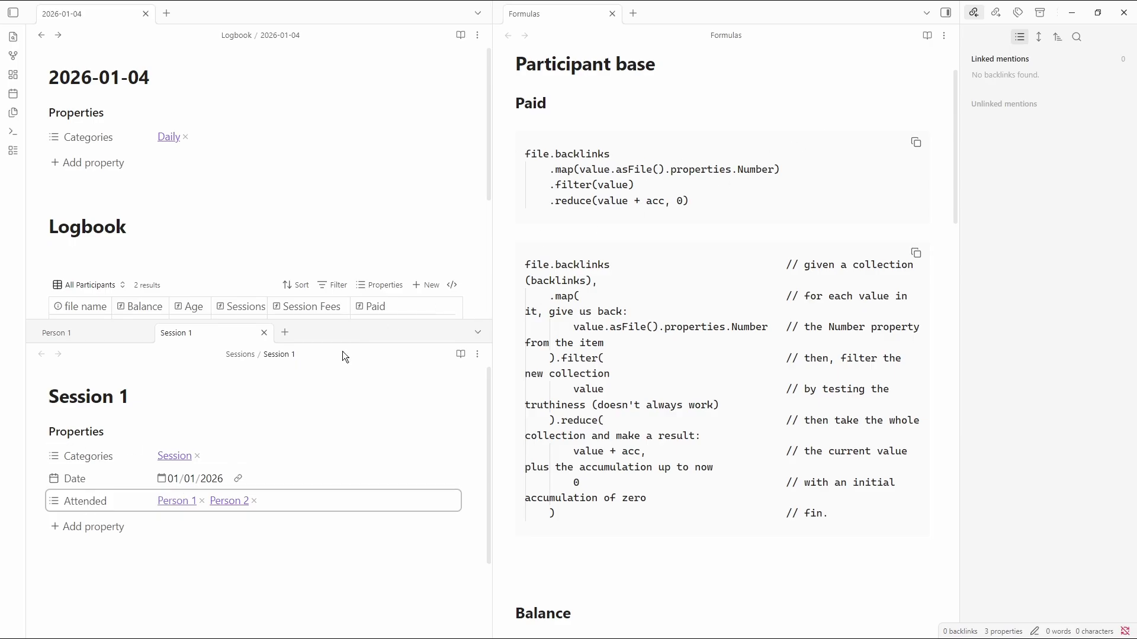
pyautogui.click(101, 332)
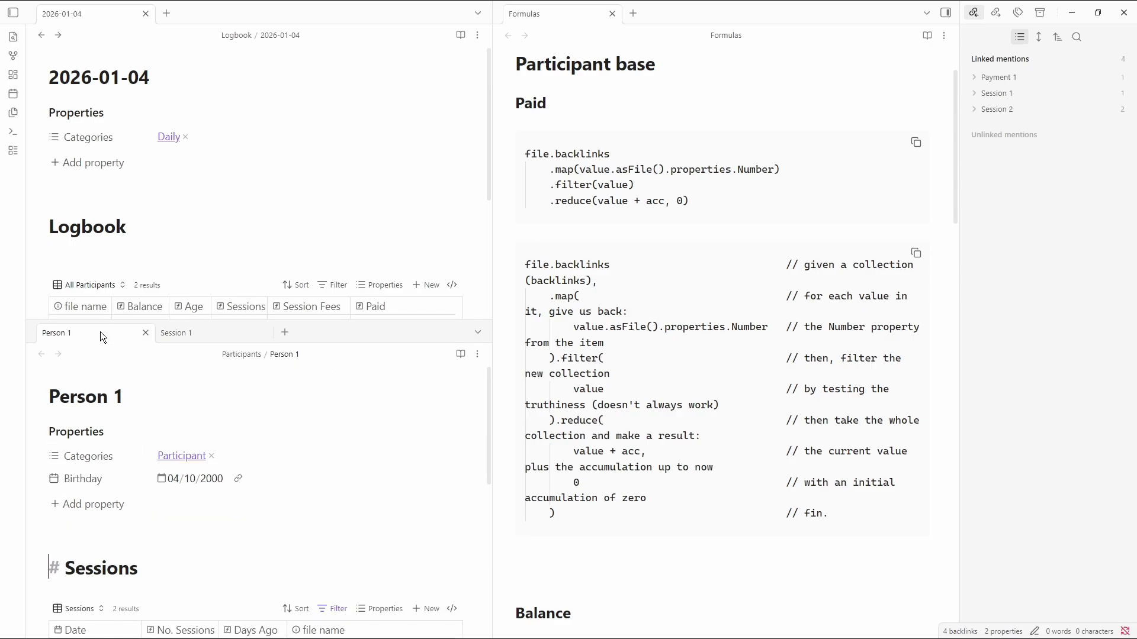
pyautogui.click(1015, 76)
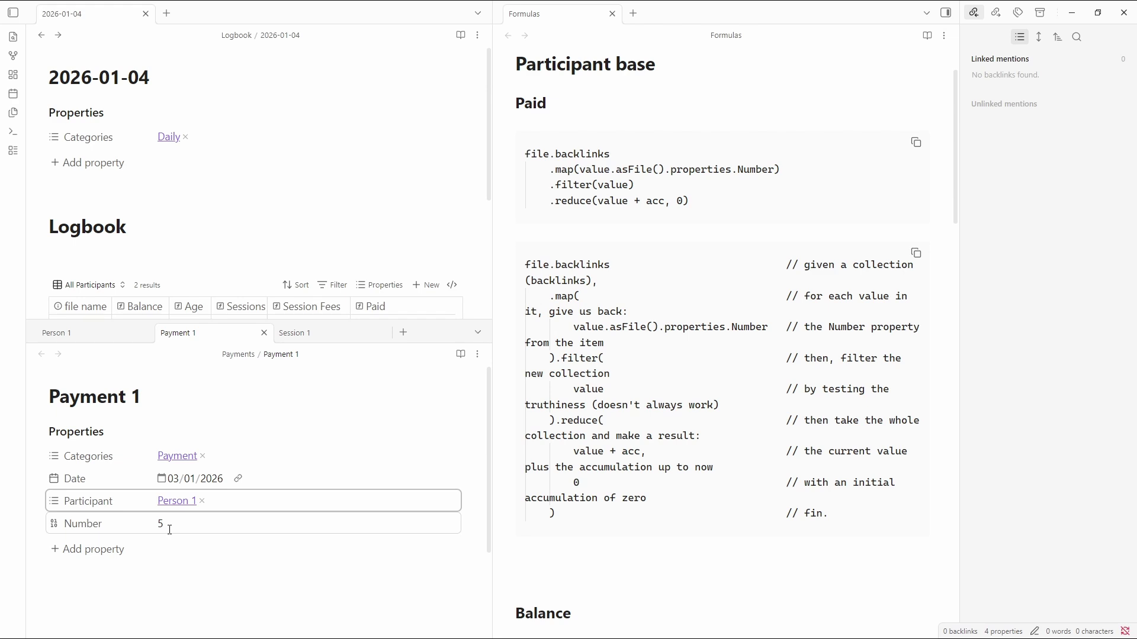
pyautogui.click(176, 500)
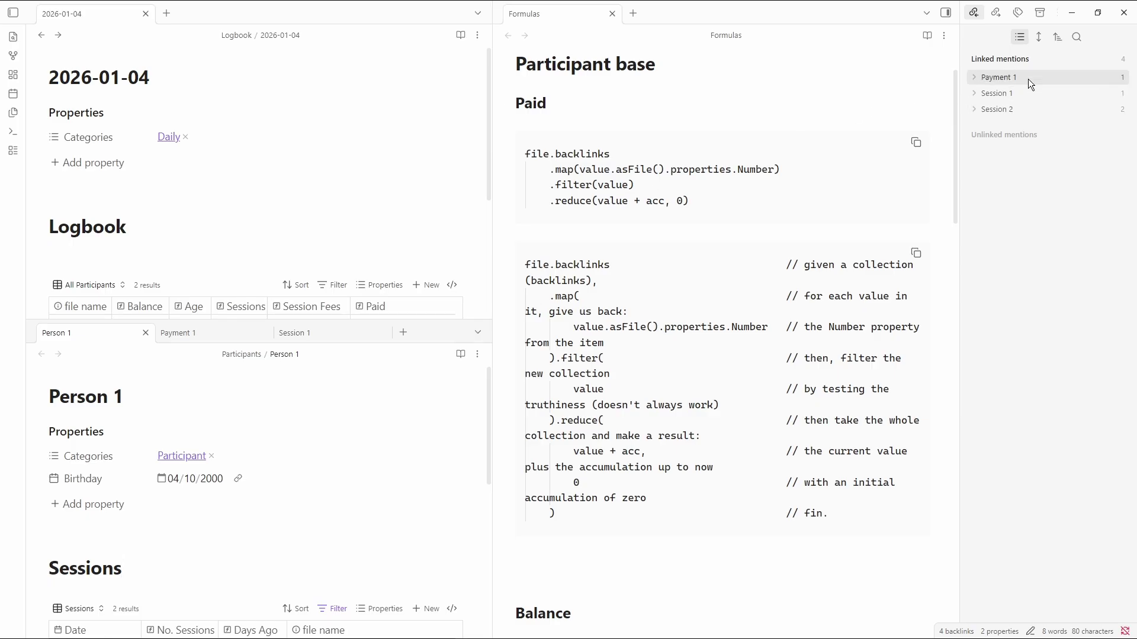
# - Examine the reduce(value + acc, 0) part of the Paid formula alongside the Person 1 note
pyautogui.moveTo(689, 201); pyautogui.dragTo(549, 202)
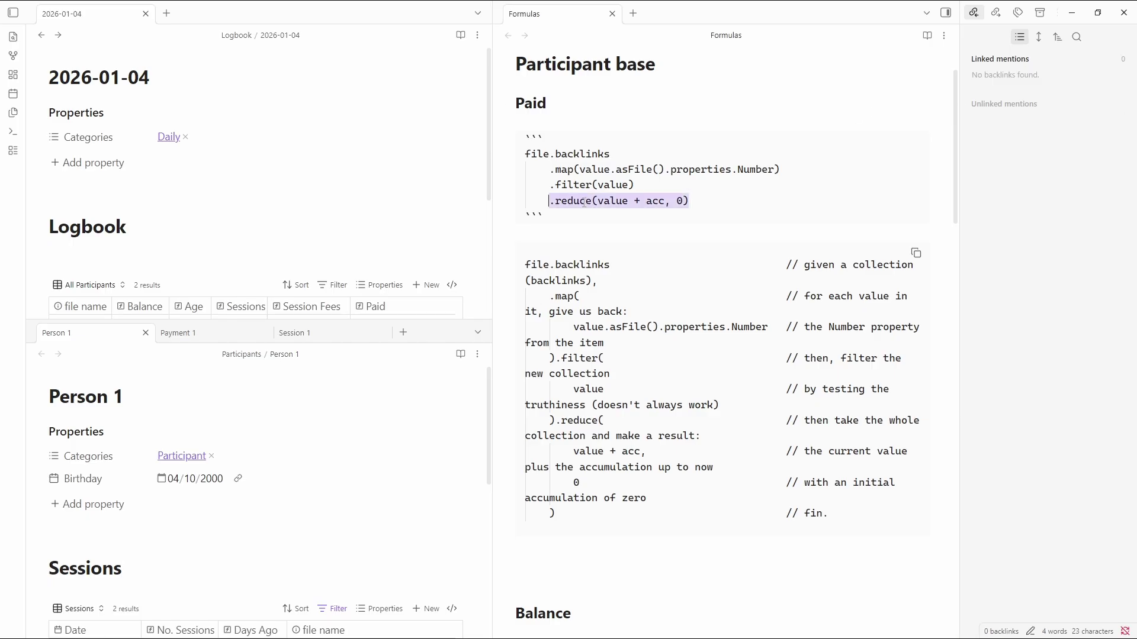
pyautogui.click(681, 201)
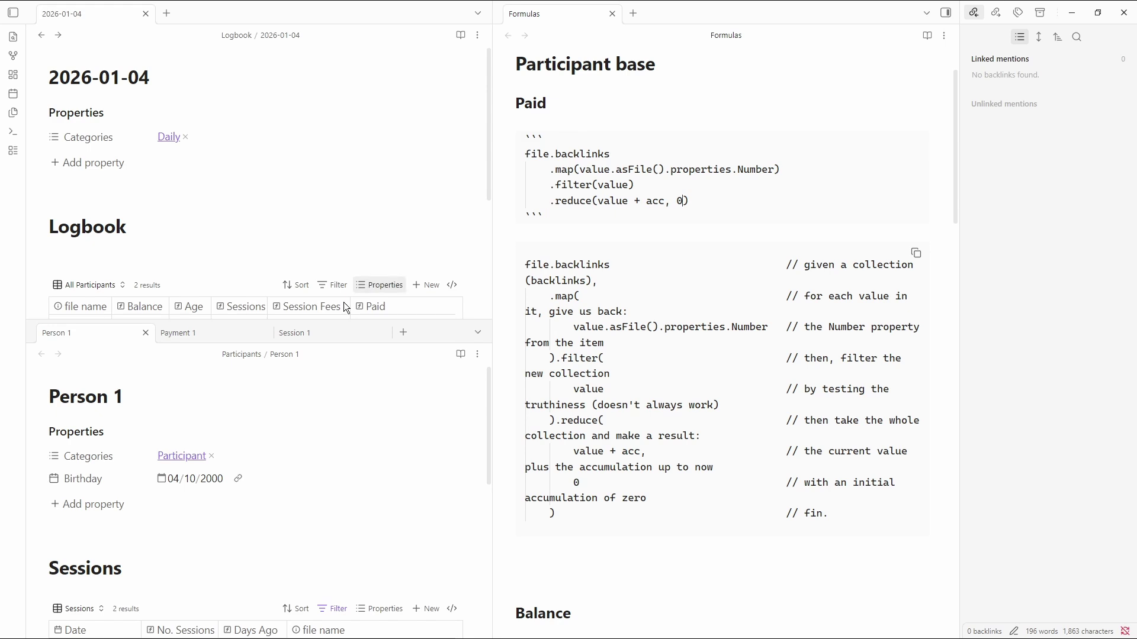
pyautogui.click(232, 447)
pyautogui.click(144, 397)
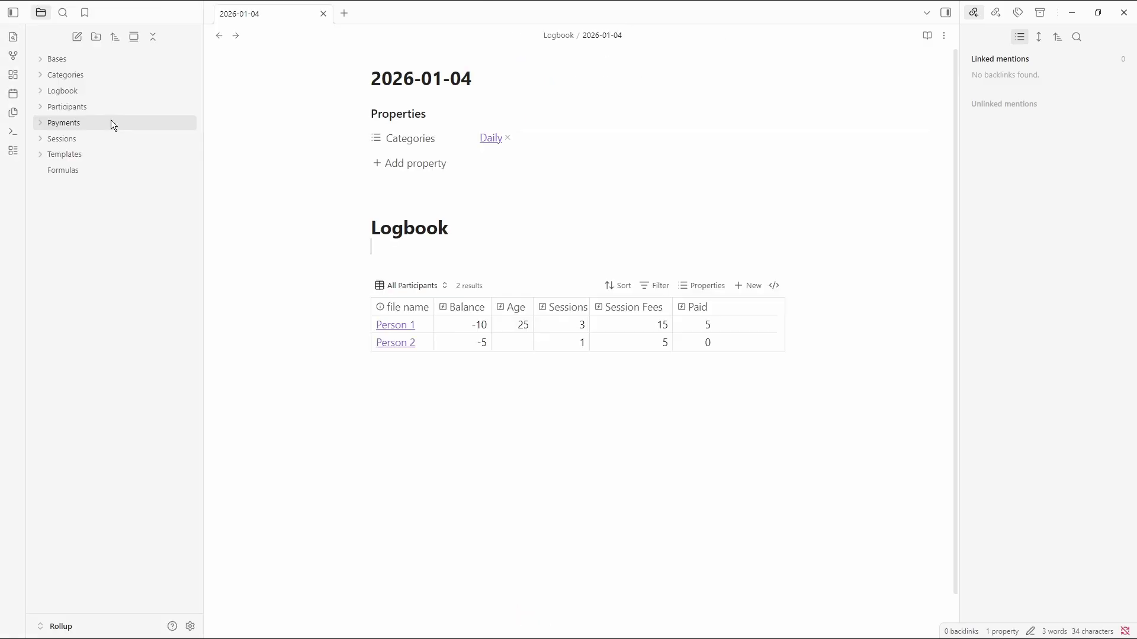
# - Create a new note in the Payments folder and insert the Payment Template
pyautogui.rightClick(110, 121)
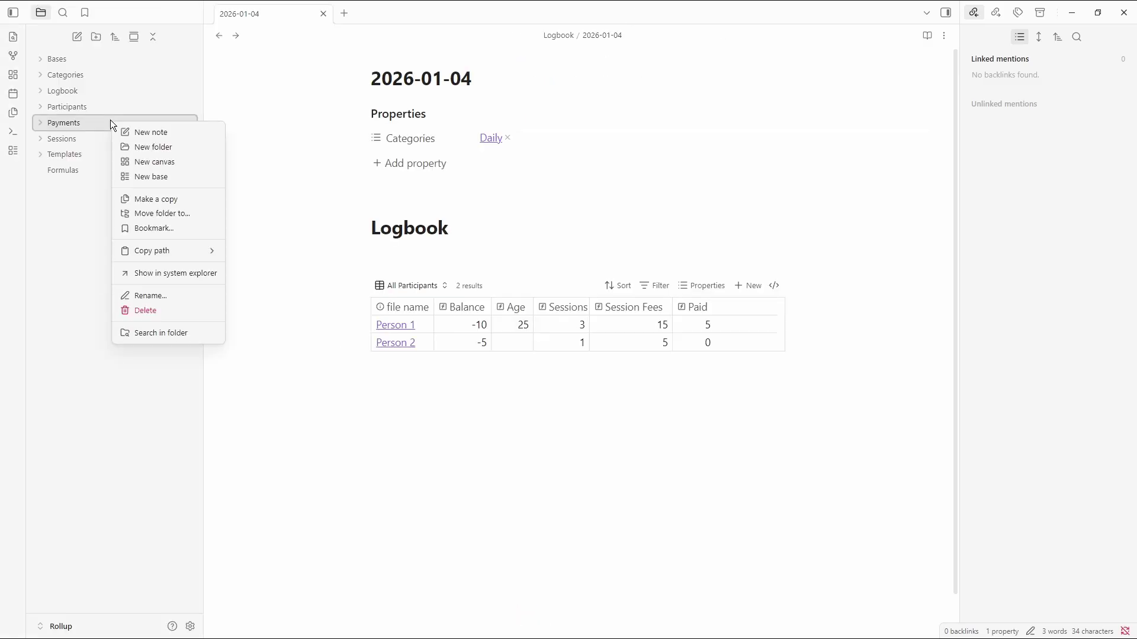
pyautogui.click(152, 132)
pyautogui.hotkey('alt', 't')
pyautogui.write('pa')
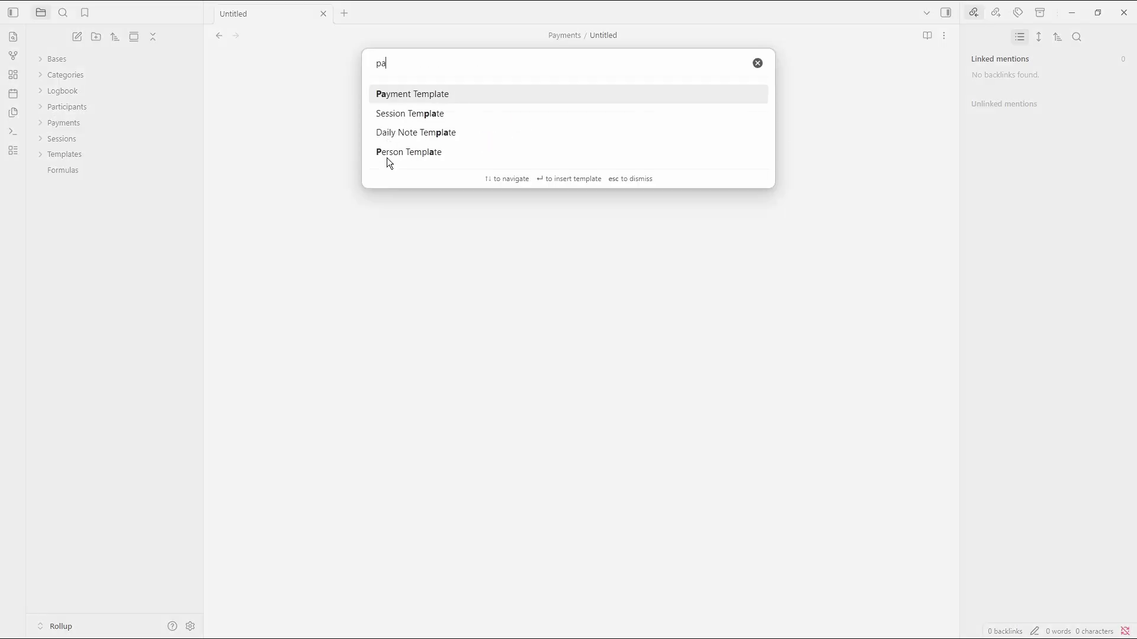
pyautogui.press('Return')
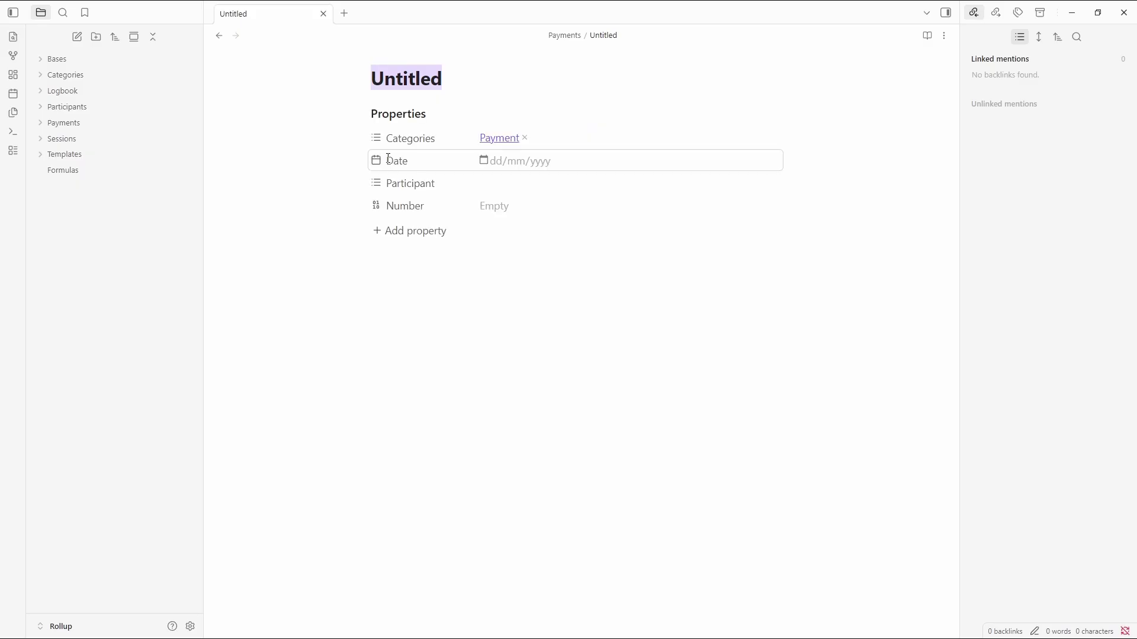
# - Set the new payment's Participant to Person 1 and its Number to 5
pyautogui.click(499, 186)
pyautogui.click(503, 206)
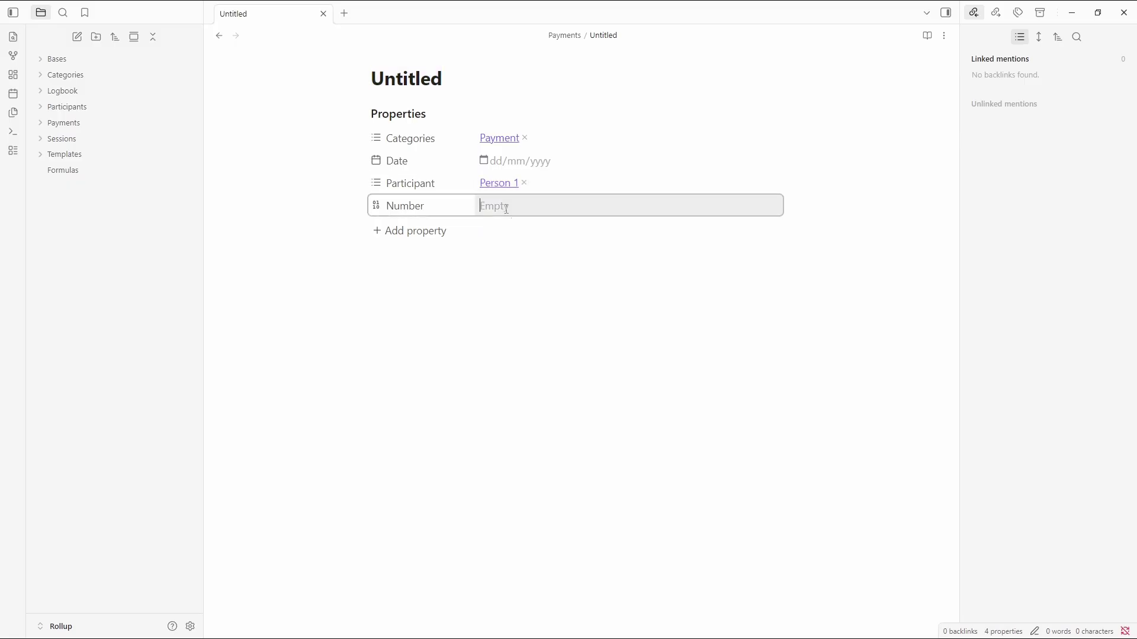
pyautogui.write('5')
pyautogui.click(513, 279)
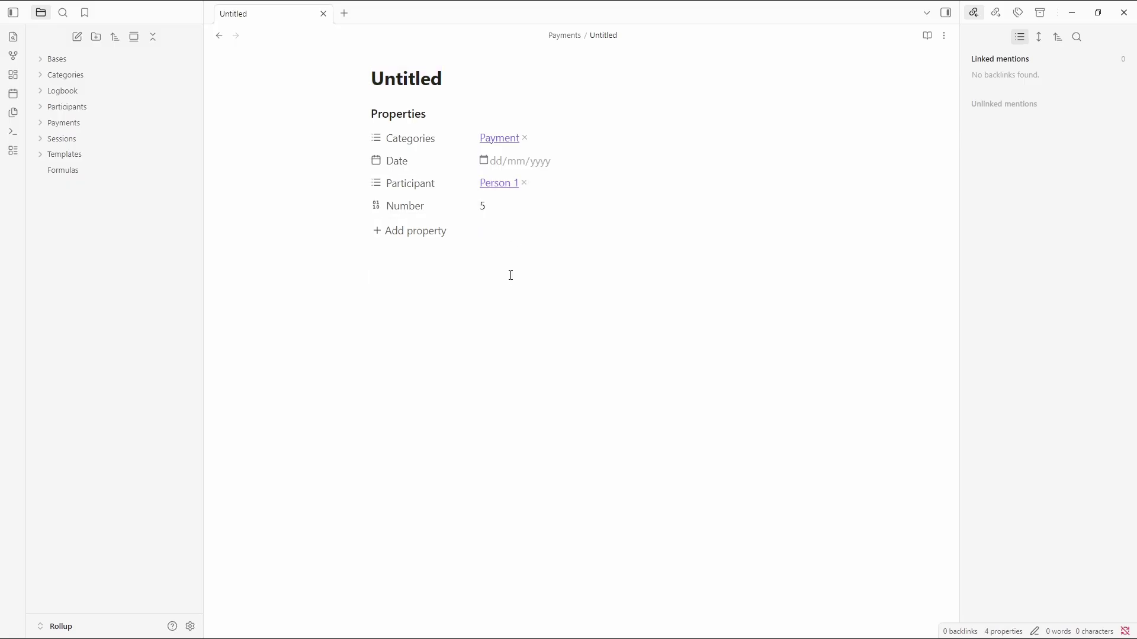
# - Open Person 1 to check its Payments table and follow Payment 1's date to the 2026-01-03 daily note
pyautogui.click(500, 184)
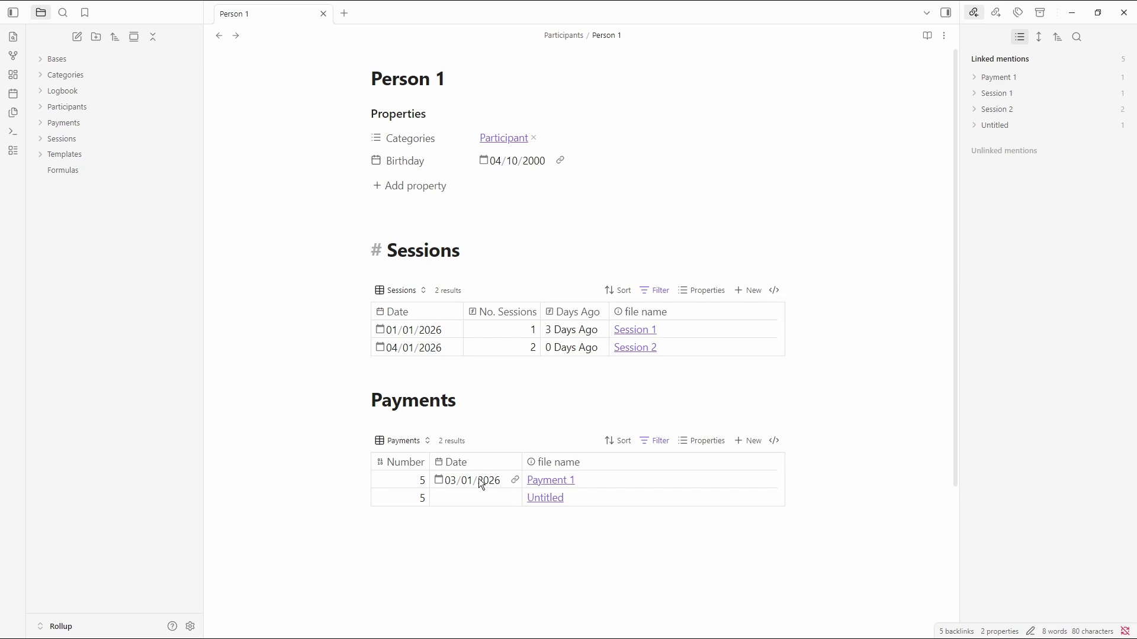
pyautogui.click(516, 480)
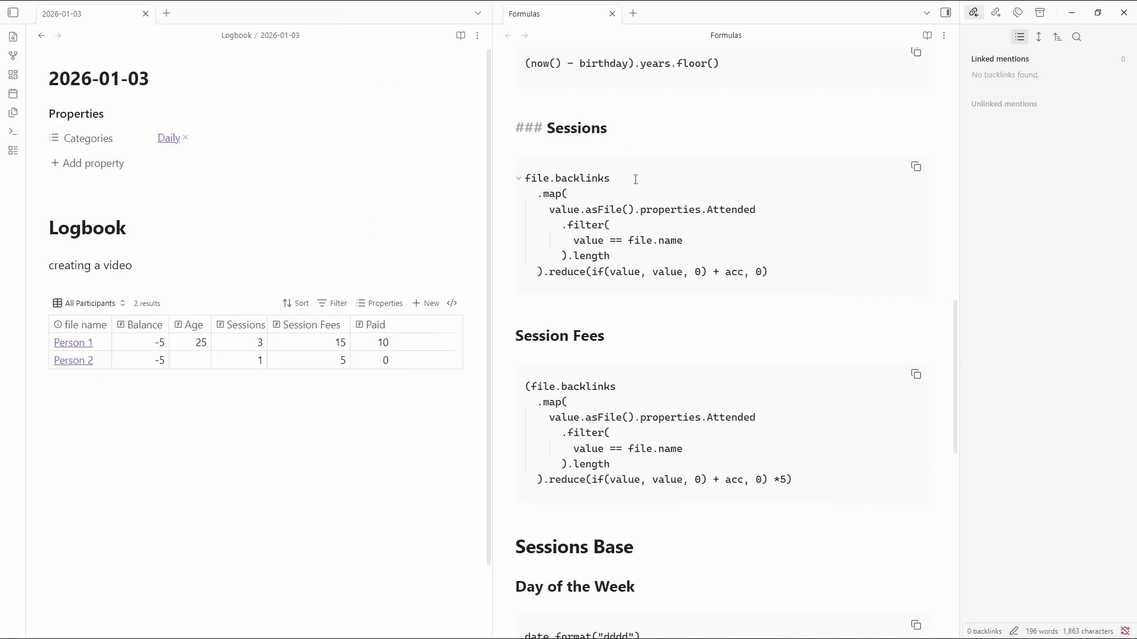
# - Examine the participant base's Sessions formula, covering its backlinks, Attended property, file name filter and reduce parts
pyautogui.click(634, 178)
pyautogui.moveTo(634, 178); pyautogui.dragTo(535, 171)
pyautogui.click(617, 185)
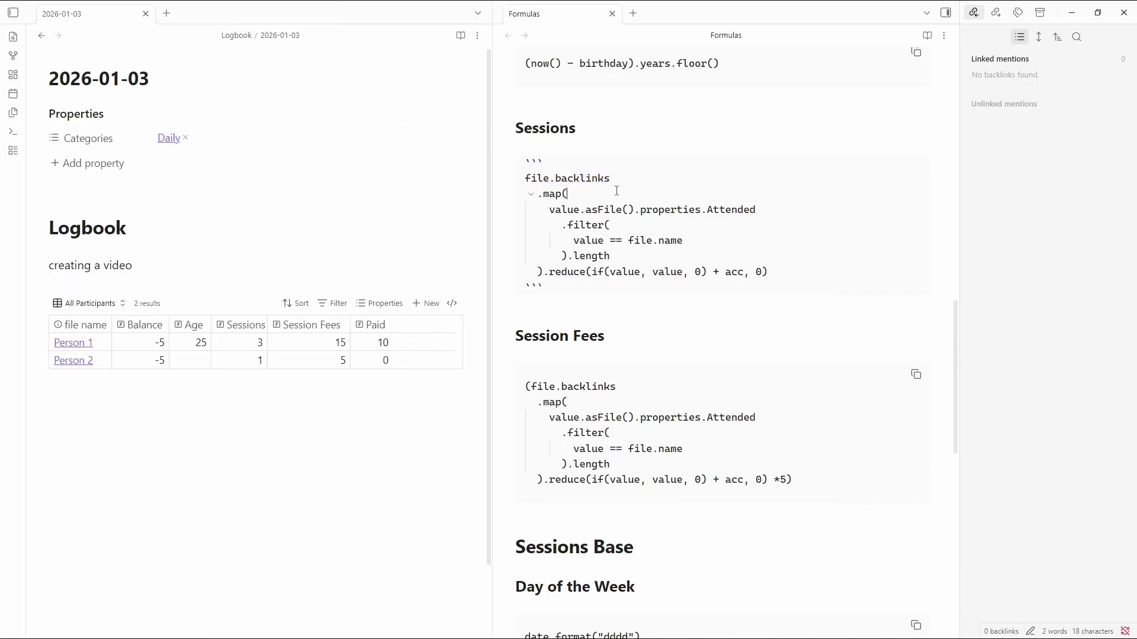
pyautogui.click(664, 210)
pyautogui.click(727, 210)
pyautogui.click(650, 239)
pyautogui.click(680, 241)
pyautogui.moveTo(685, 241); pyautogui.dragTo(566, 240)
pyautogui.click(633, 243)
pyautogui.moveTo(587, 272); pyautogui.dragTo(794, 270)
pyautogui.click(798, 269)
# - Examine the Session Fees formula, including its final multiplication by 5
pyautogui.press('Down')
pyautogui.press('Down')
pyautogui.click(802, 480)
pyautogui.moveTo(801, 480); pyautogui.dragTo(525, 370)
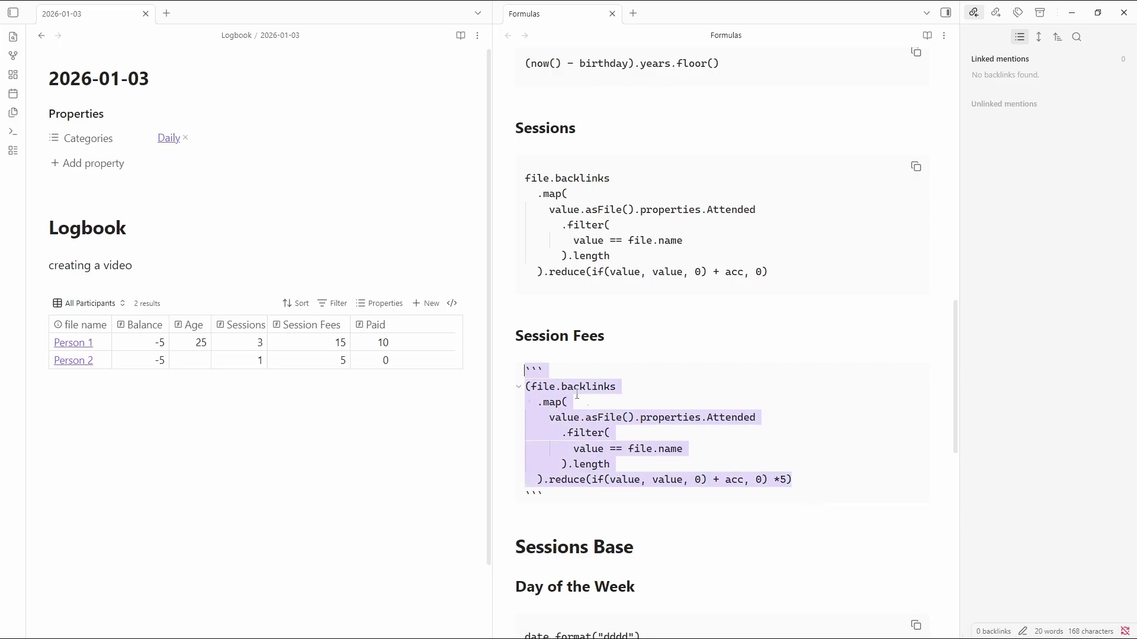
# - Examine the participant base's Balance formula, covering the paid-amount part and the session-fees part subtracted from it
pyautogui.click(585, 402)
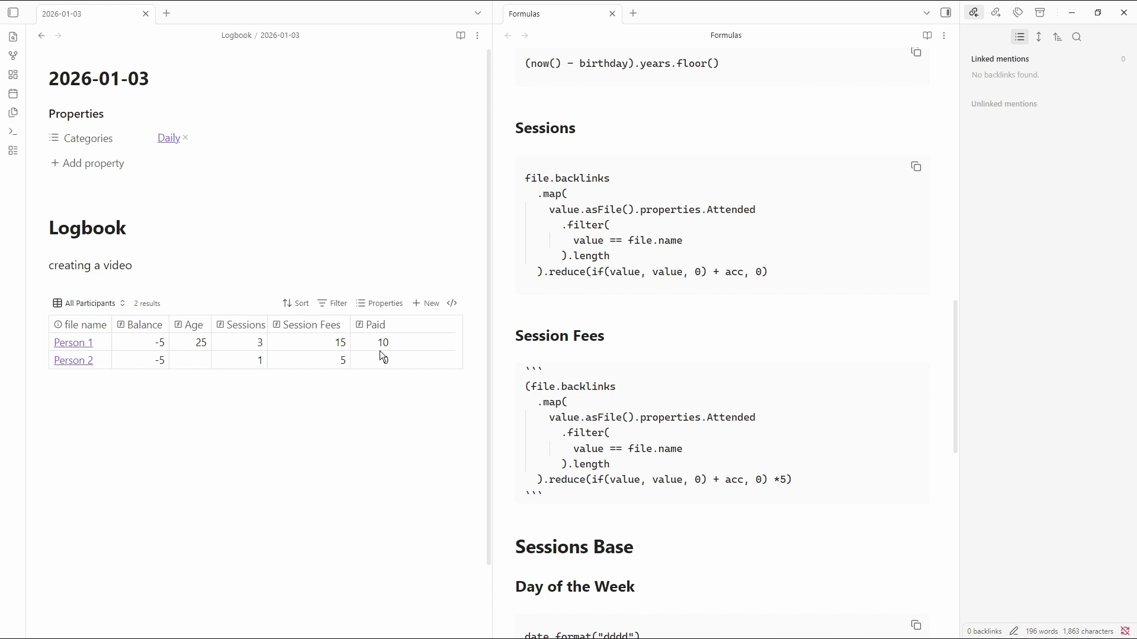
pyautogui.scroll(8, 651, 325)
pyautogui.click(704, 318)
pyautogui.moveTo(704, 317); pyautogui.dragTo(510, 269)
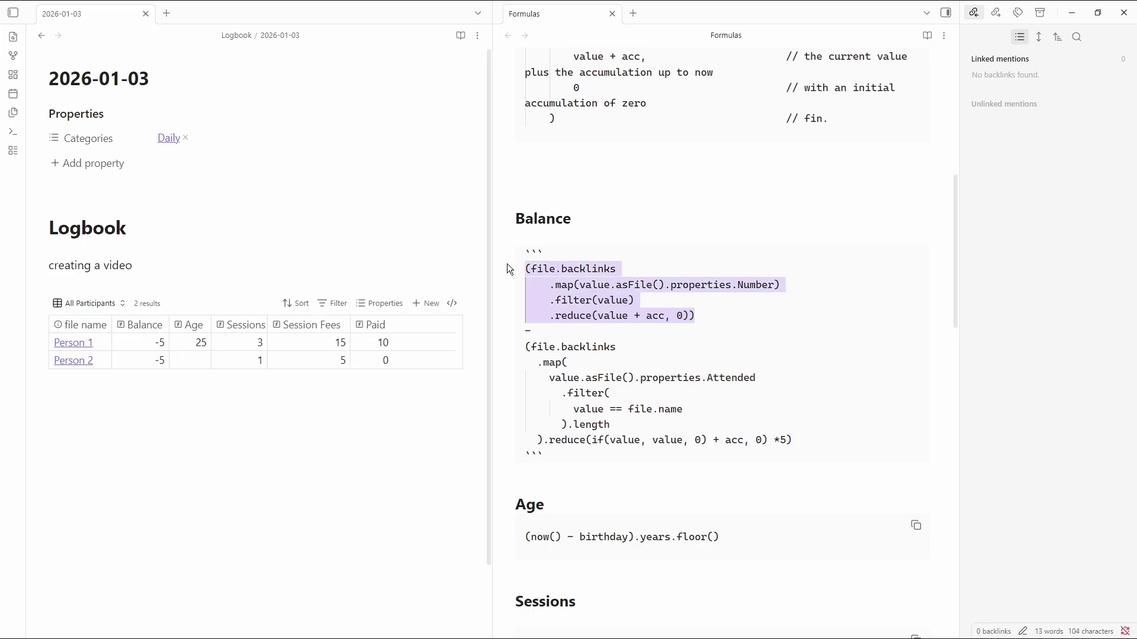
pyautogui.click(618, 339)
pyautogui.press('Down')
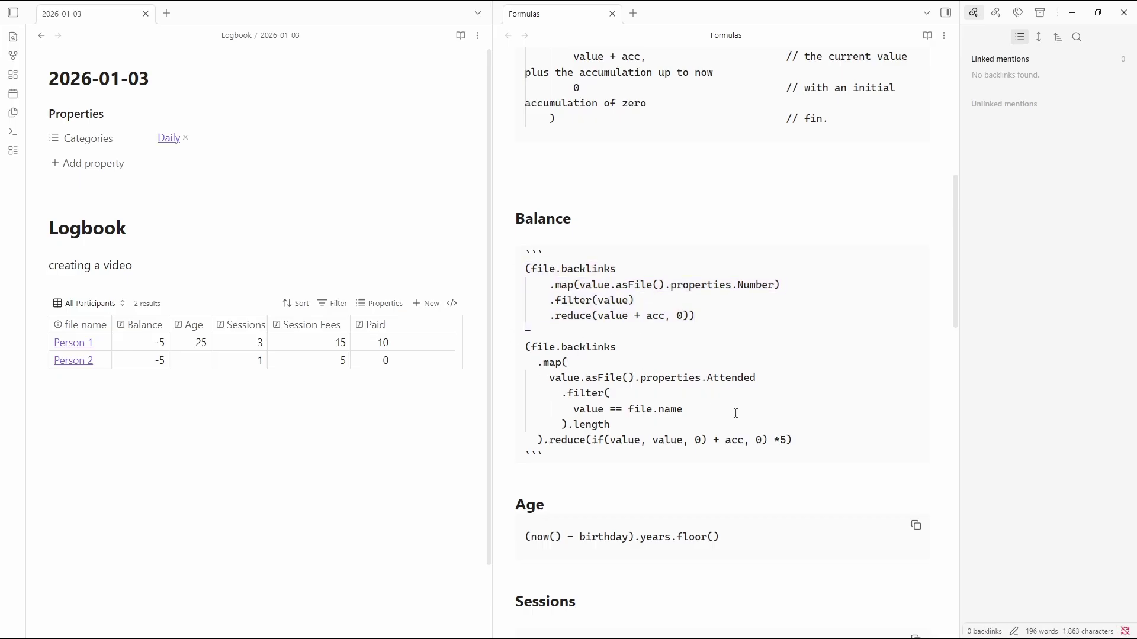
pyautogui.moveTo(802, 441); pyautogui.dragTo(526, 348)
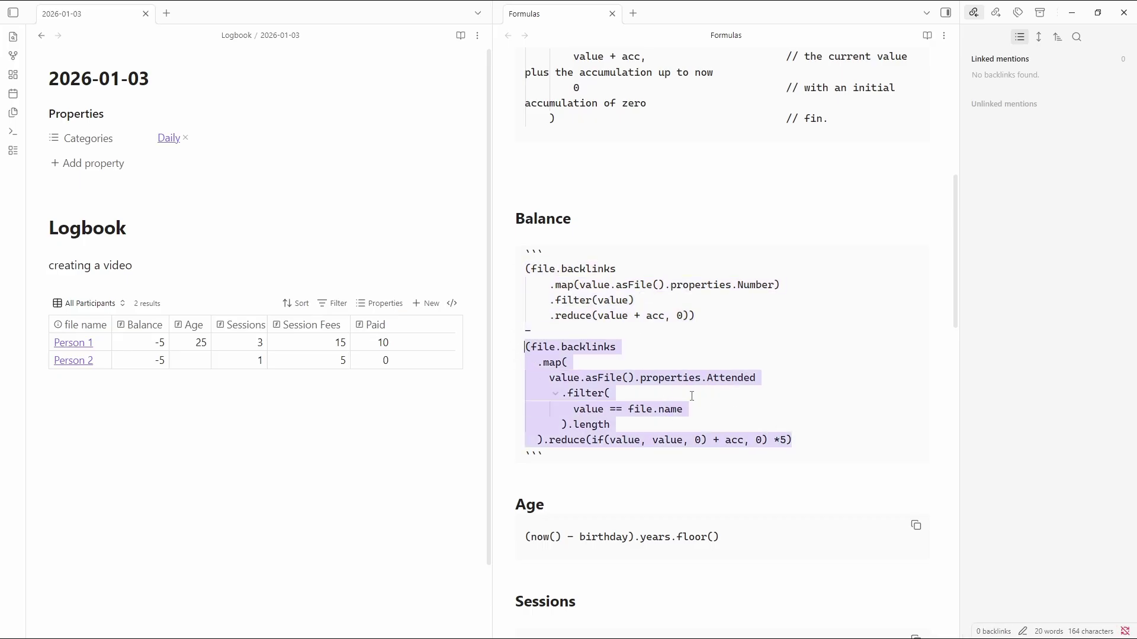
pyautogui.click(642, 395)
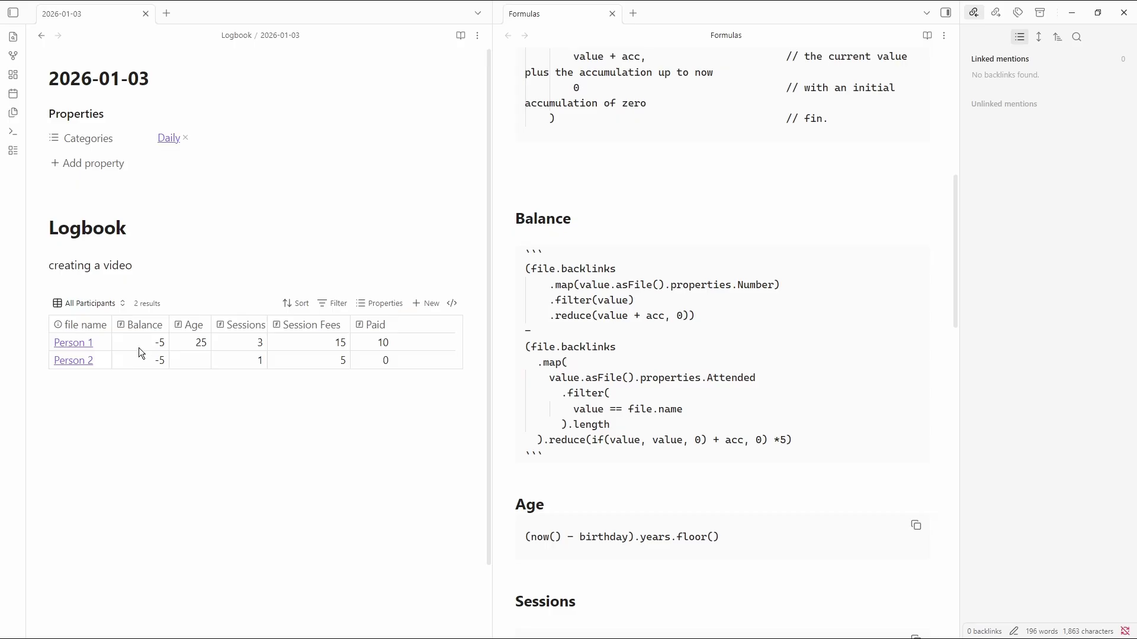
# - Review the Age formula and the Sessions Base formulas for Day of the Week, Attended, Days Ago and No. Sessions, ending back at the note's start
pyautogui.scroll(-4, 635, 338)
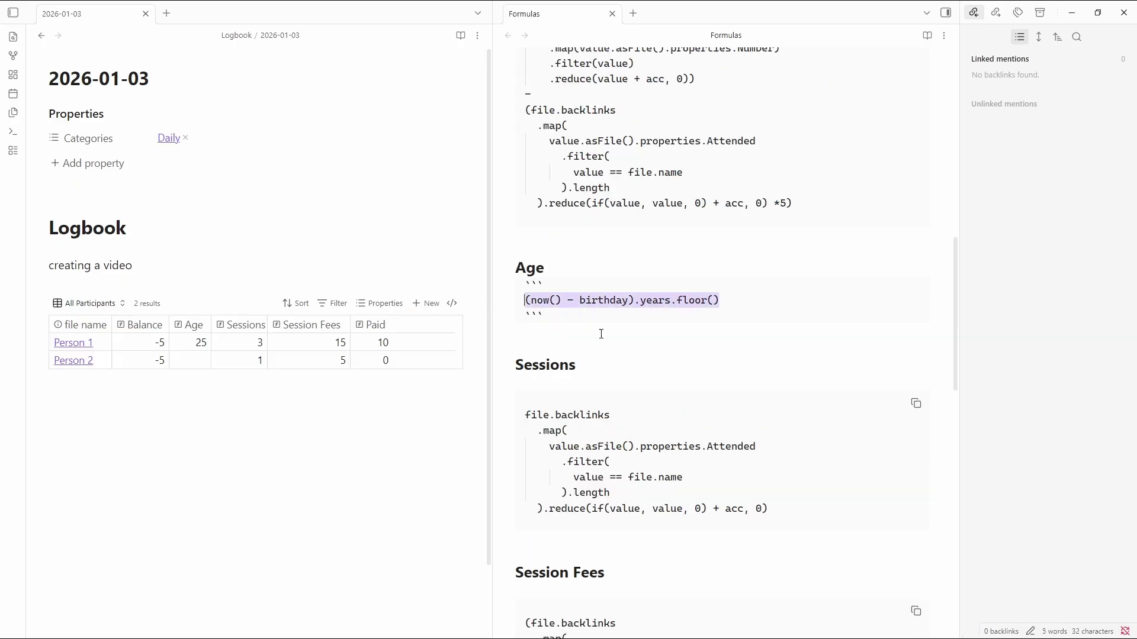
pyautogui.scroll(-6, 652, 336)
pyautogui.scroll(-7, 666, 337)
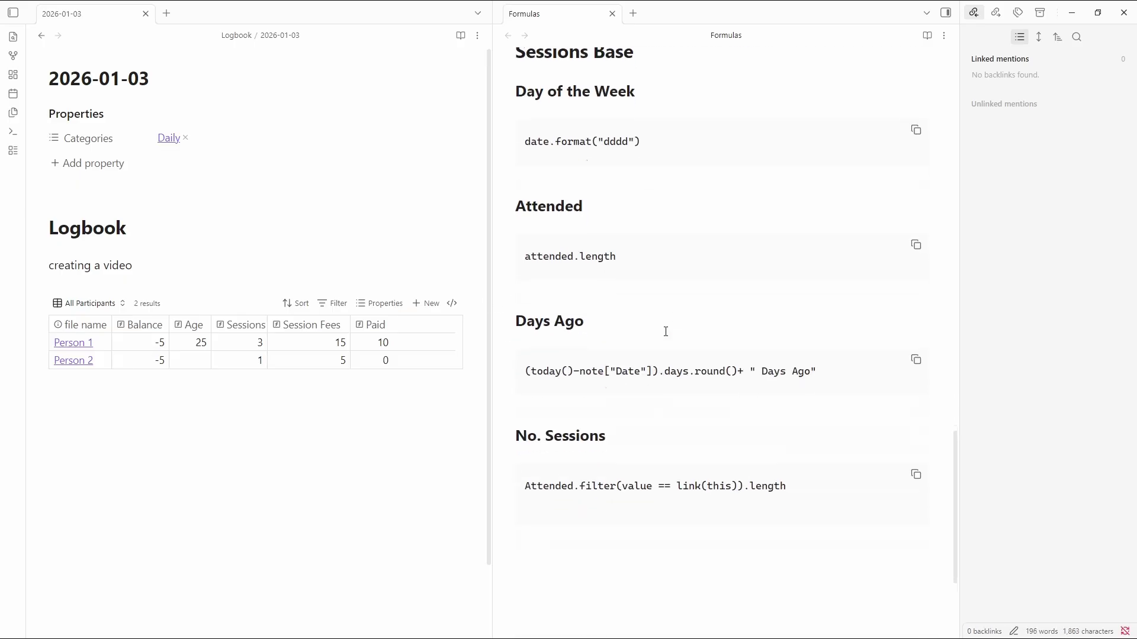
pyautogui.scroll(2, 667, 337)
pyautogui.moveTo(656, 163); pyautogui.dragTo(621, 133)
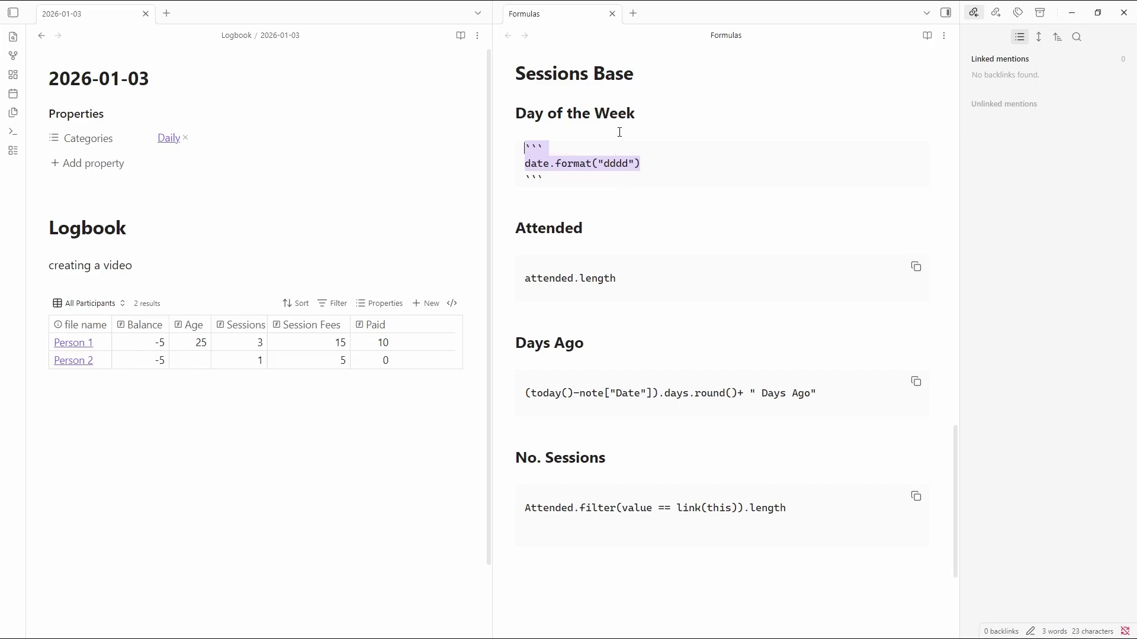
pyautogui.click(639, 287)
pyautogui.click(619, 403)
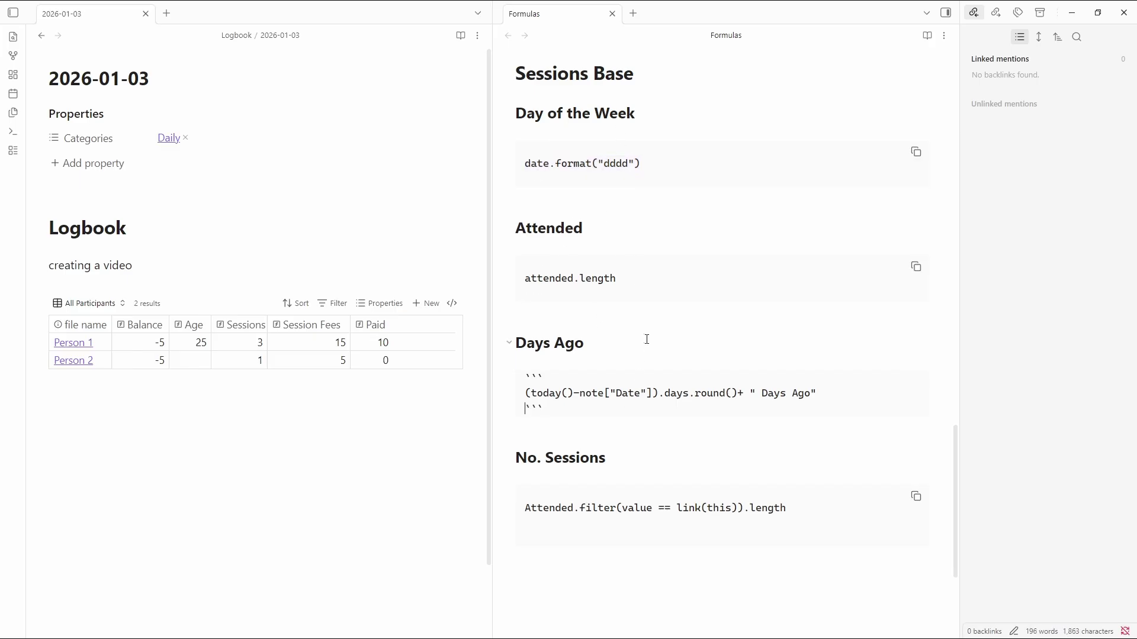
pyautogui.scroll(15, 645, 338)
pyautogui.scroll(8, 645, 338)
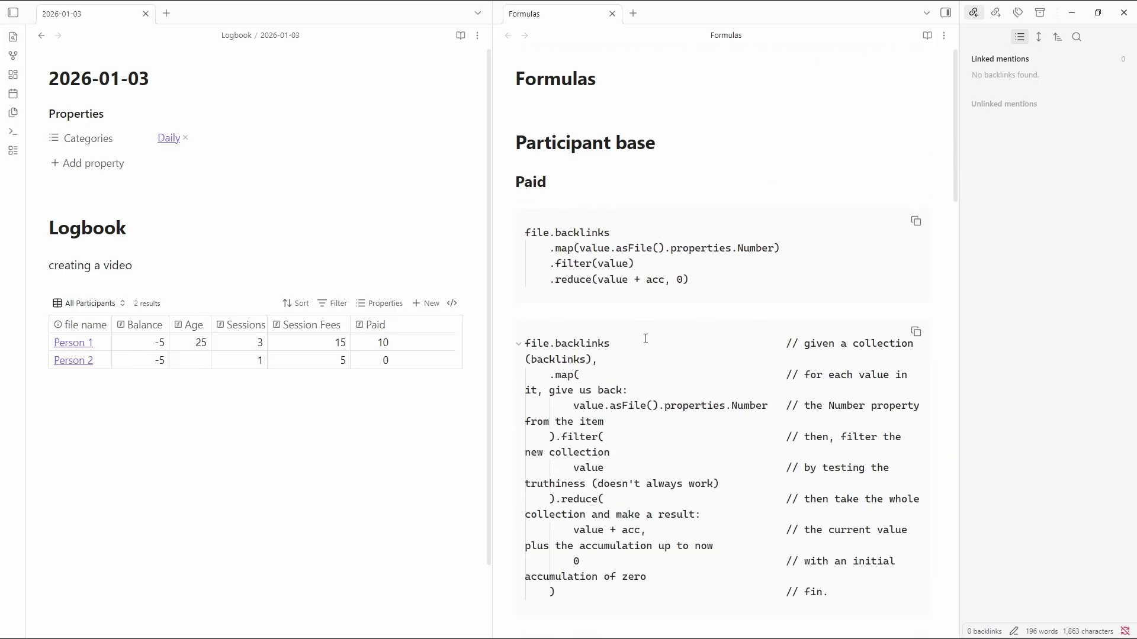